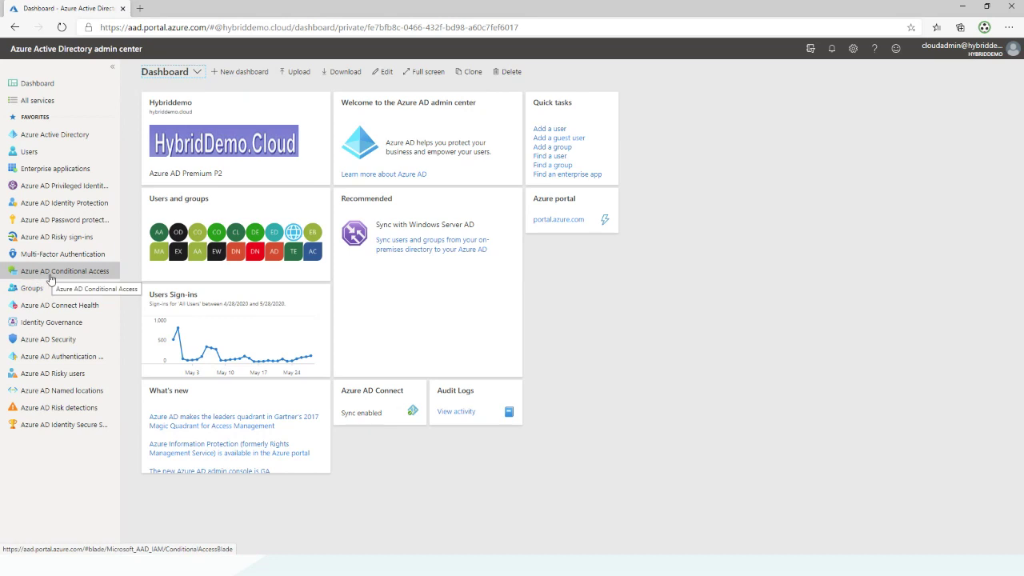
# - Go to Security > Named locations in Azure Active Directory and start a new named location
pyautogui.click(52, 136)
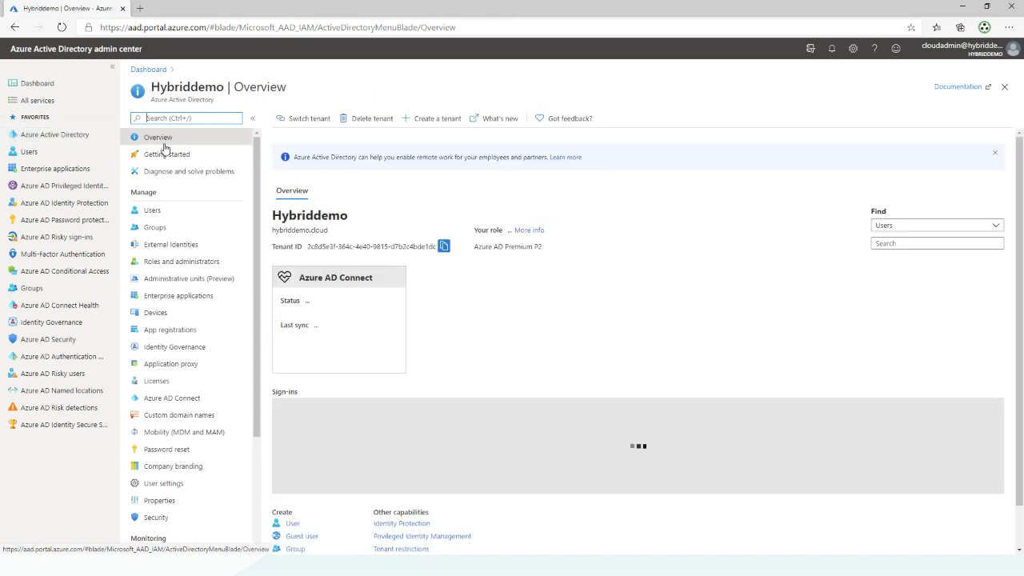
pyautogui.scroll(-2, 172, 320)
pyautogui.click(157, 364)
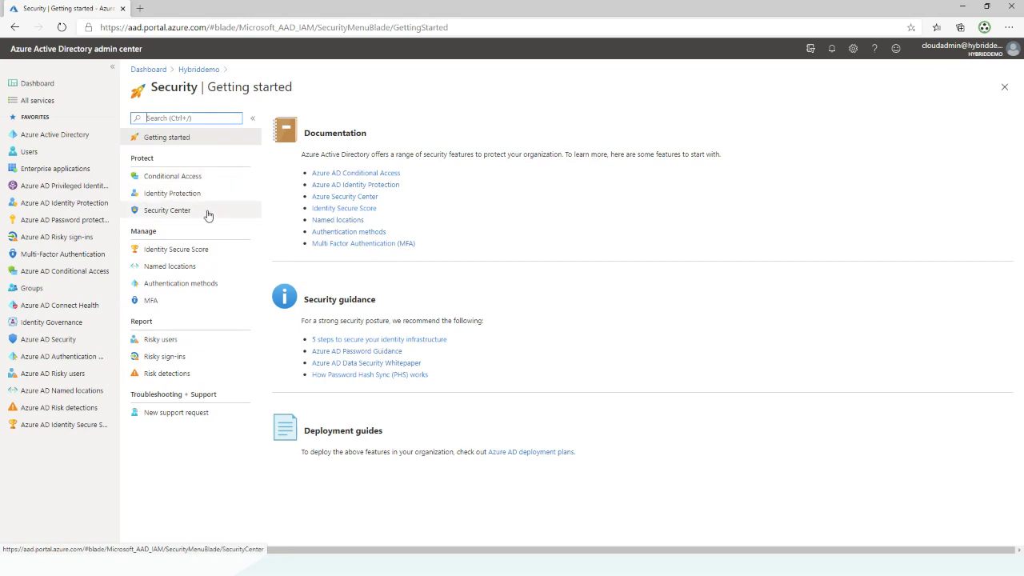
pyautogui.click(154, 269)
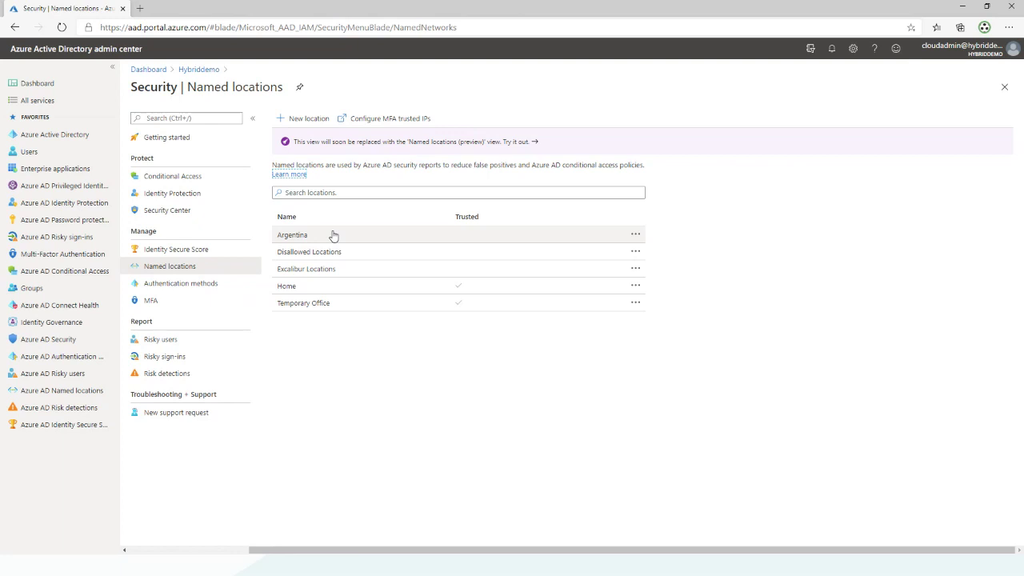
pyautogui.click(290, 119)
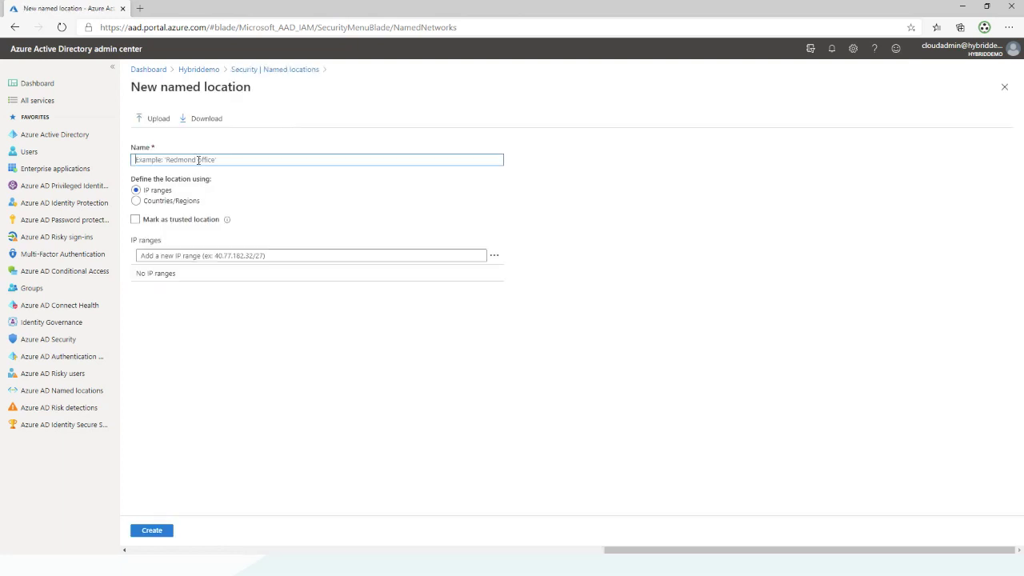
# - Name the location M365MarathonDemo, define it by countries, and add China
pyautogui.write('M365MarathonDemo')
pyautogui.click(136, 200)
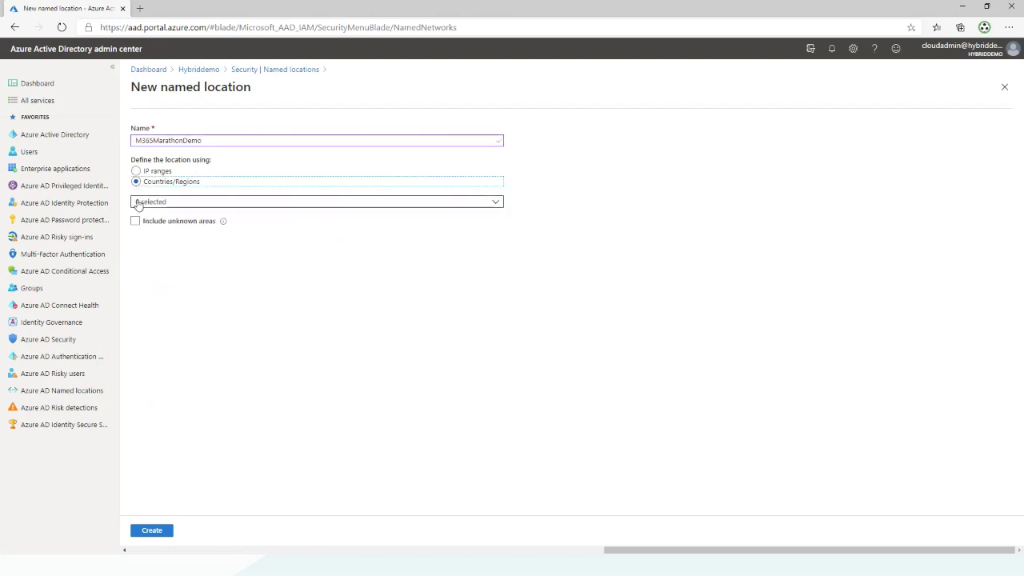
pyautogui.click(139, 203)
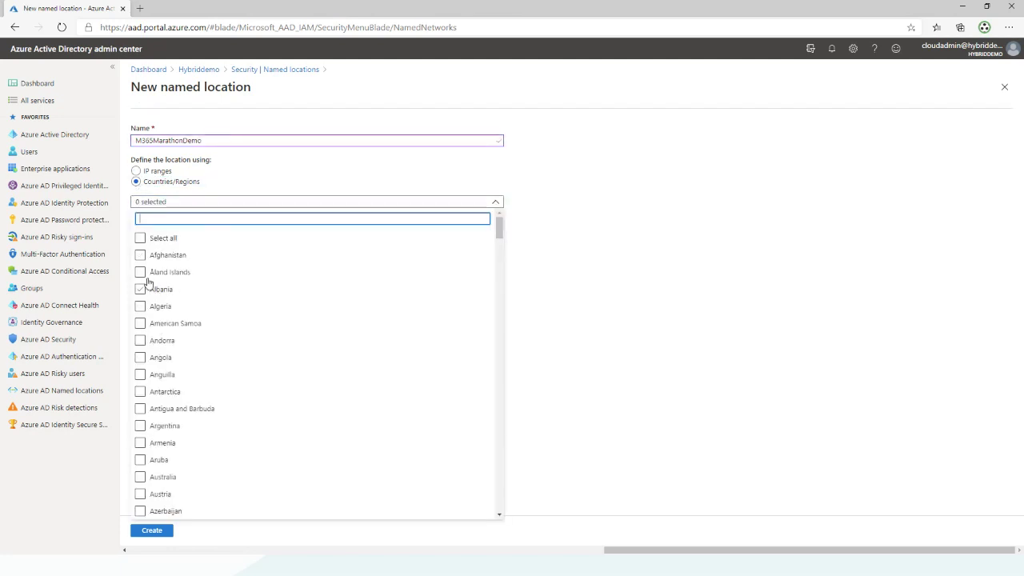
pyautogui.write('china')
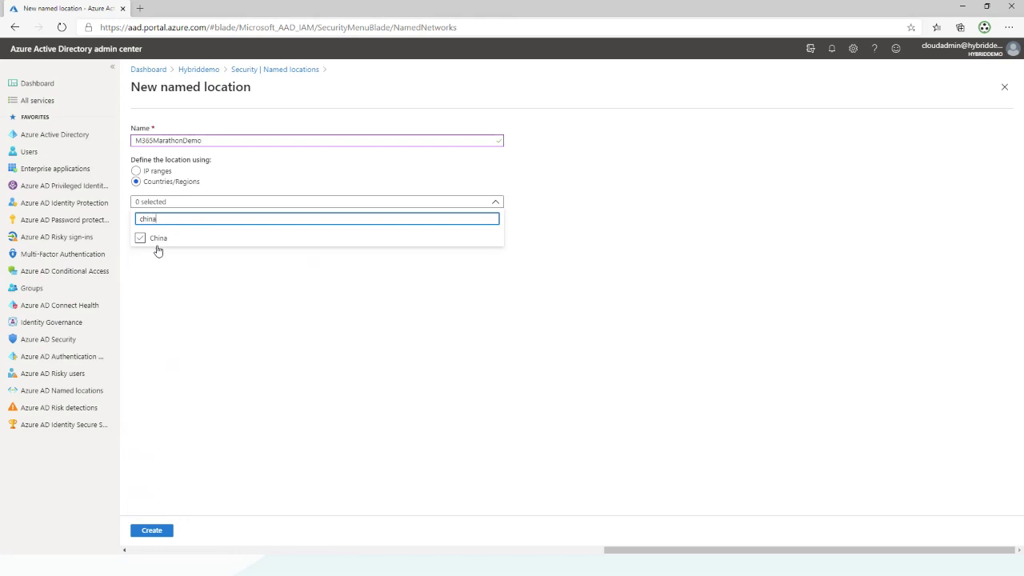
pyautogui.click(139, 239)
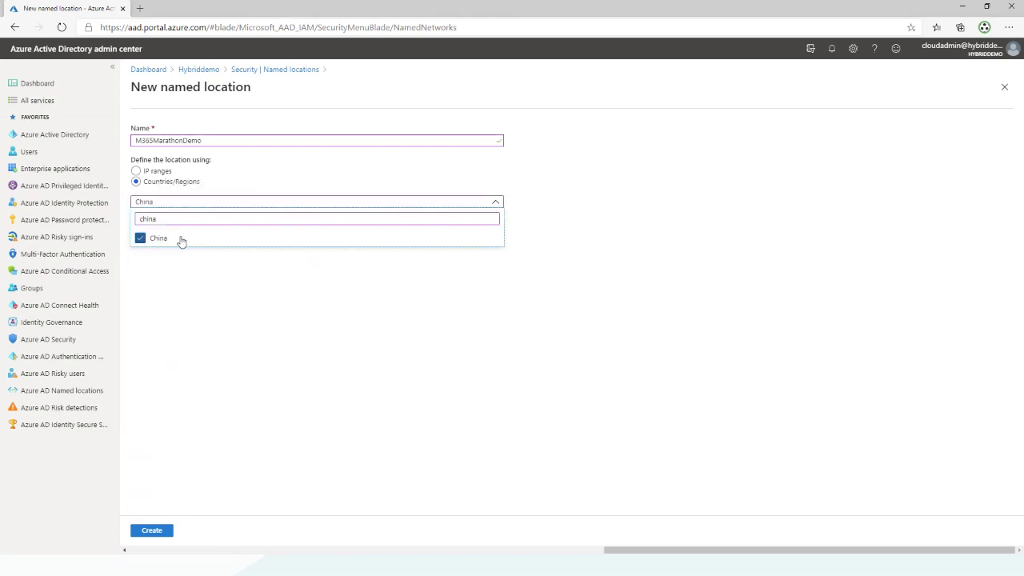
pyautogui.click(167, 200)
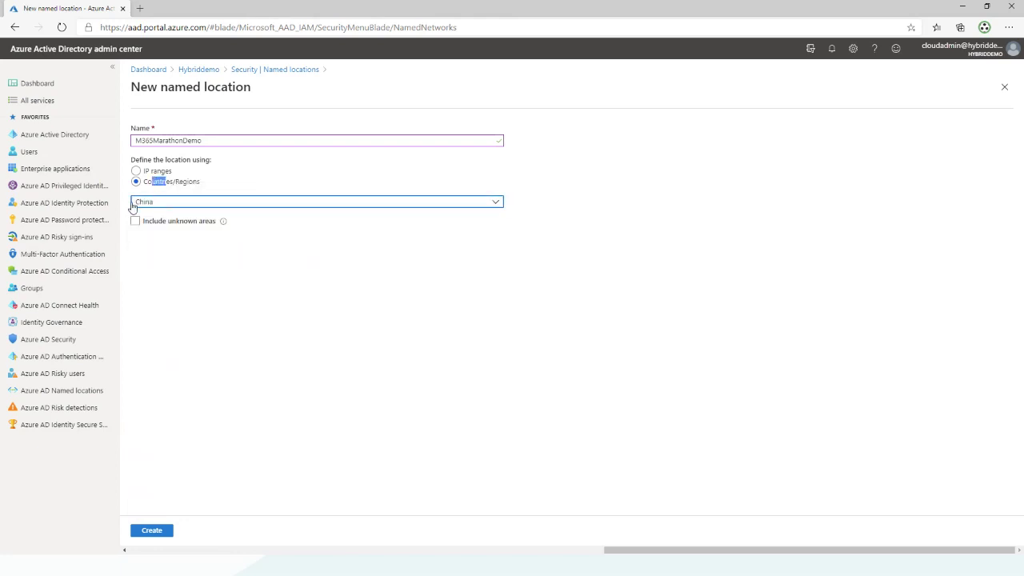
# - Add Russia, North Korea and Korea, Republic of, include unknown areas, and create the location
pyautogui.click(162, 204)
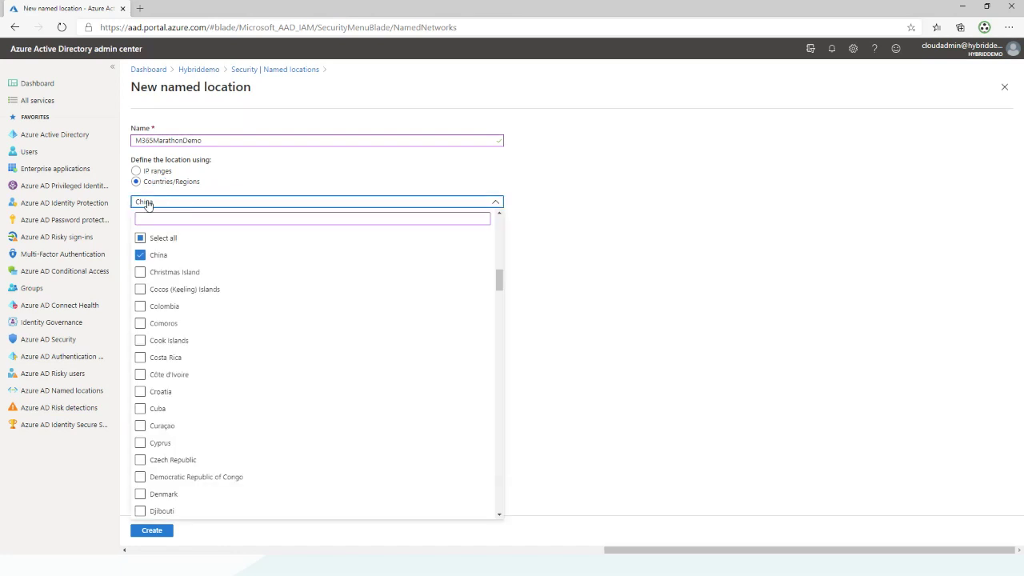
pyautogui.click(184, 218)
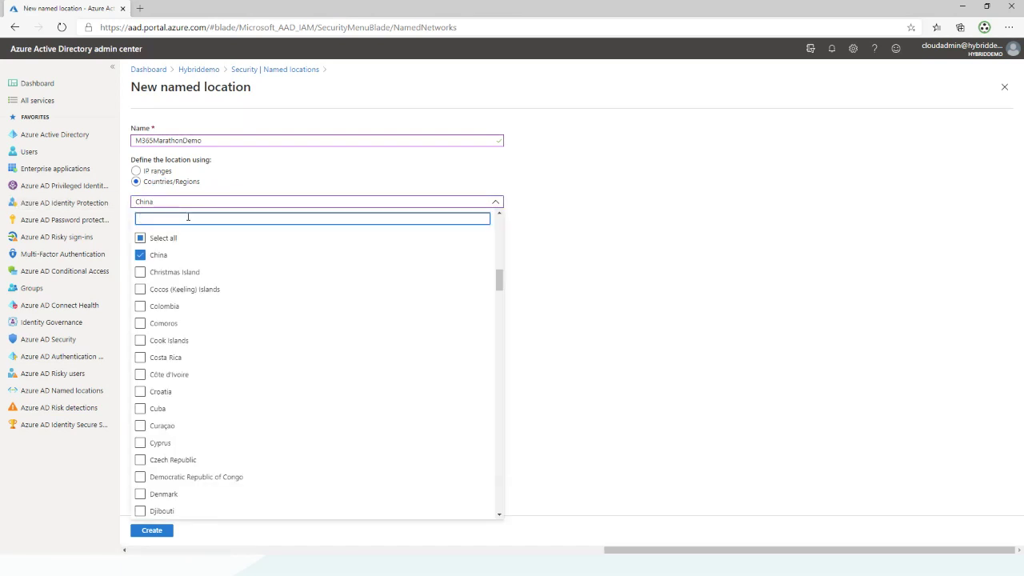
pyautogui.write('russ')
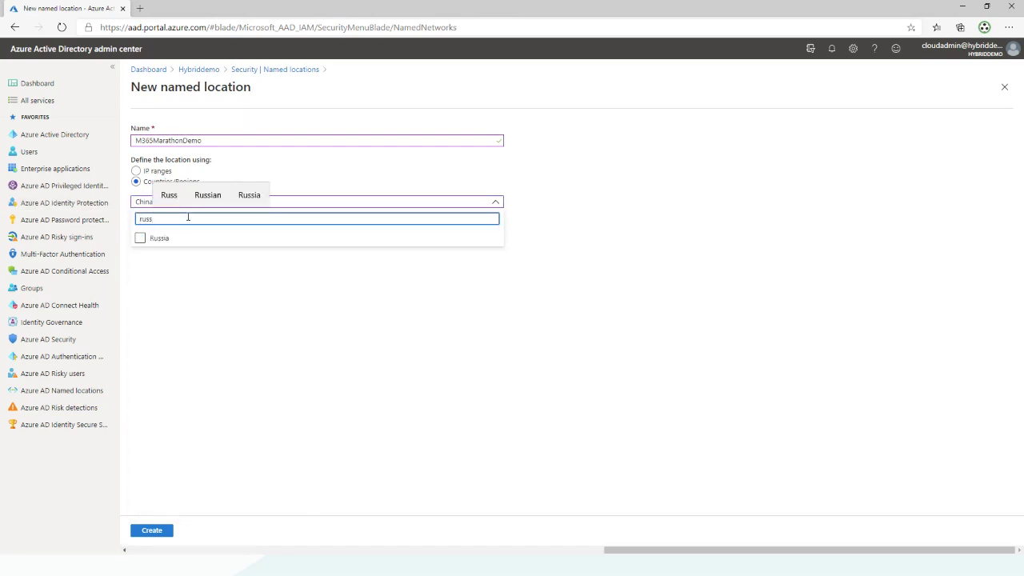
pyautogui.click(142, 239)
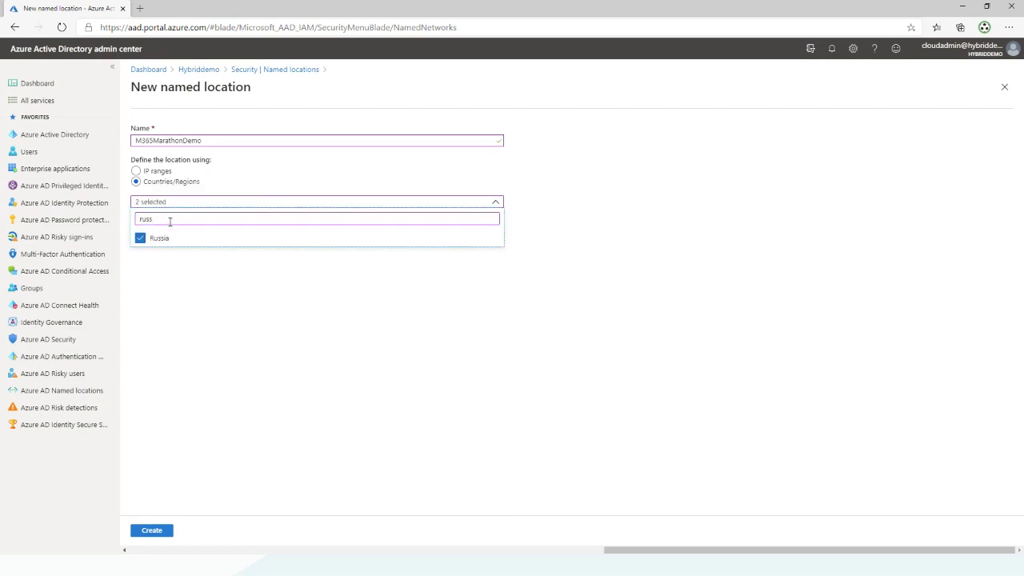
pyautogui.doubleClick(169, 221)
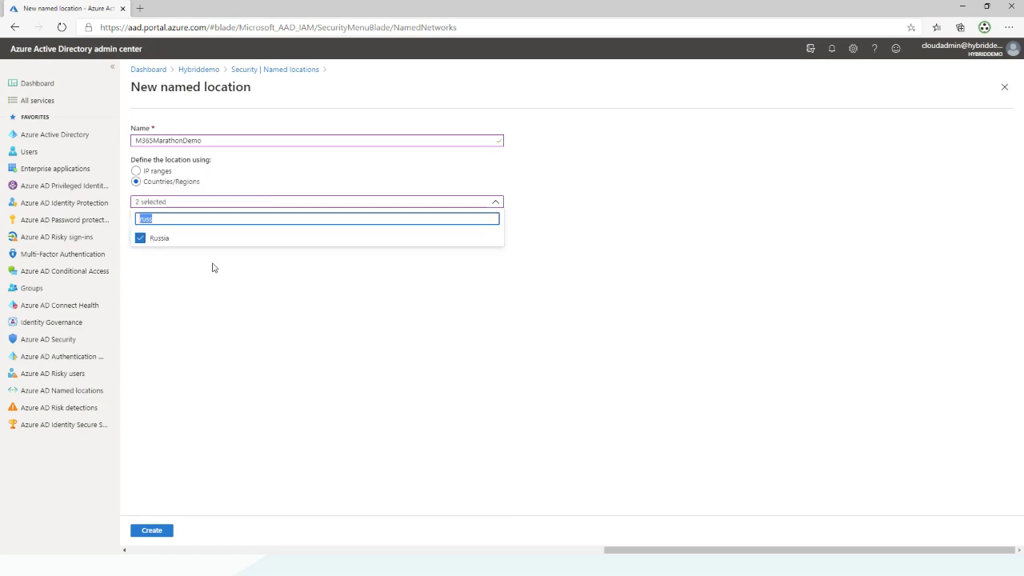
pyautogui.write('korea')
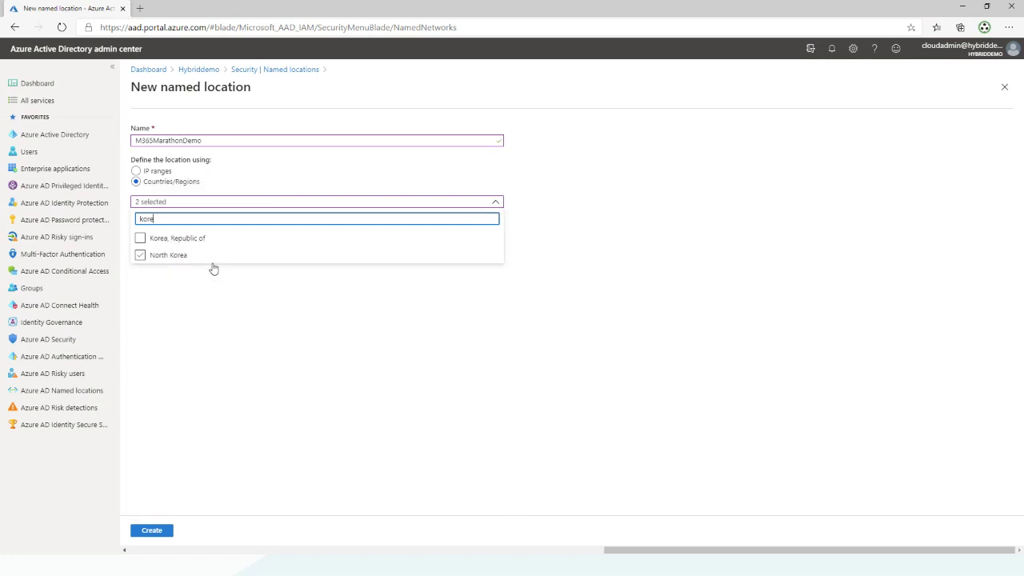
pyautogui.click(140, 254)
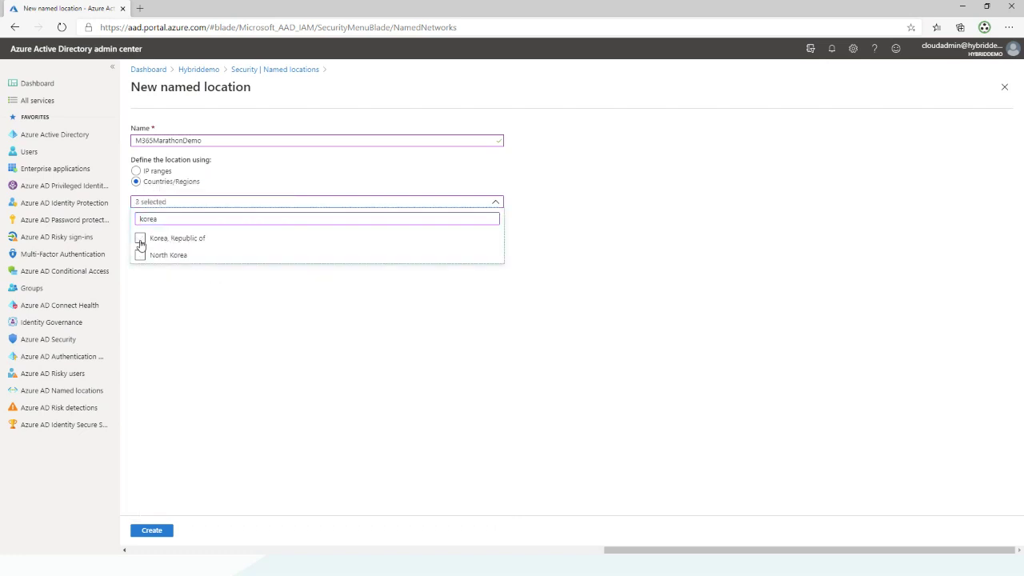
pyautogui.click(140, 238)
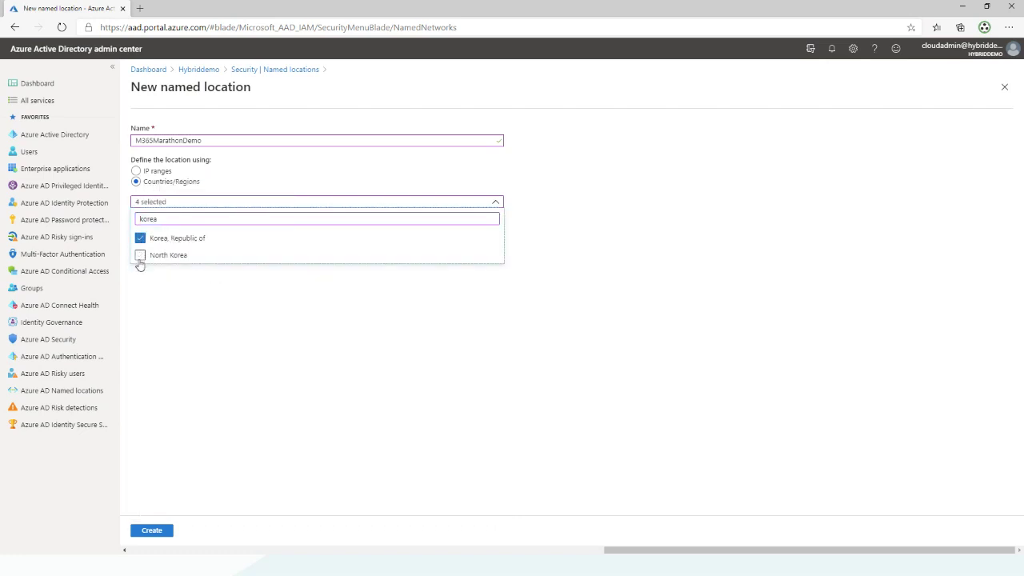
pyautogui.click(199, 373)
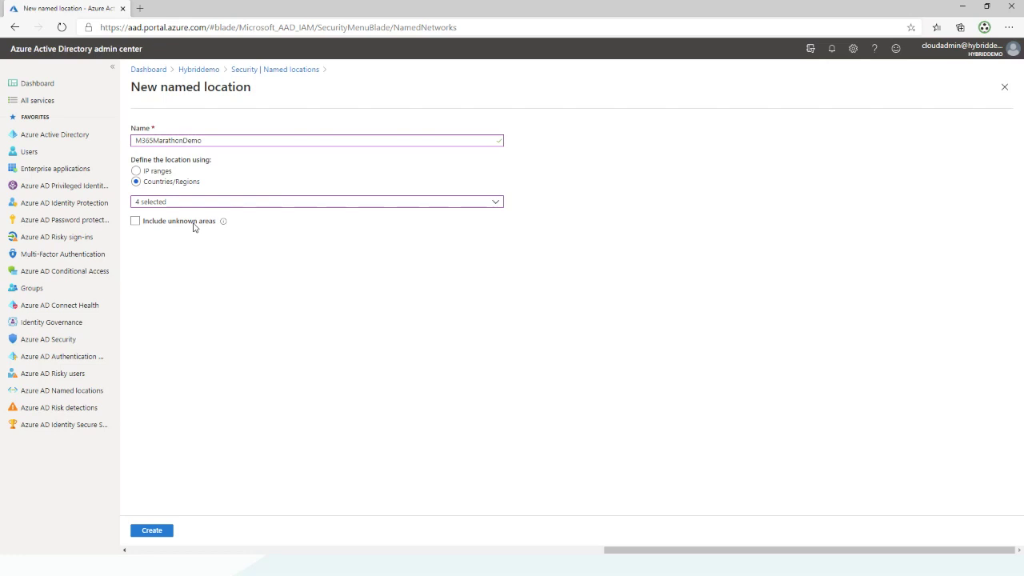
pyautogui.click(136, 224)
pyautogui.click(152, 531)
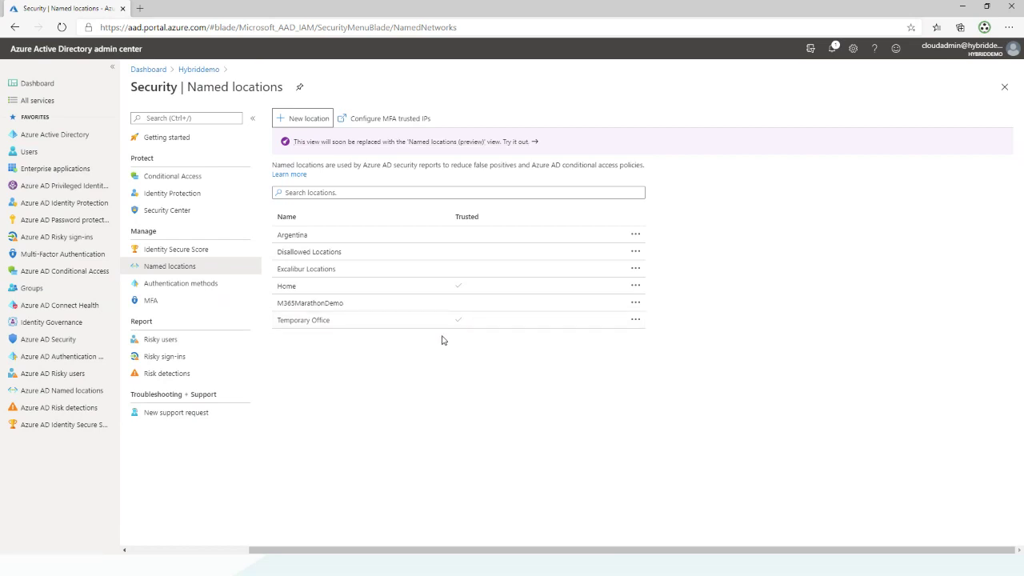
# - Open the Conditional Access policies list and zoom the browser page to 125%
pyautogui.click(138, 176)
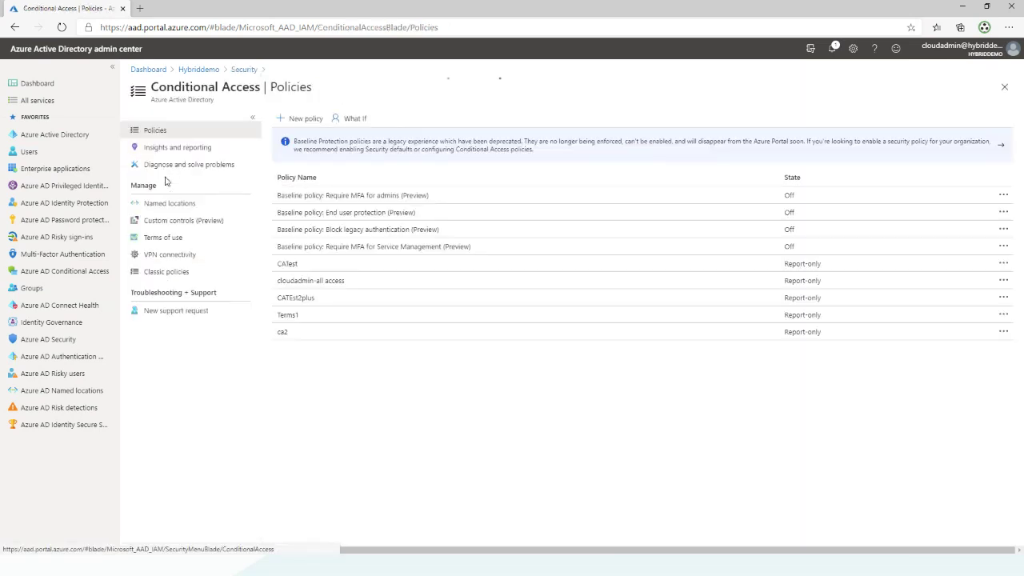
pyautogui.click(1009, 27)
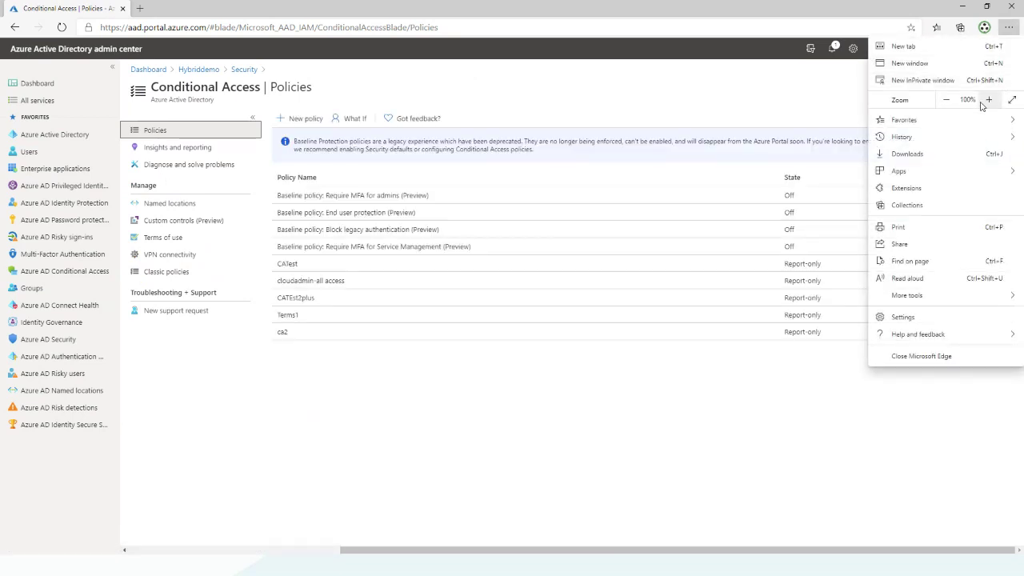
pyautogui.click(987, 101)
pyautogui.click(986, 101)
pyautogui.click(494, 456)
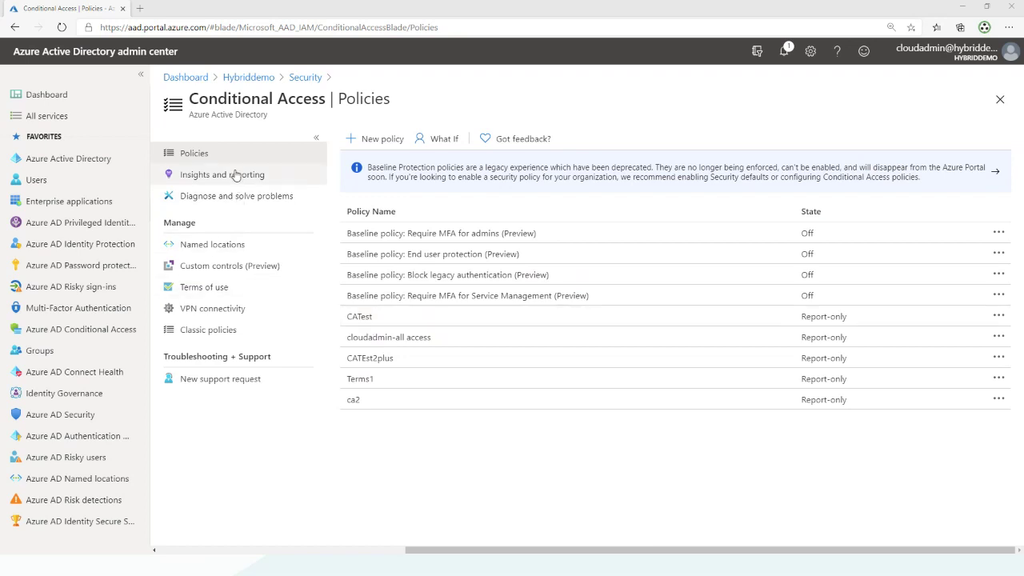
# - Start a new Conditional Access policy named 'Banned Locations'
pyautogui.click(376, 143)
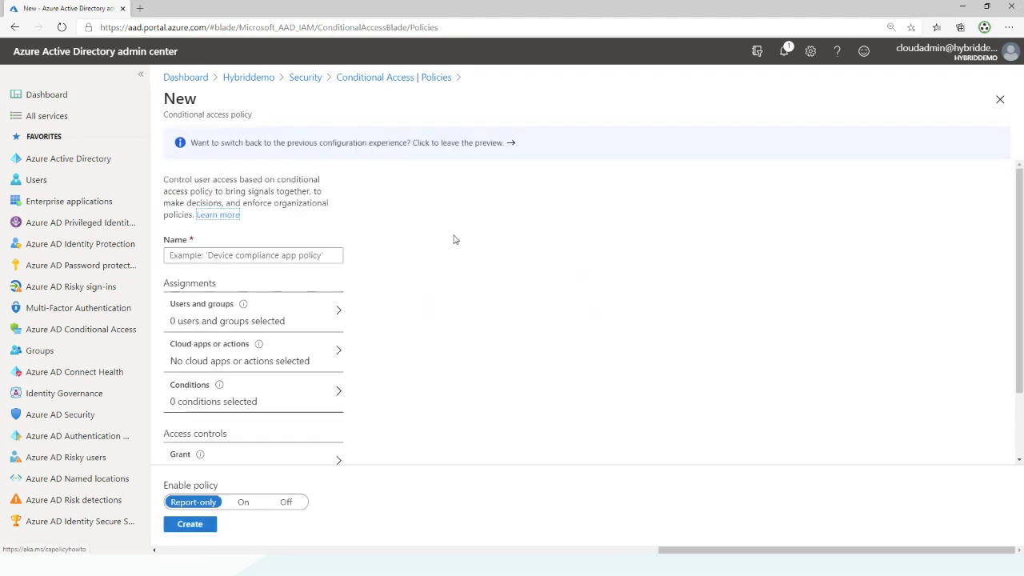
pyautogui.click(245, 255)
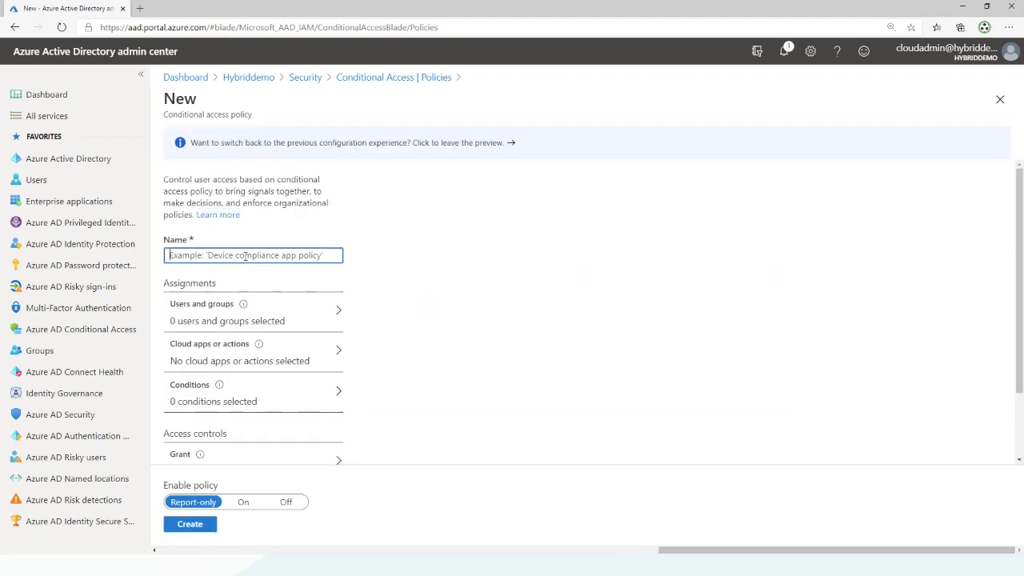
pyautogui.write('Ban')
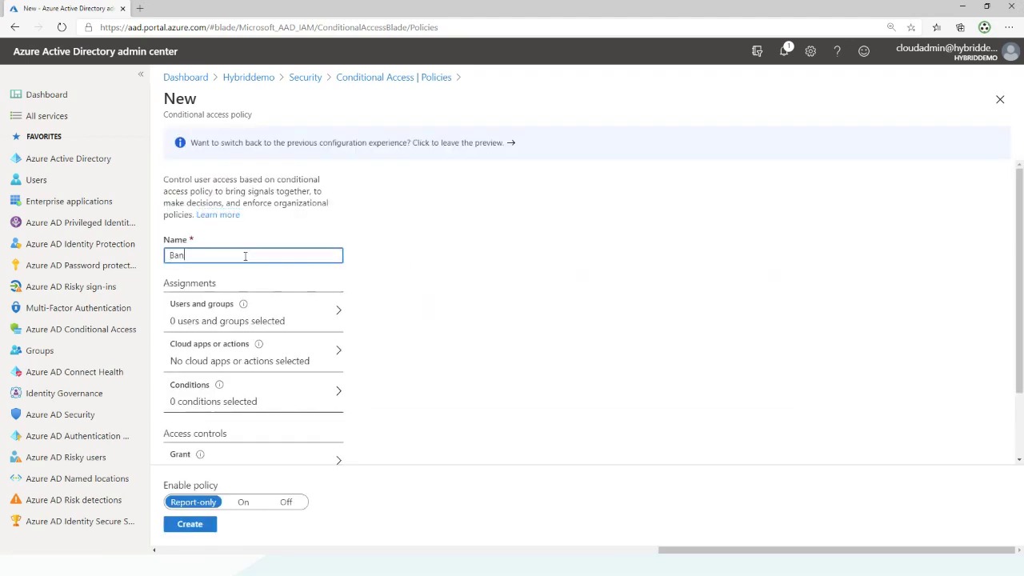
pyautogui.write('ned Locations')
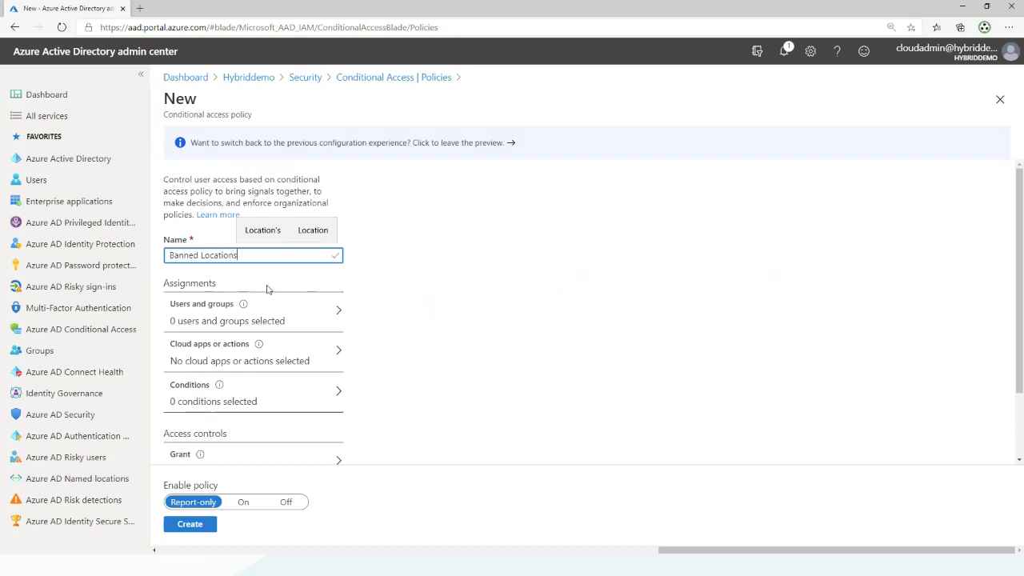
# - Include all guest and external users, leaving no users or groups excluded
pyautogui.click(277, 317)
pyautogui.click(367, 293)
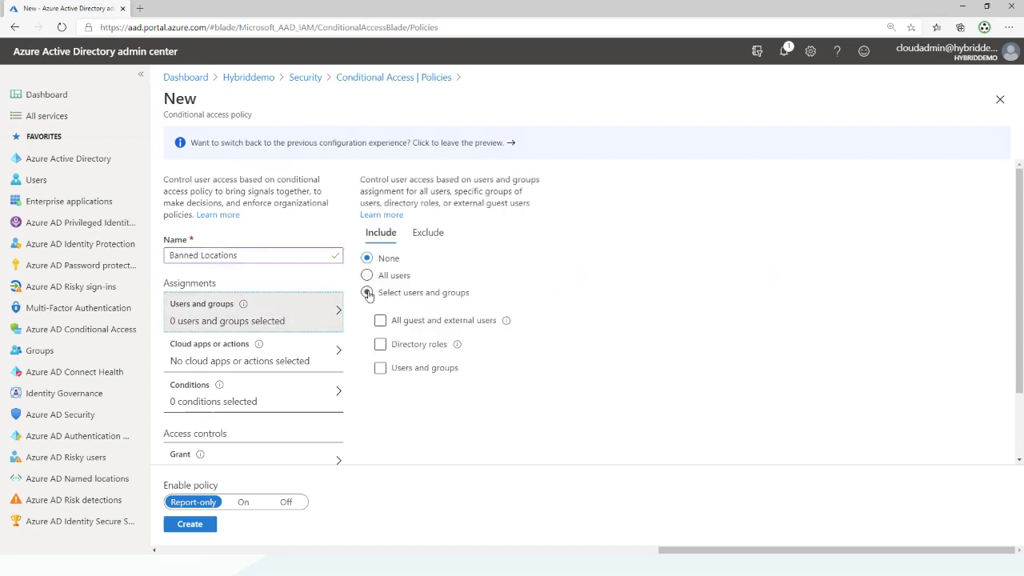
pyautogui.click(380, 321)
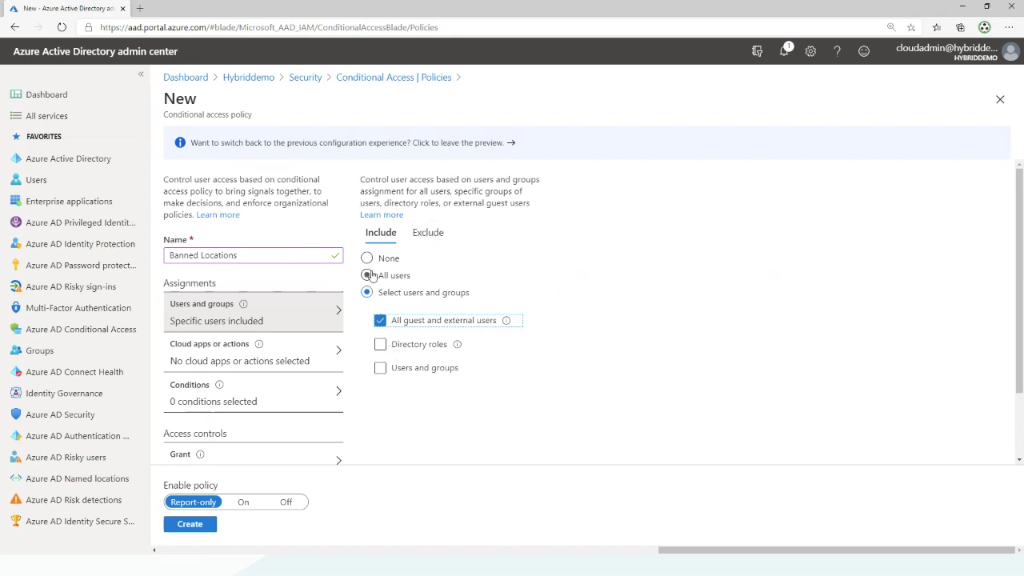
pyautogui.click(429, 239)
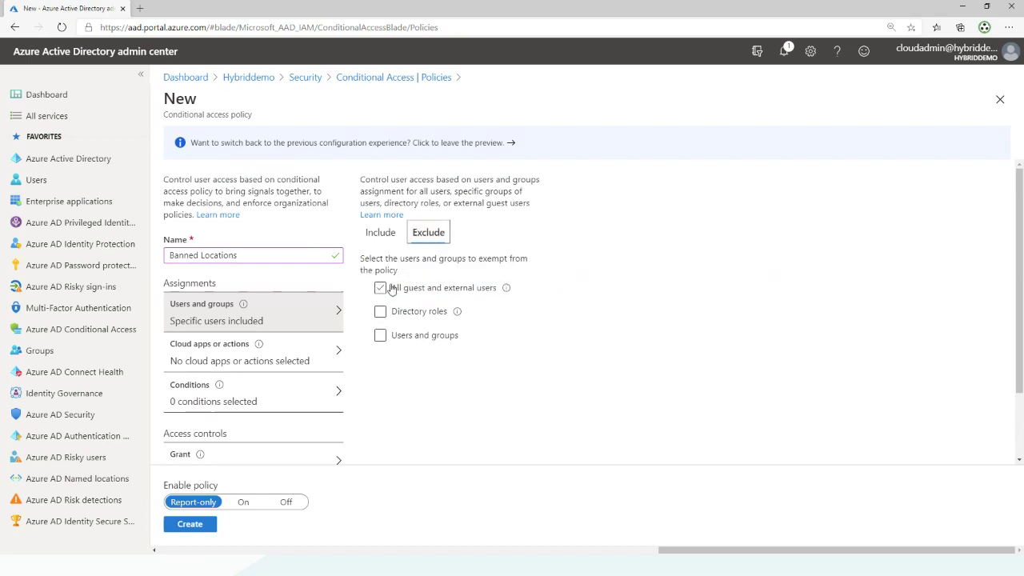
pyautogui.click(380, 335)
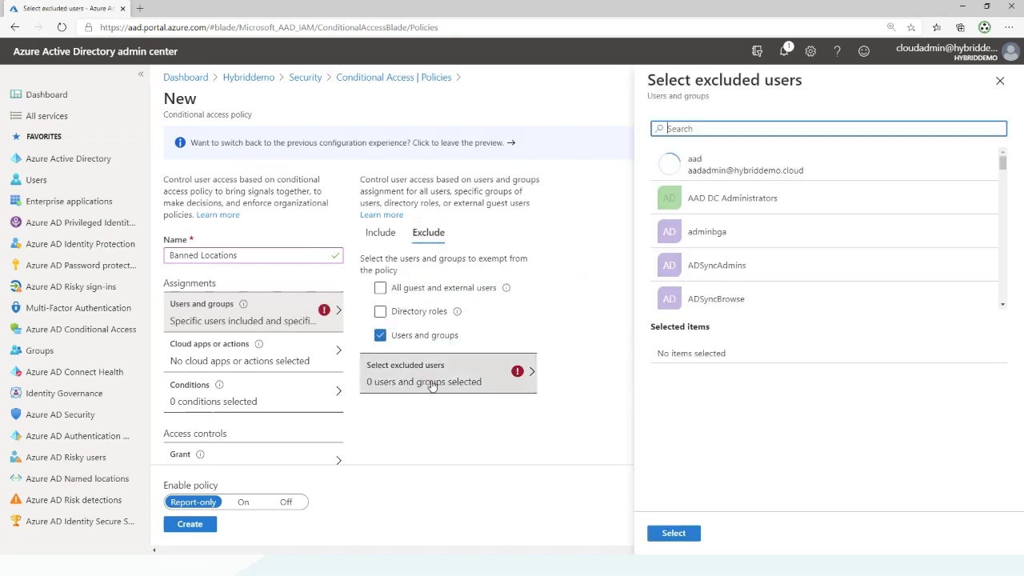
pyautogui.click(380, 335)
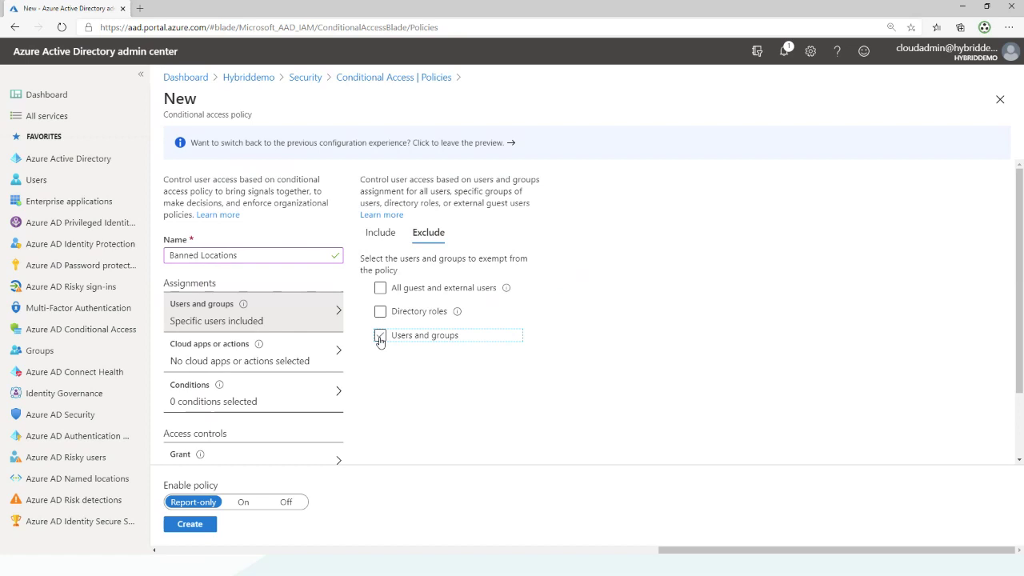
pyautogui.click(380, 232)
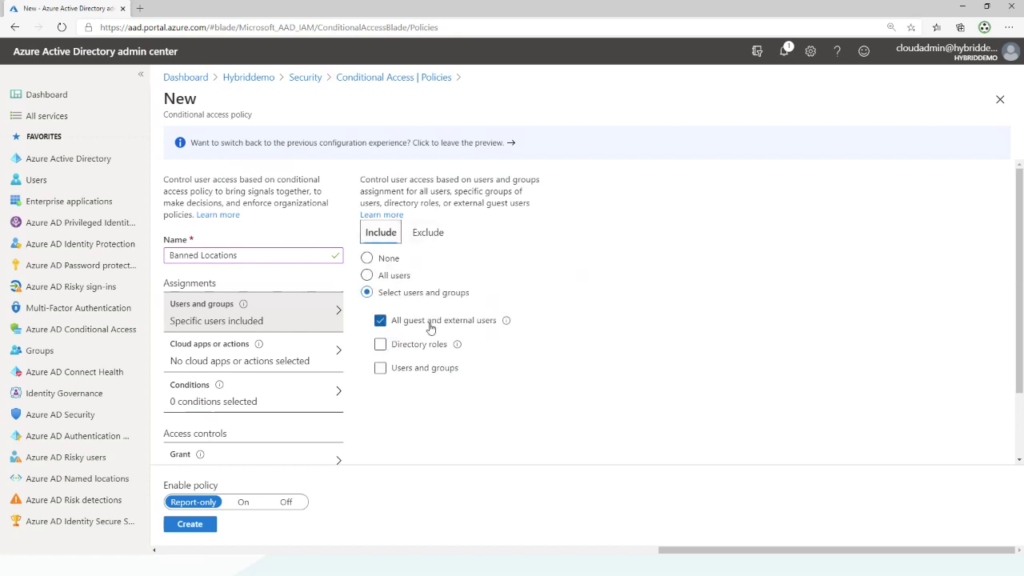
# - Apply the Banned Locations policy to all cloud apps
pyautogui.click(254, 360)
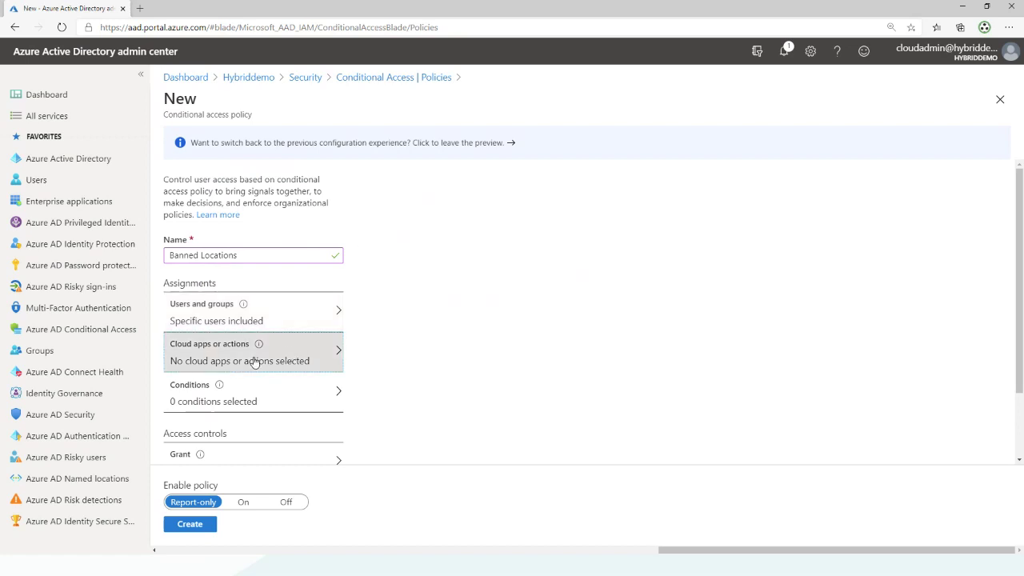
pyautogui.click(366, 302)
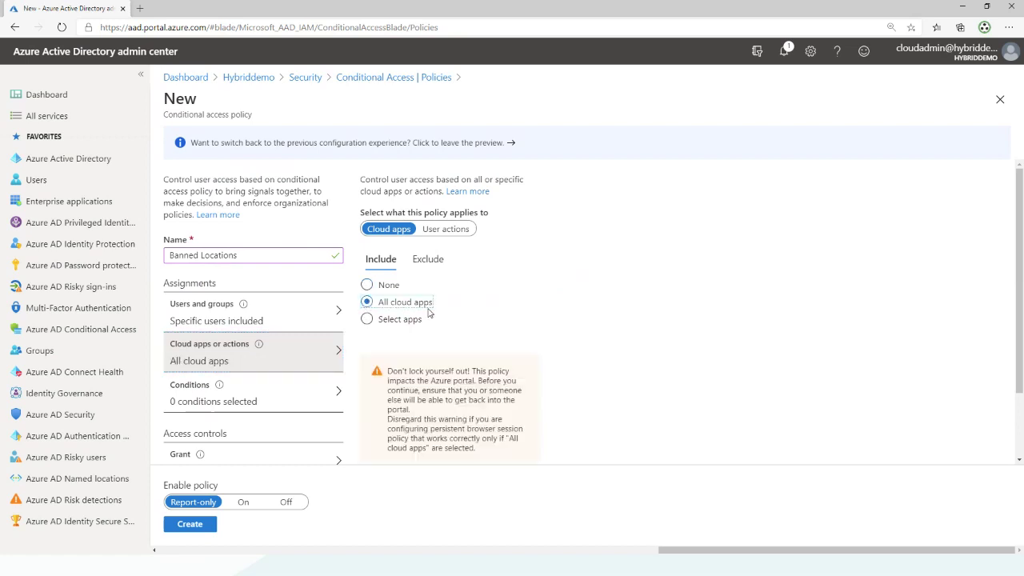
pyautogui.scroll(-2, 468, 312)
pyautogui.scroll(1, 469, 312)
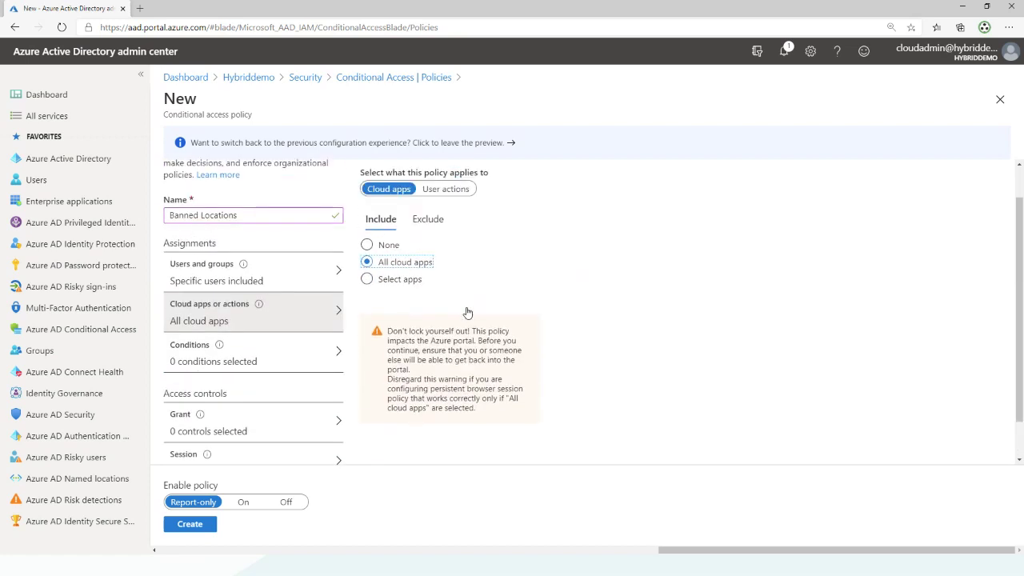
# - Set the locations condition to include only the Disallowed Locations named location
pyautogui.click(224, 358)
pyautogui.click(462, 210)
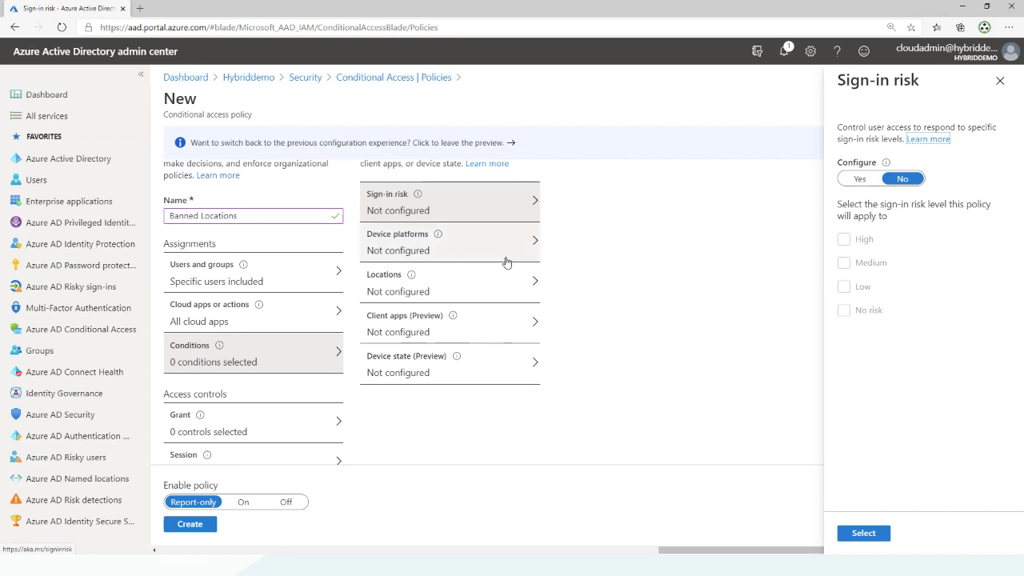
pyautogui.click(432, 252)
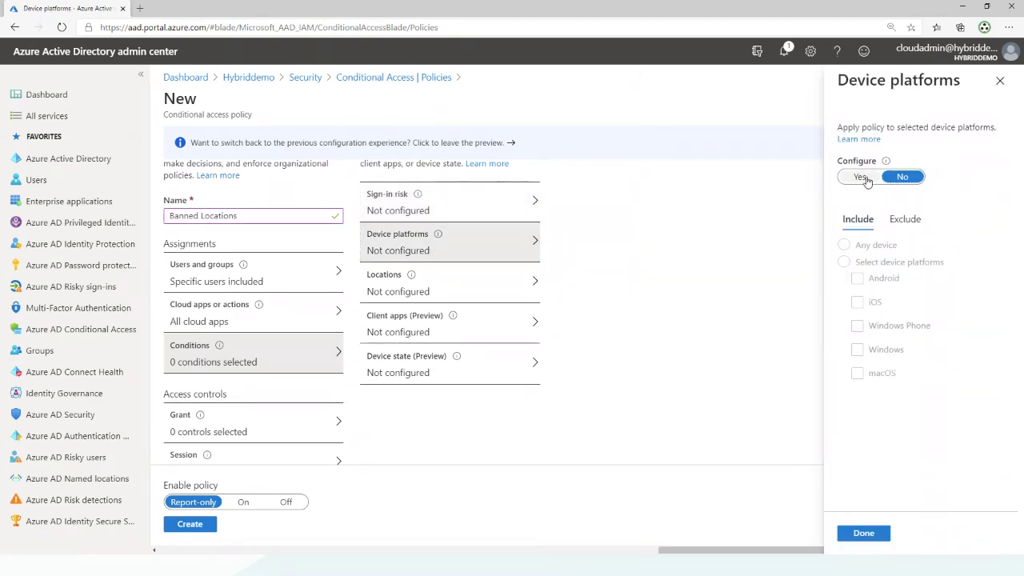
pyautogui.click(482, 296)
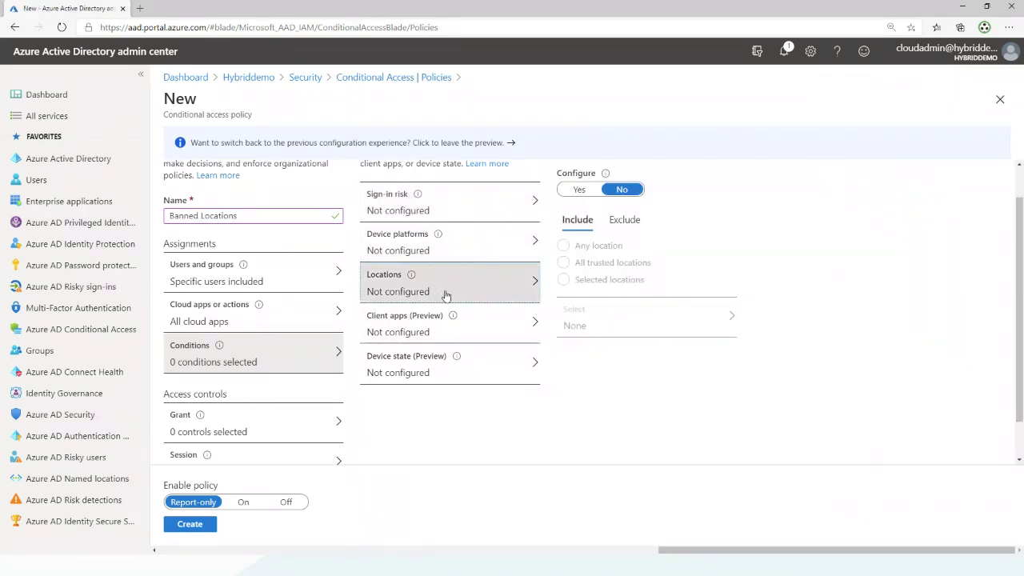
pyautogui.click(570, 193)
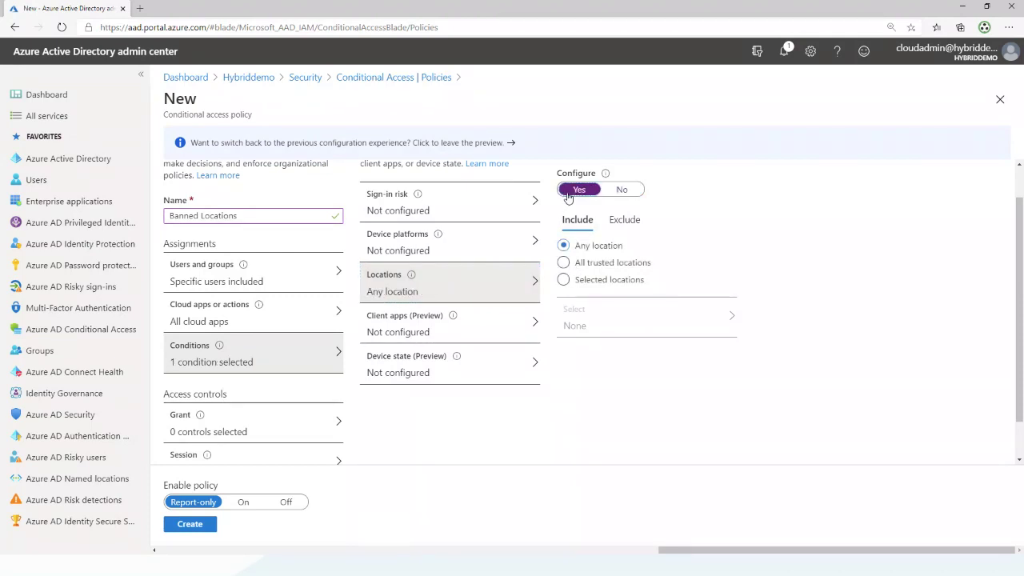
pyautogui.click(606, 280)
pyautogui.click(564, 280)
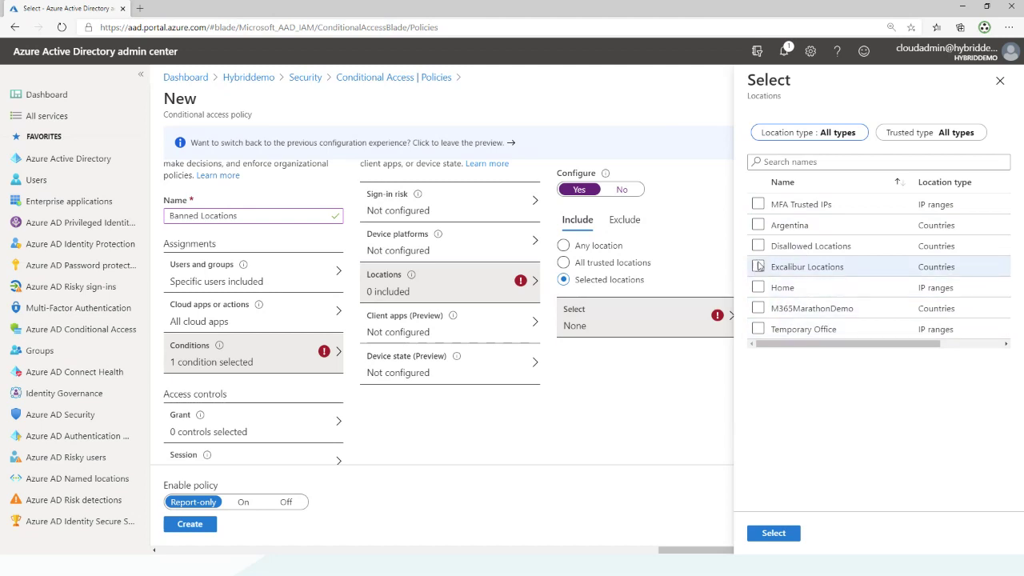
pyautogui.click(758, 246)
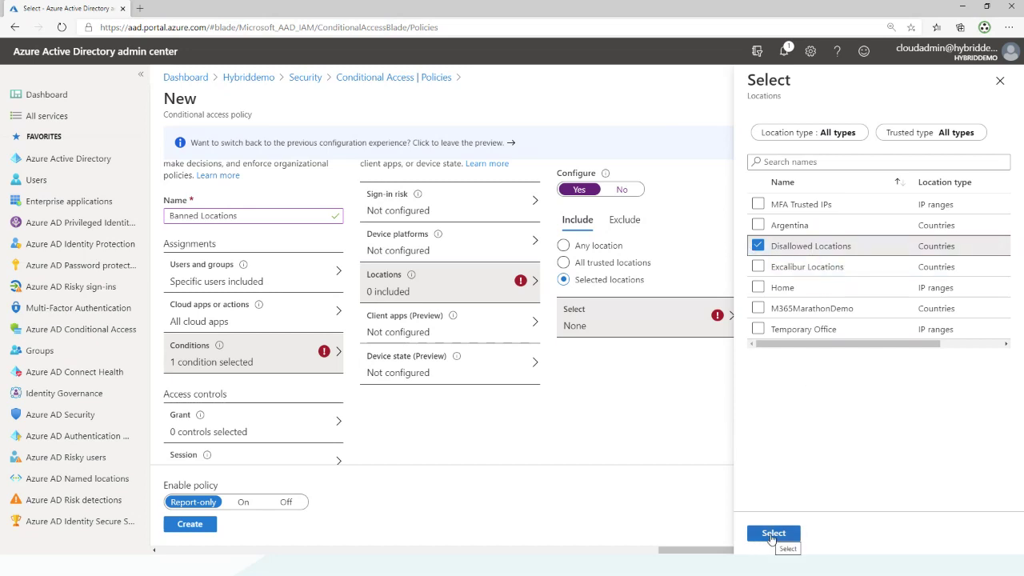
pyautogui.click(773, 535)
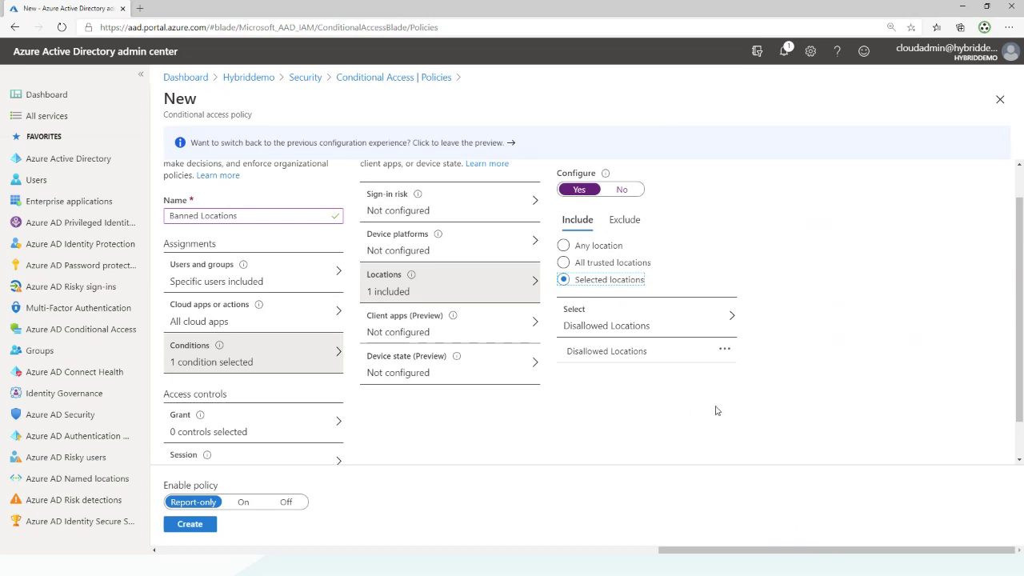
pyautogui.click(456, 346)
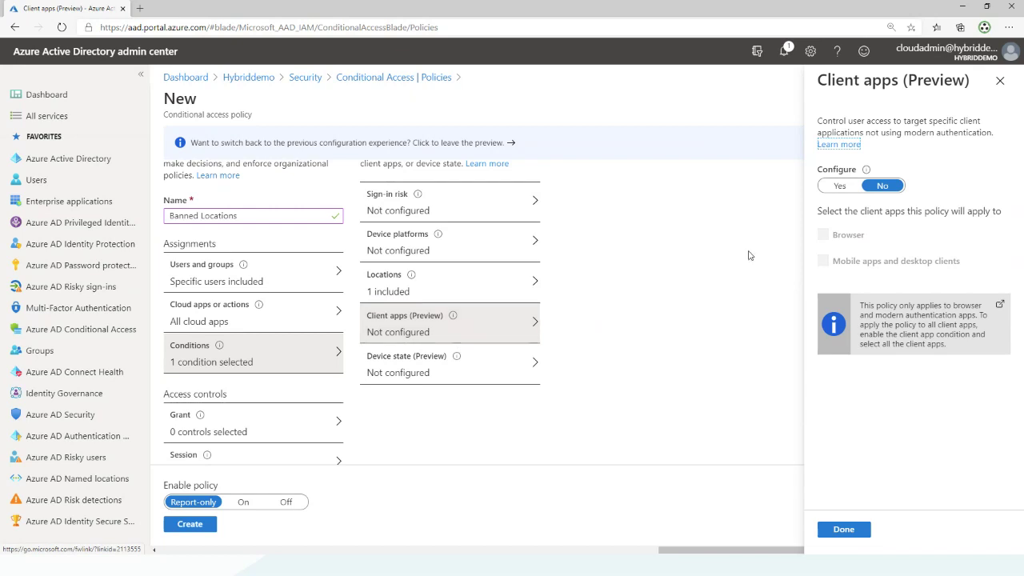
# - Turn on the client apps condition for all client apps, then choose Block access under Grant
pyautogui.click(839, 185)
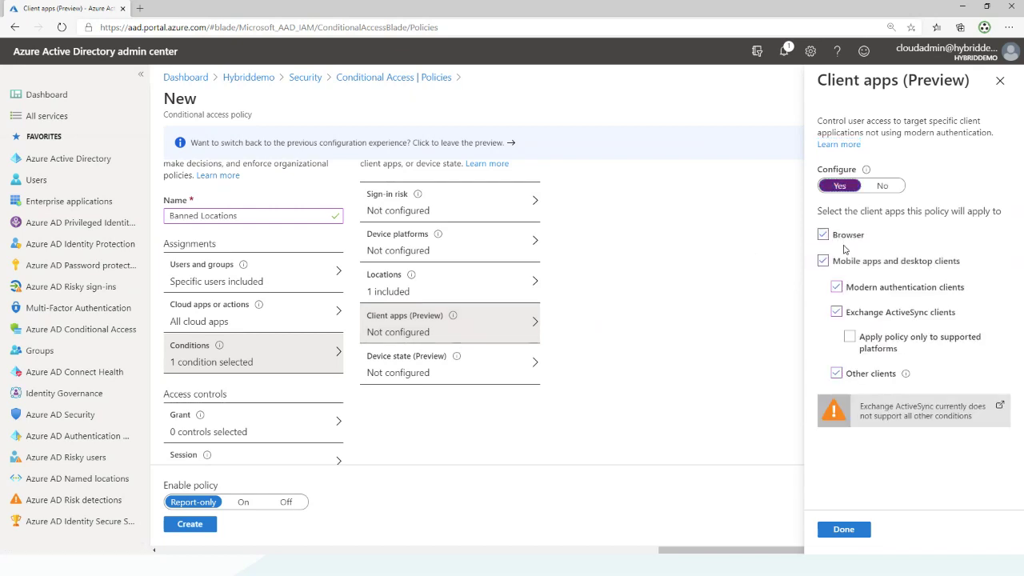
pyautogui.click(829, 535)
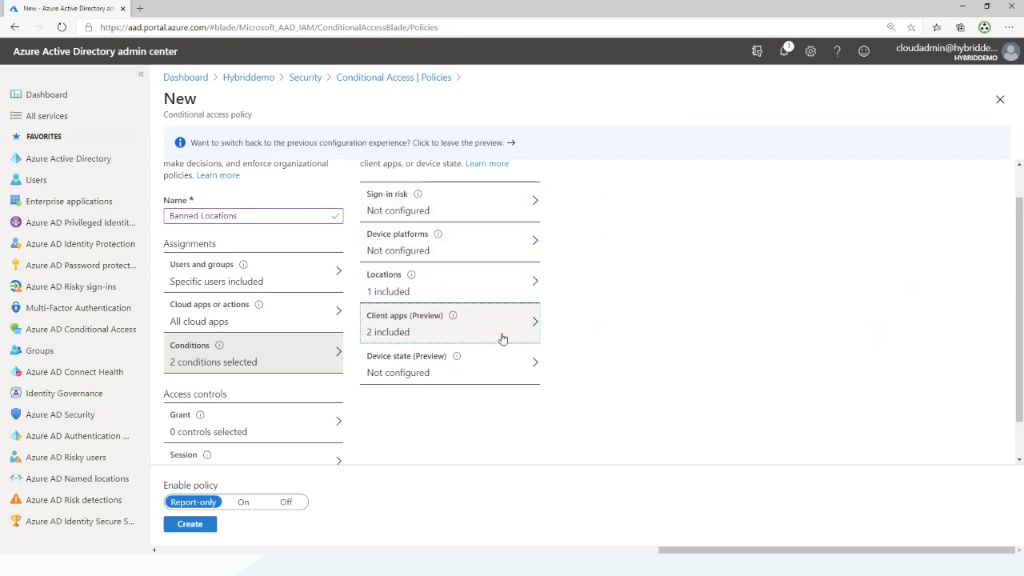
pyautogui.click(260, 429)
pyautogui.click(816, 156)
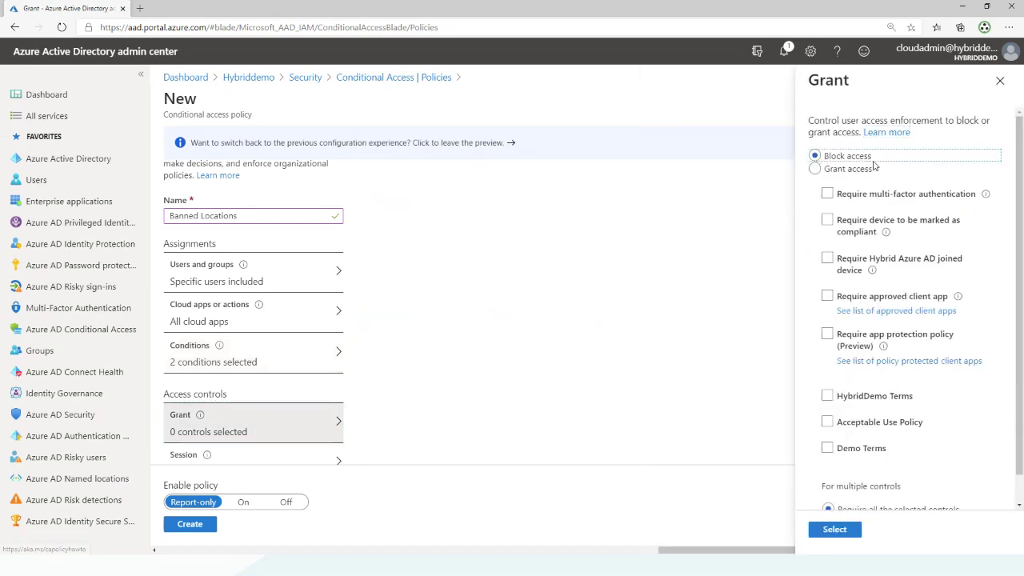
# - Try the Grant access requirements (MFA, compliant device, HybridDemo Terms), then confirm Block access
pyautogui.click(816, 170)
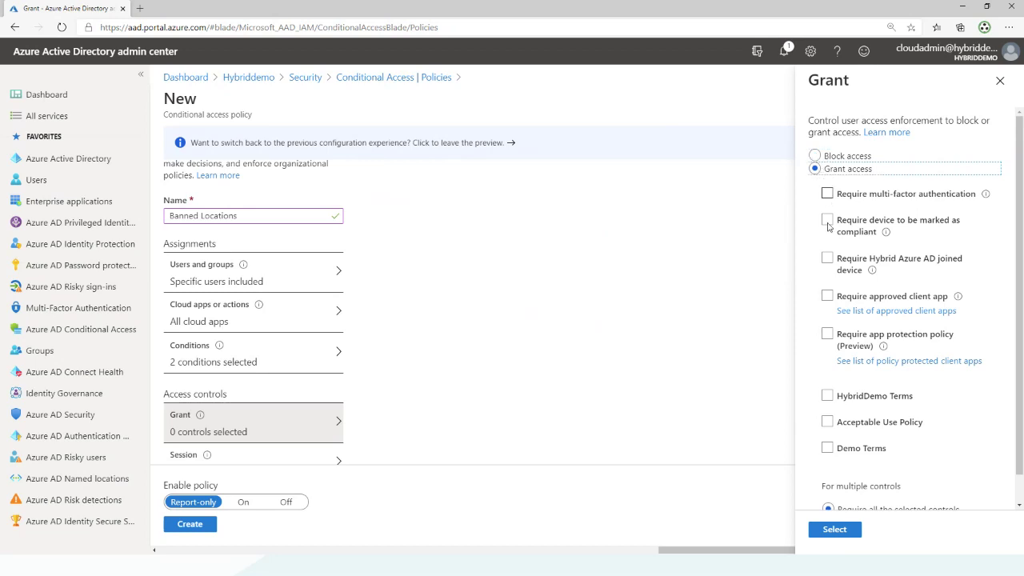
pyautogui.scroll(-1, 918, 464)
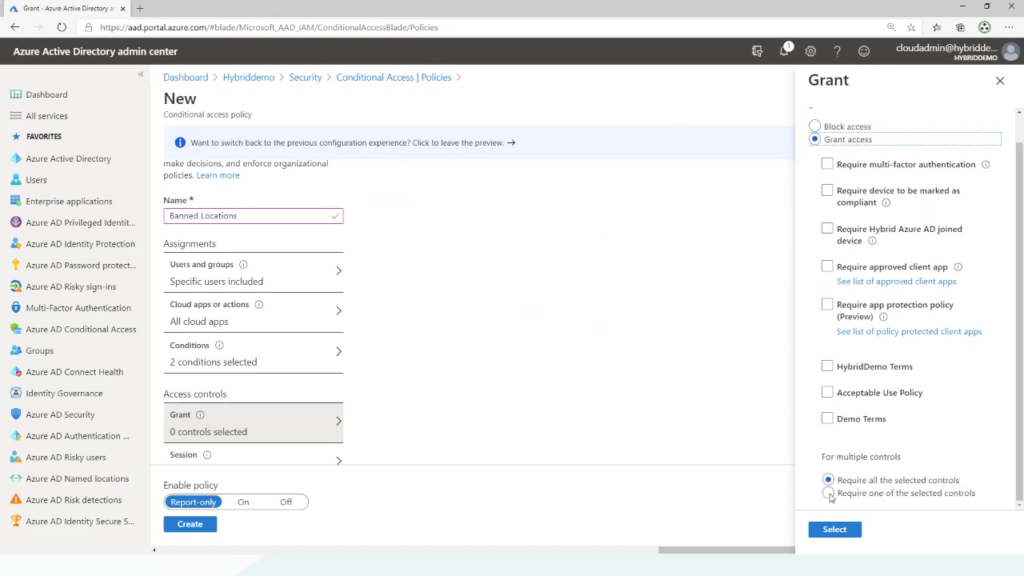
pyautogui.click(829, 497)
pyautogui.click(829, 483)
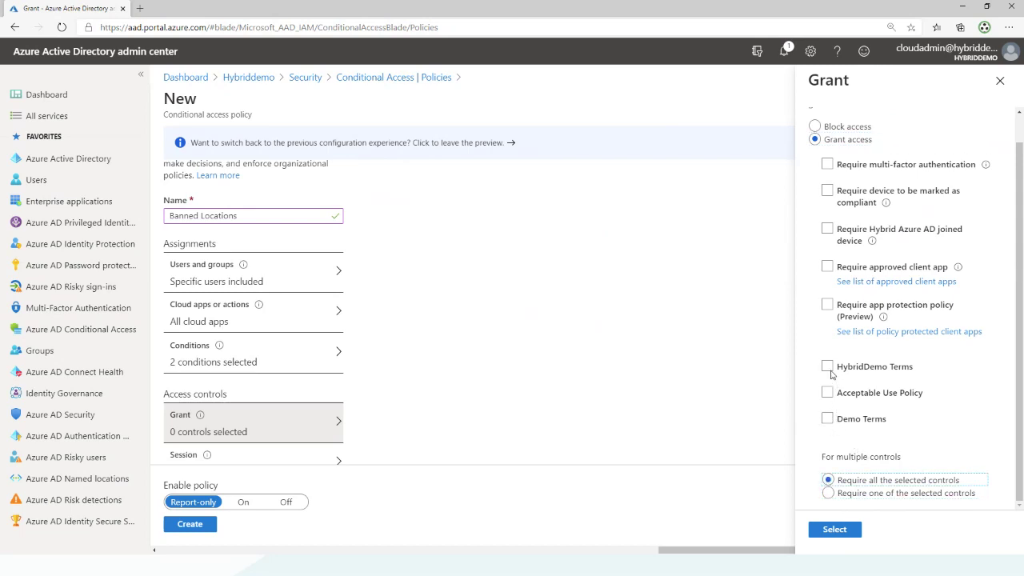
pyautogui.click(828, 368)
pyautogui.click(828, 367)
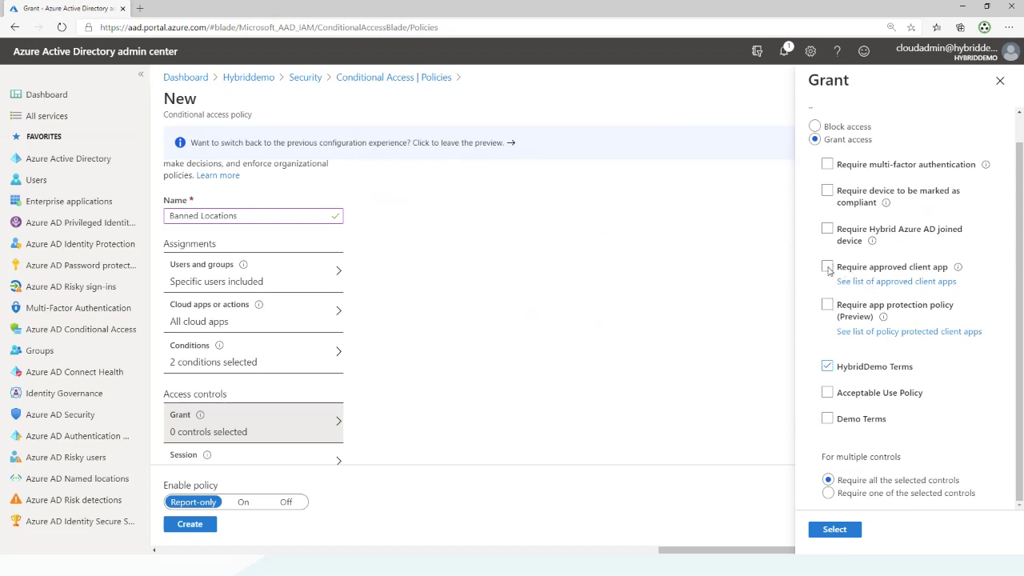
pyautogui.click(827, 190)
pyautogui.click(828, 165)
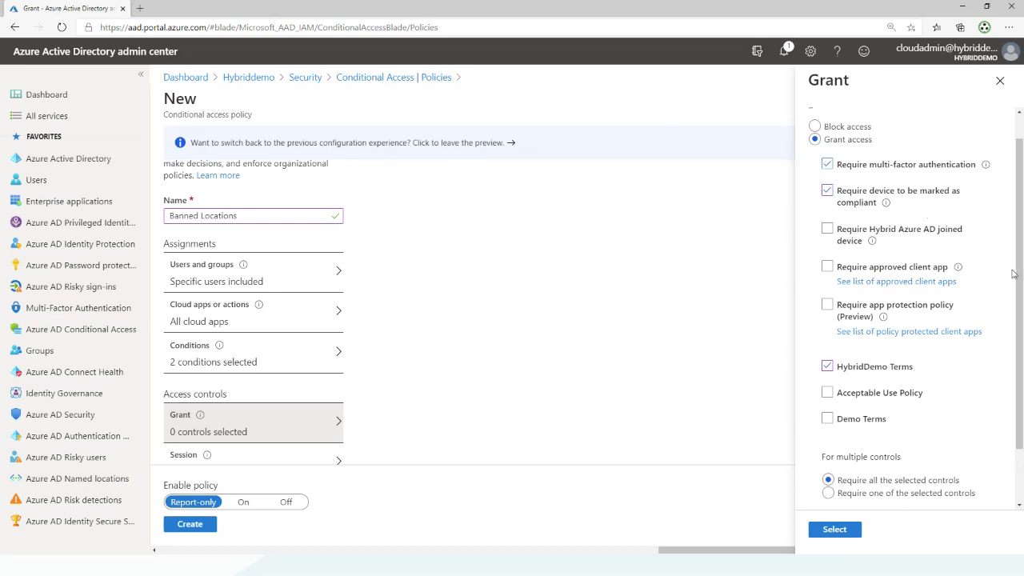
pyautogui.click(815, 128)
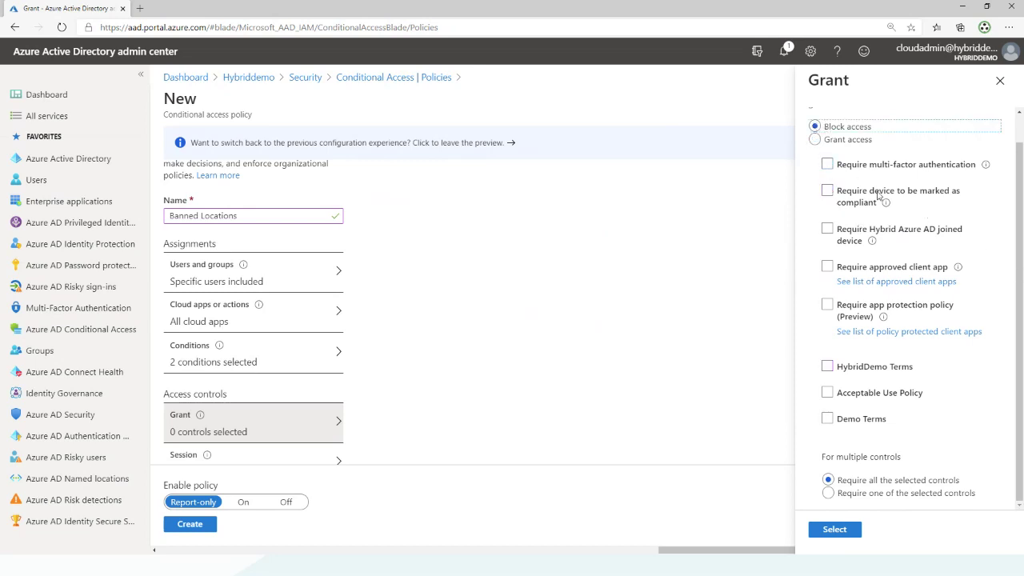
pyautogui.click(833, 533)
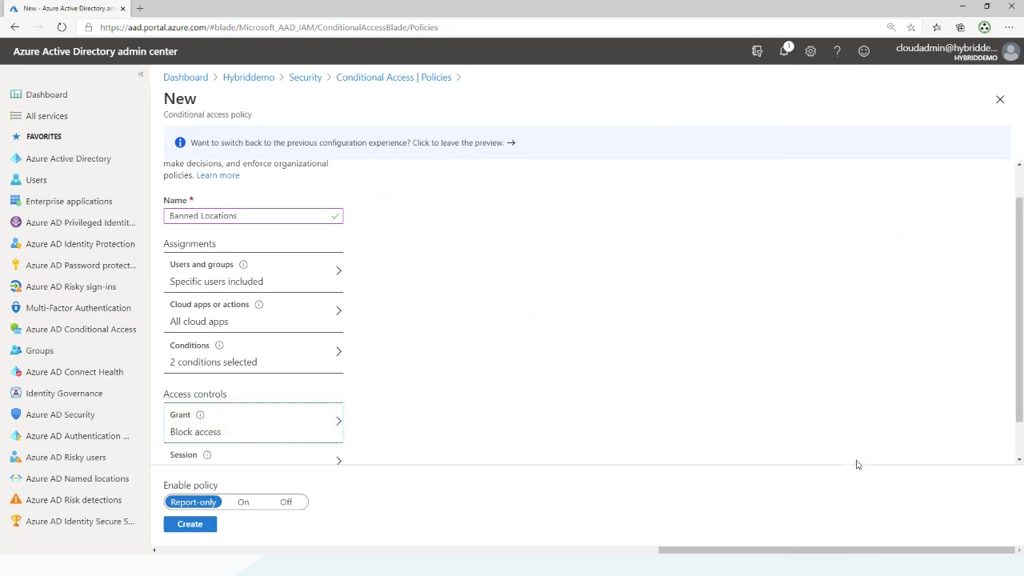
# - Set Enable policy to On and create the Banned Locations policy
pyautogui.scroll(-1, 463, 411)
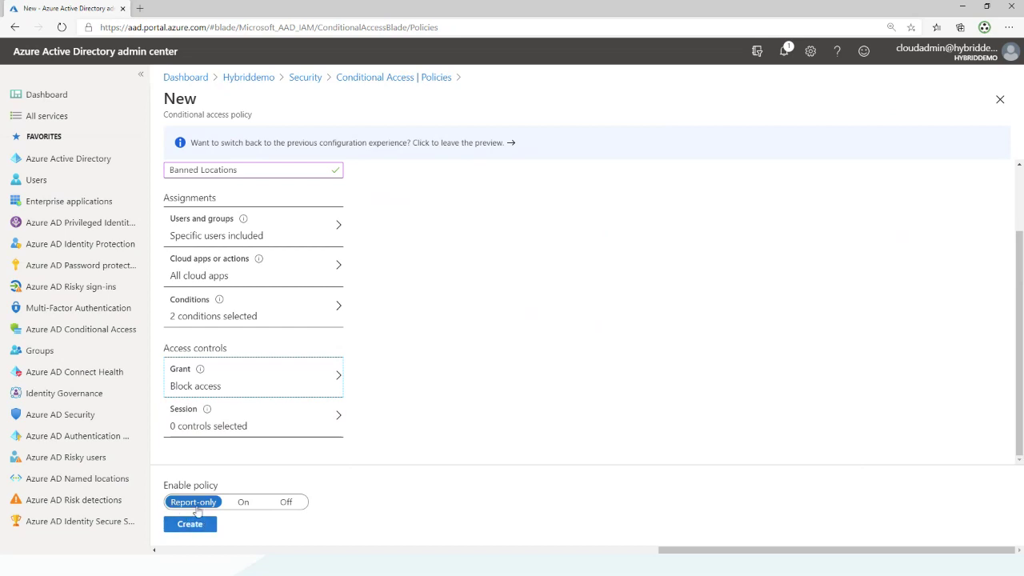
pyautogui.click(242, 504)
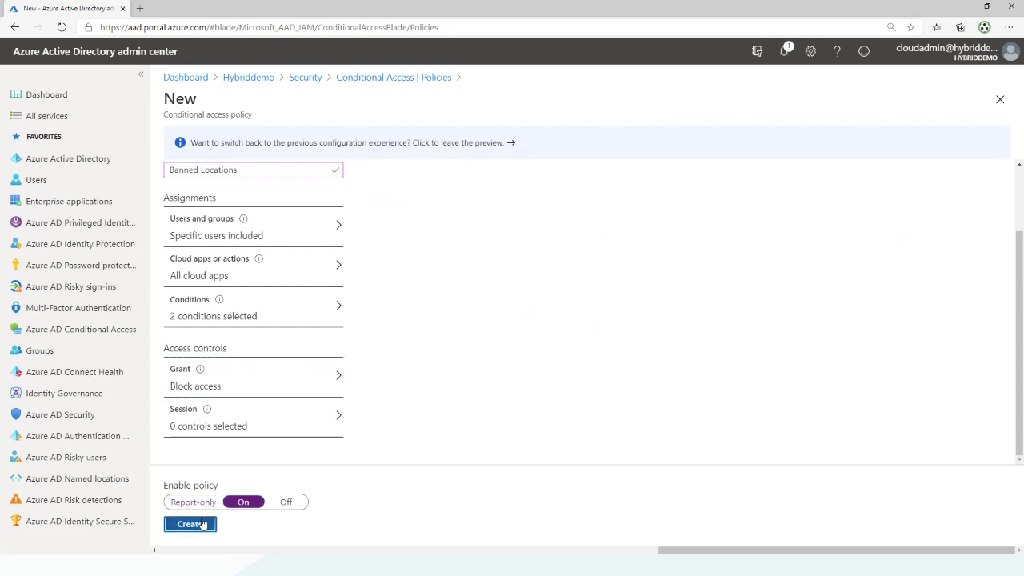
pyautogui.click(200, 524)
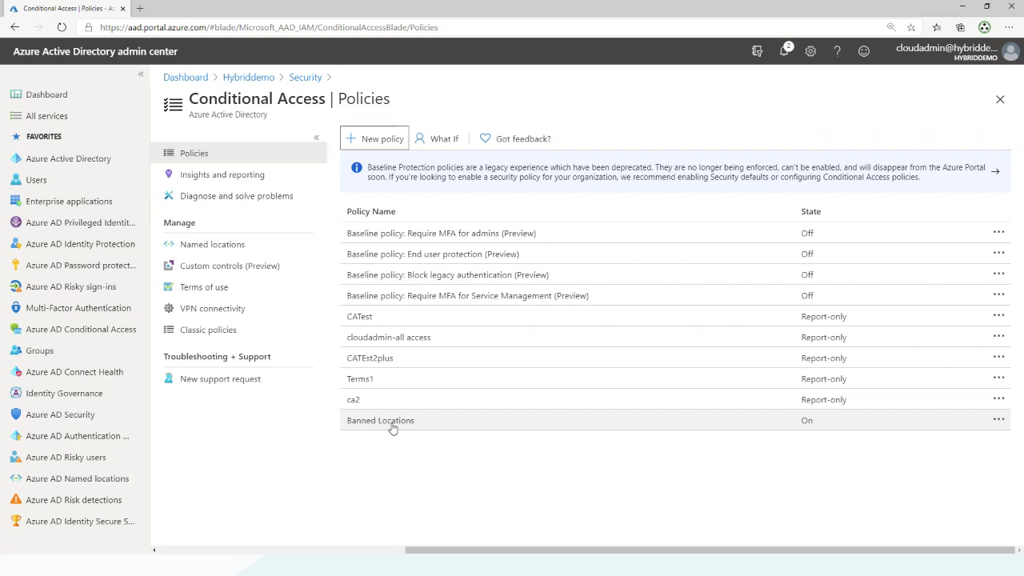
# - Start a new Conditional Access policy named 'cattestdemo'
pyautogui.click(373, 138)
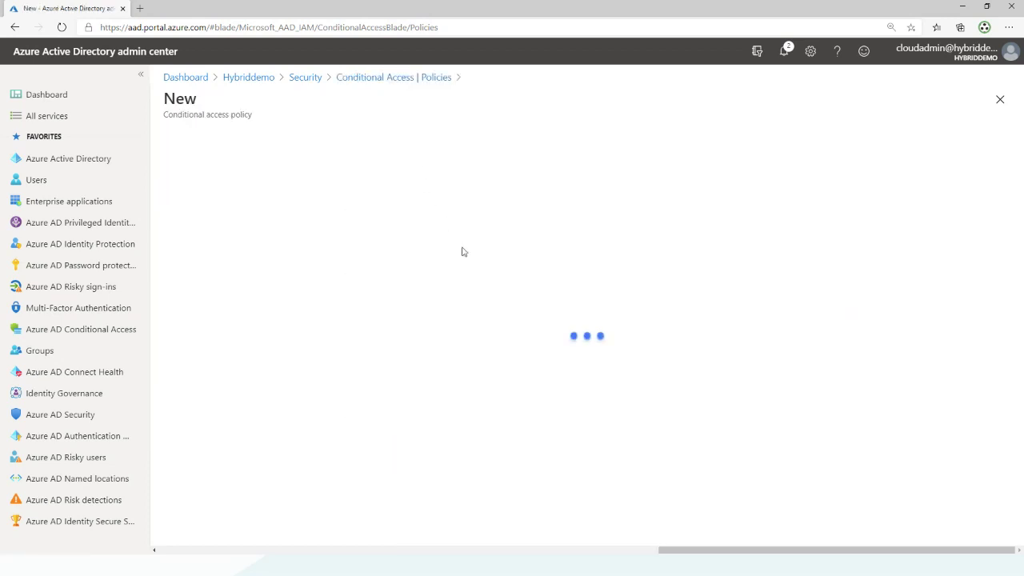
pyautogui.click(205, 256)
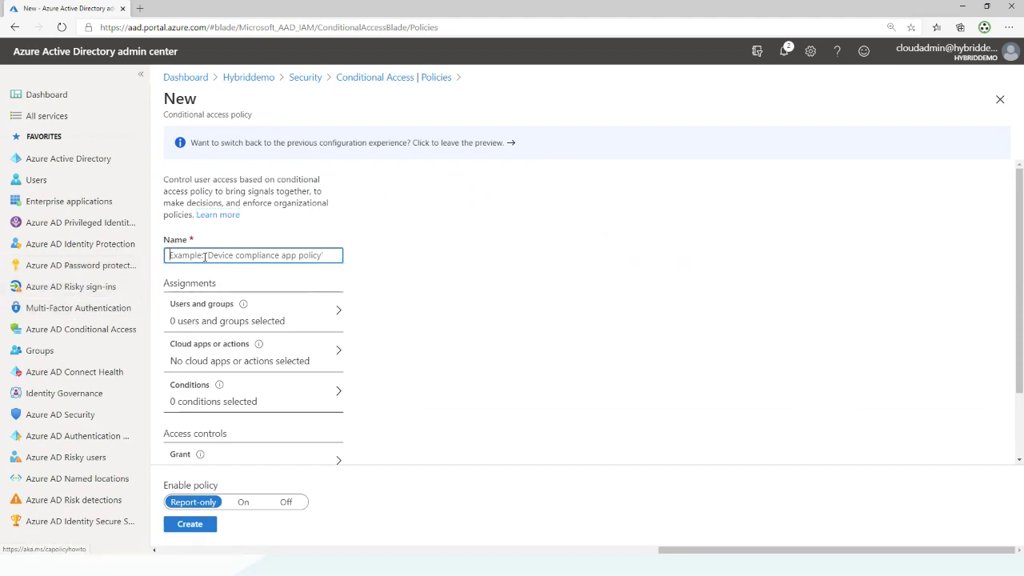
pyautogui.write('cat')
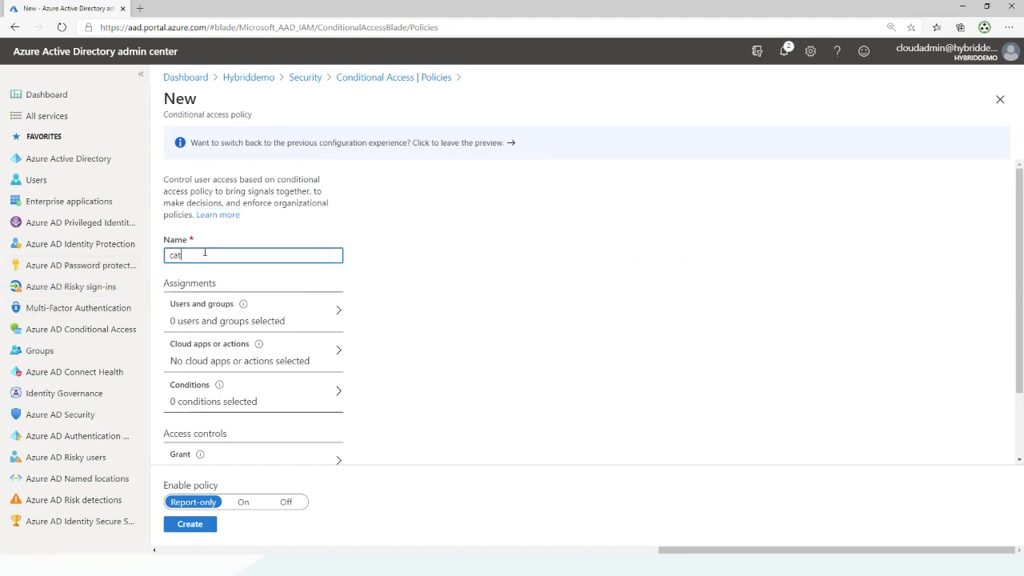
pyautogui.write('testde')
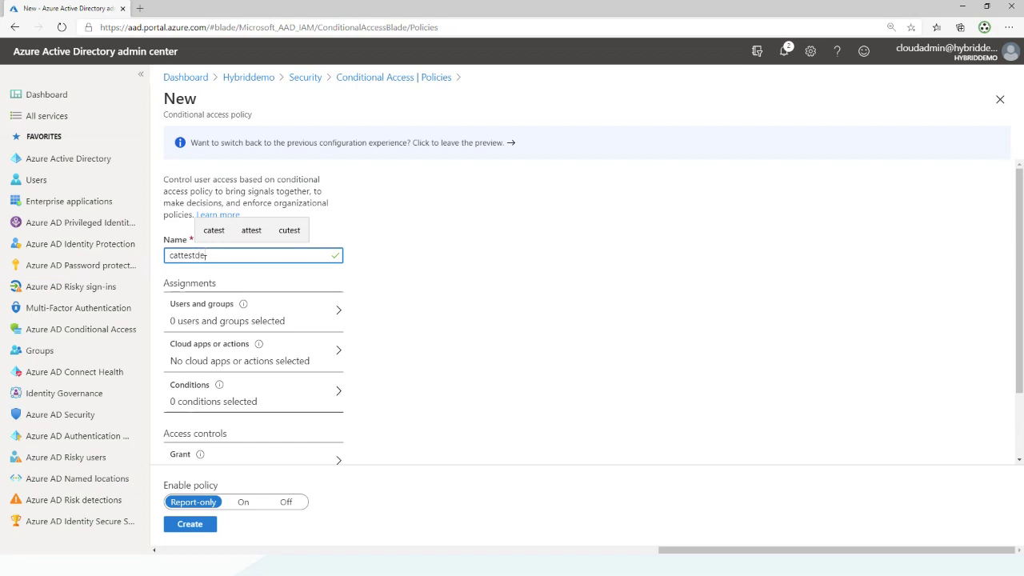
pyautogui.write('mo')
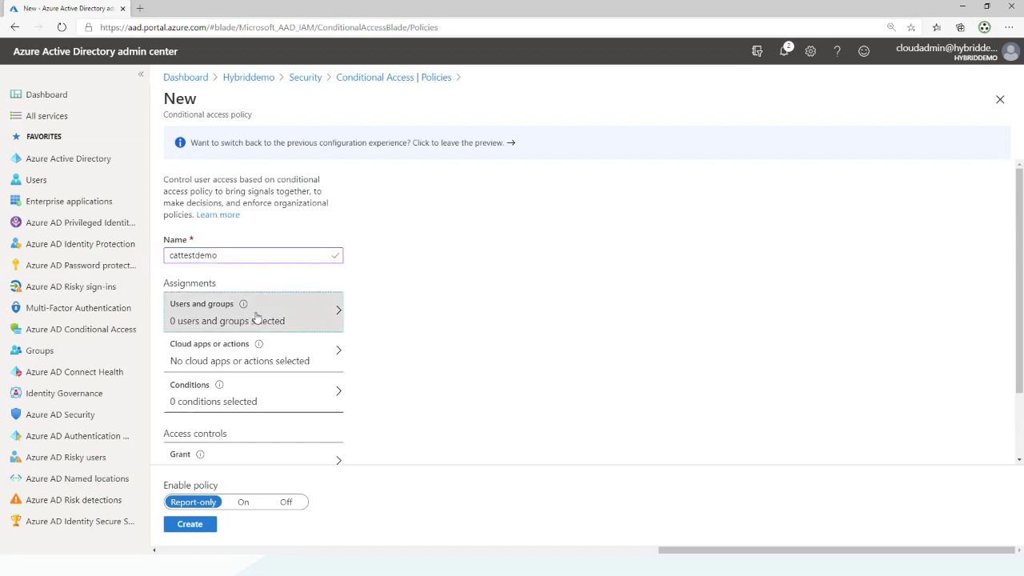
# - Assign the policy to the single test user found by searching 'cat'
pyautogui.click(254, 317)
pyautogui.click(366, 293)
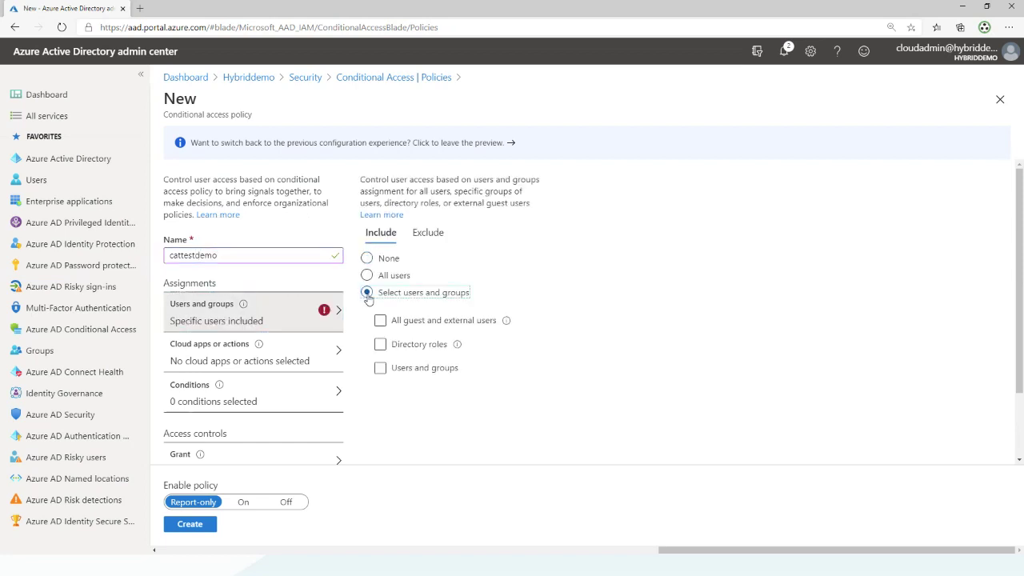
pyautogui.click(380, 367)
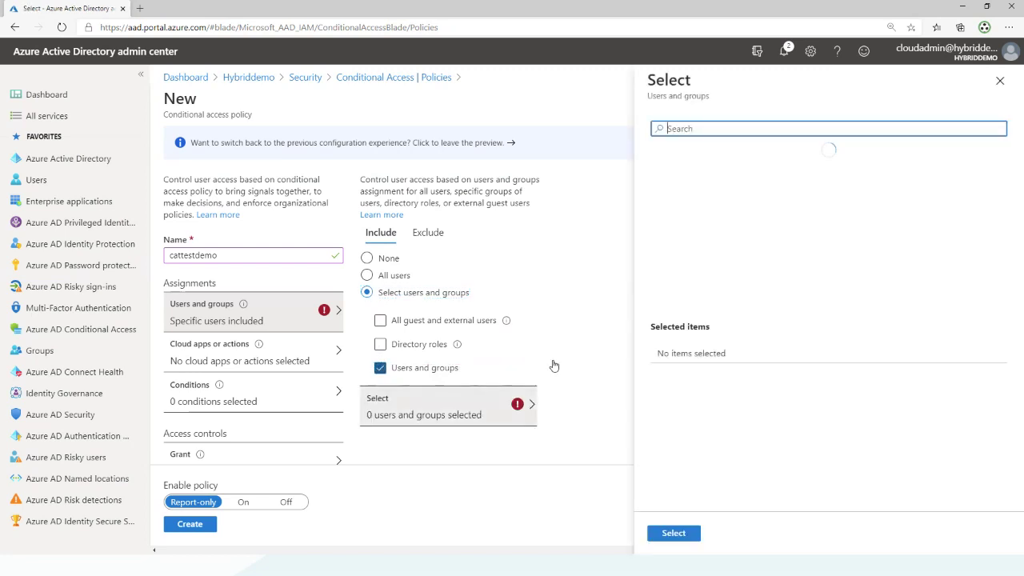
pyautogui.write('cat')
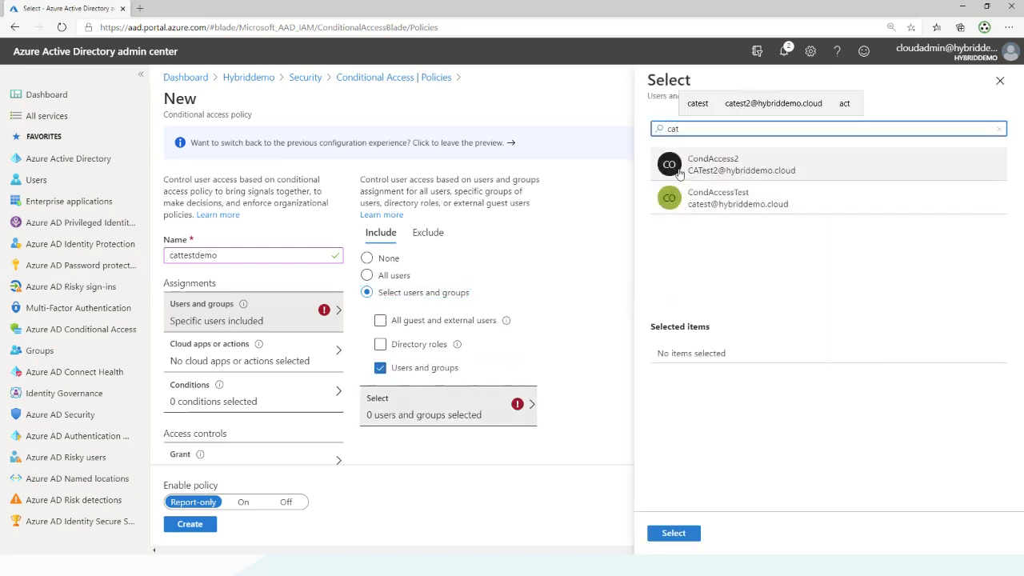
pyautogui.click(680, 168)
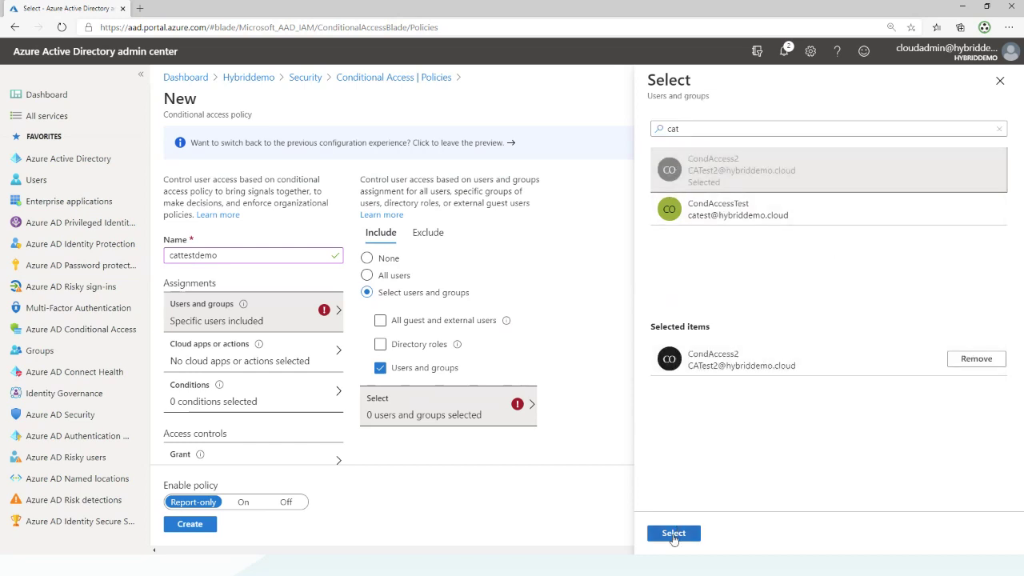
pyautogui.click(674, 534)
pyautogui.scroll(-1, 240, 348)
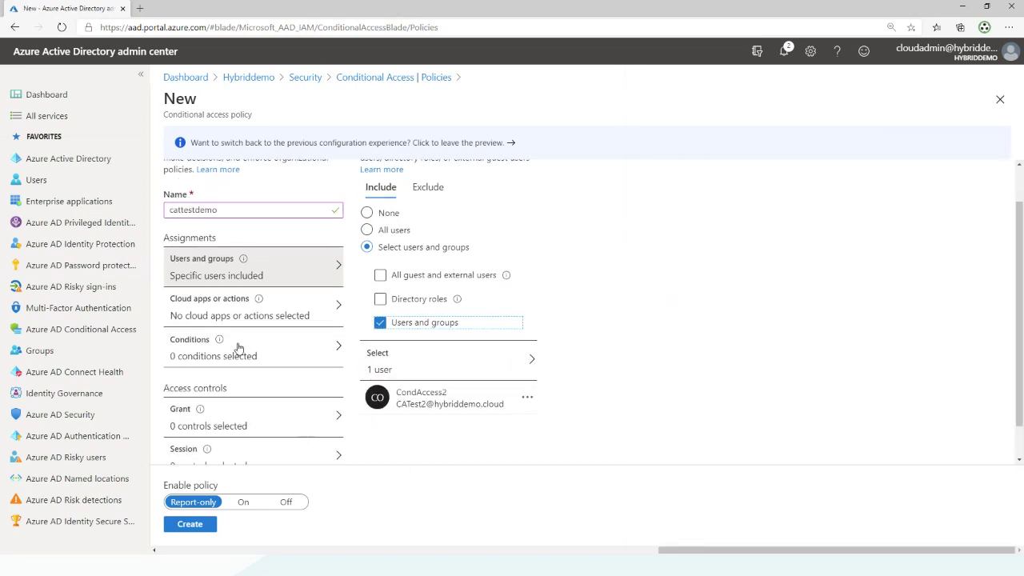
# - Apply the cattestdemo policy to all cloud apps
pyautogui.click(256, 314)
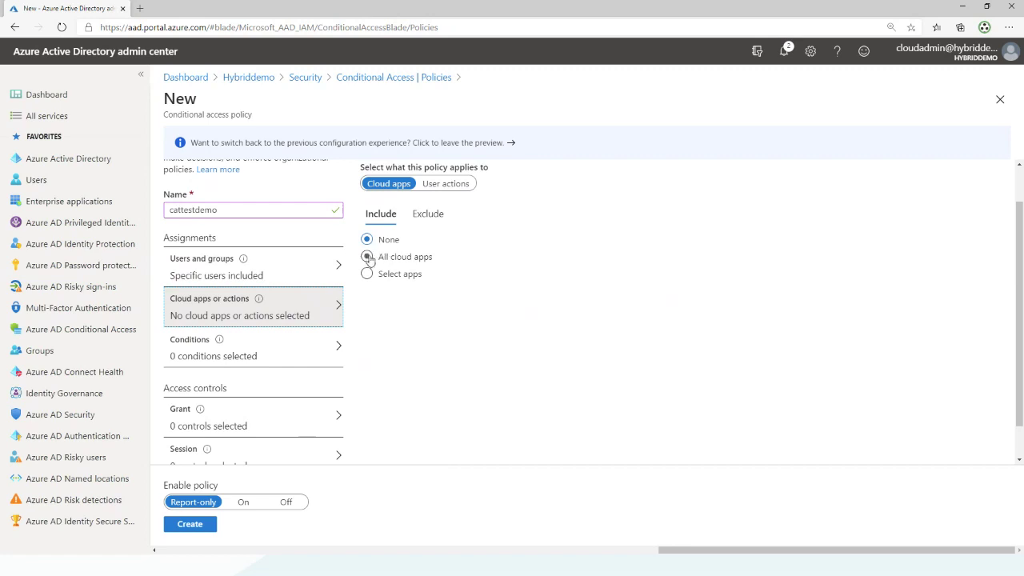
pyautogui.click(368, 256)
pyautogui.scroll(-1, 403, 376)
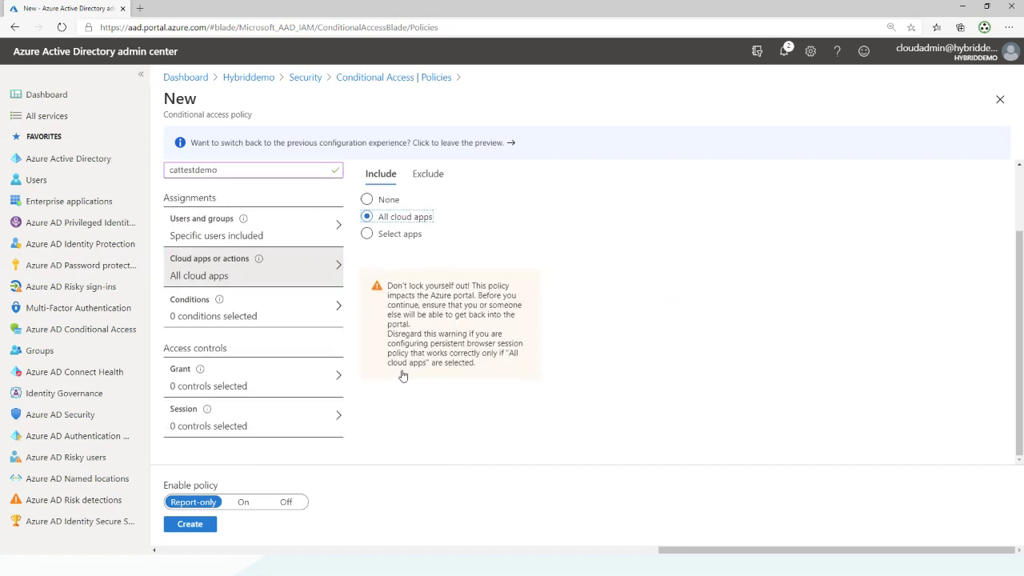
# - Leave the sign-in risk condition unconfigured after briefly trying the High risk level
pyautogui.click(200, 309)
pyautogui.scroll(1, 480, 221)
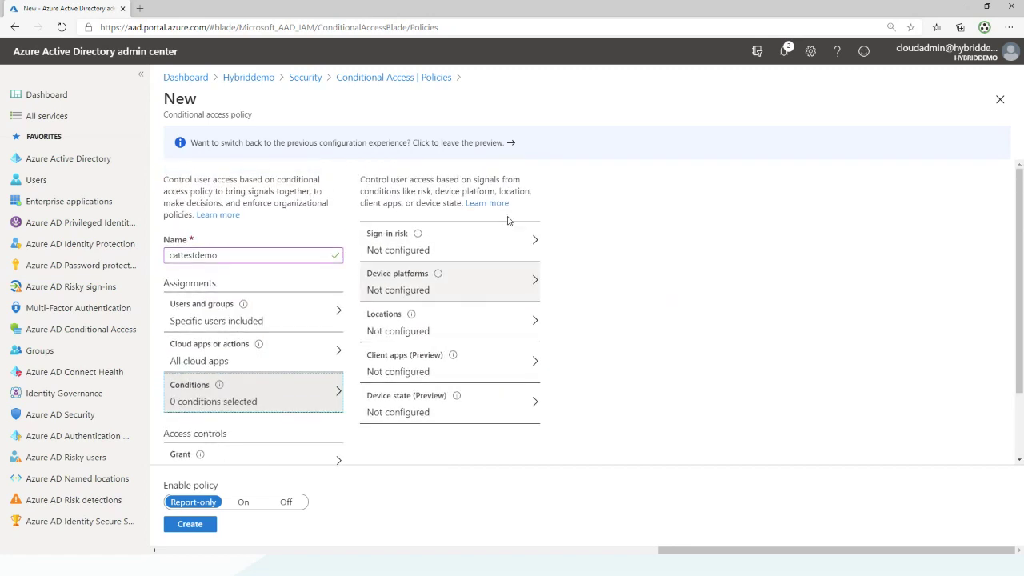
pyautogui.click(495, 236)
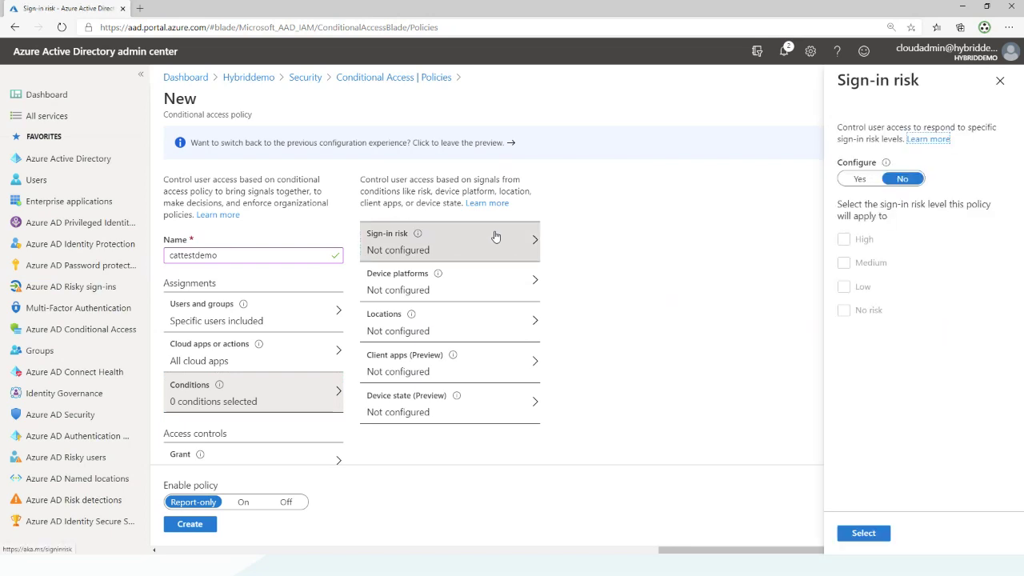
pyautogui.click(859, 178)
pyautogui.click(845, 240)
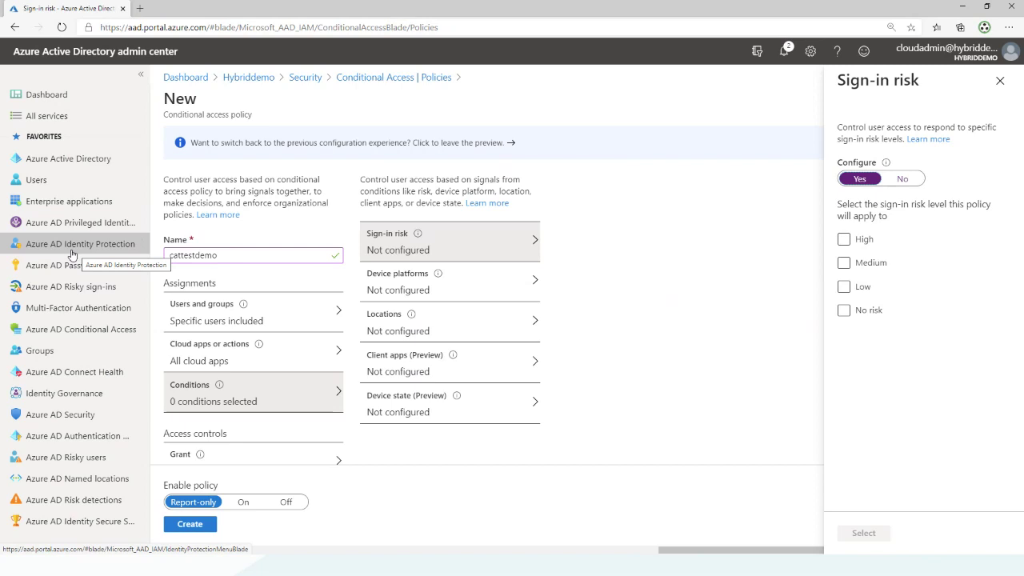
pyautogui.click(904, 180)
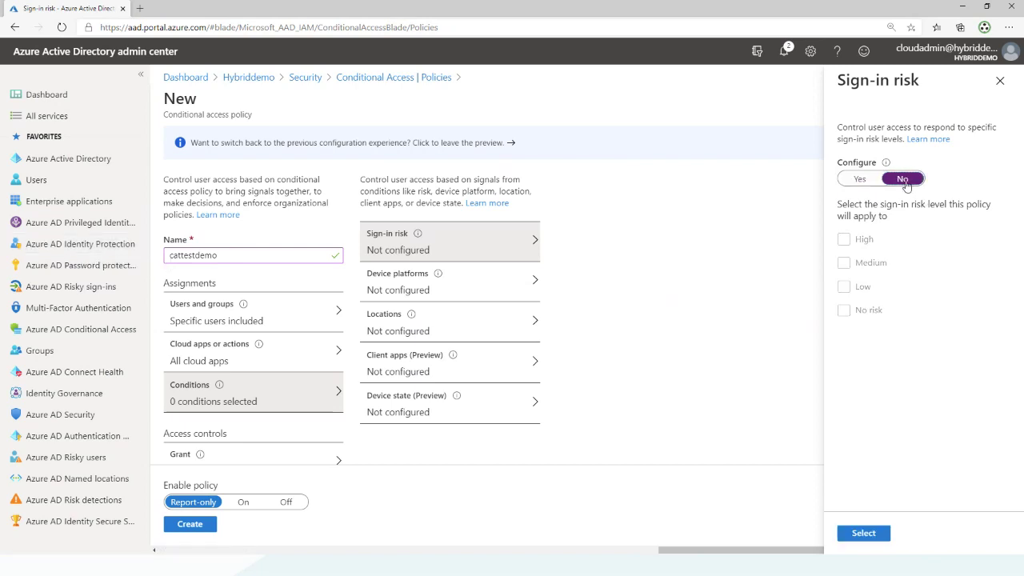
pyautogui.click(454, 286)
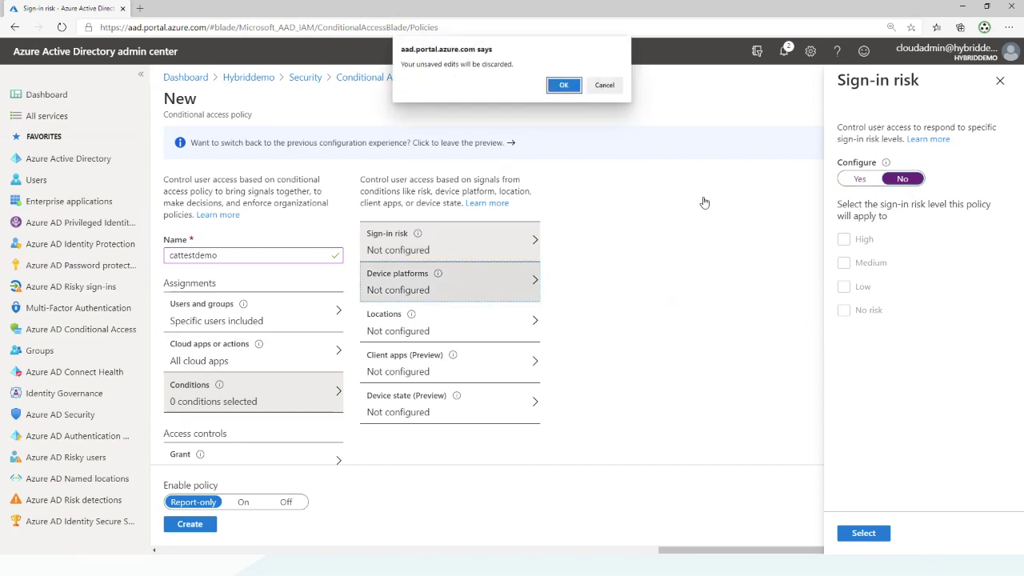
pyautogui.click(605, 85)
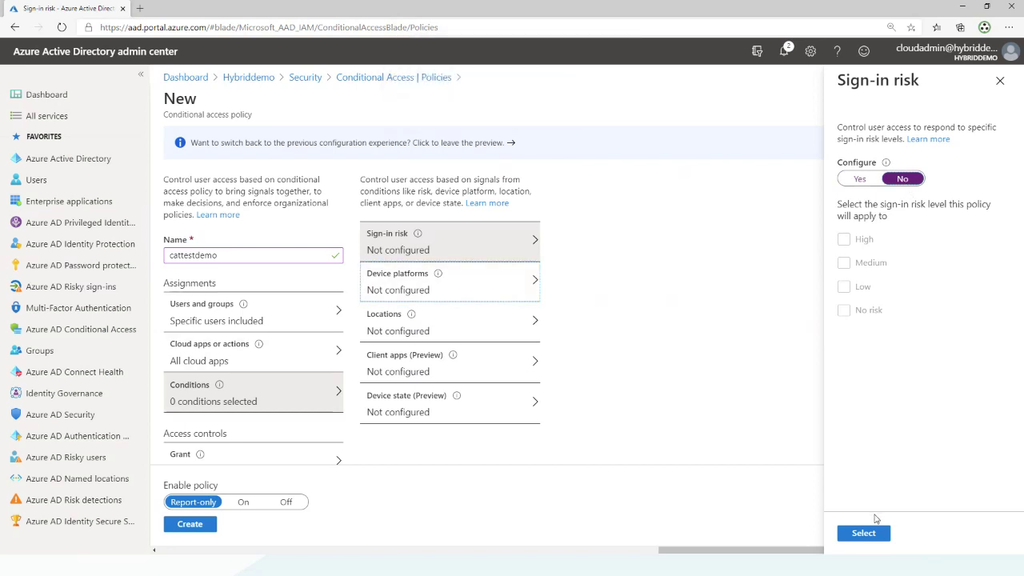
pyautogui.click(865, 533)
# - Limit the device platforms condition to Windows only
pyautogui.click(444, 297)
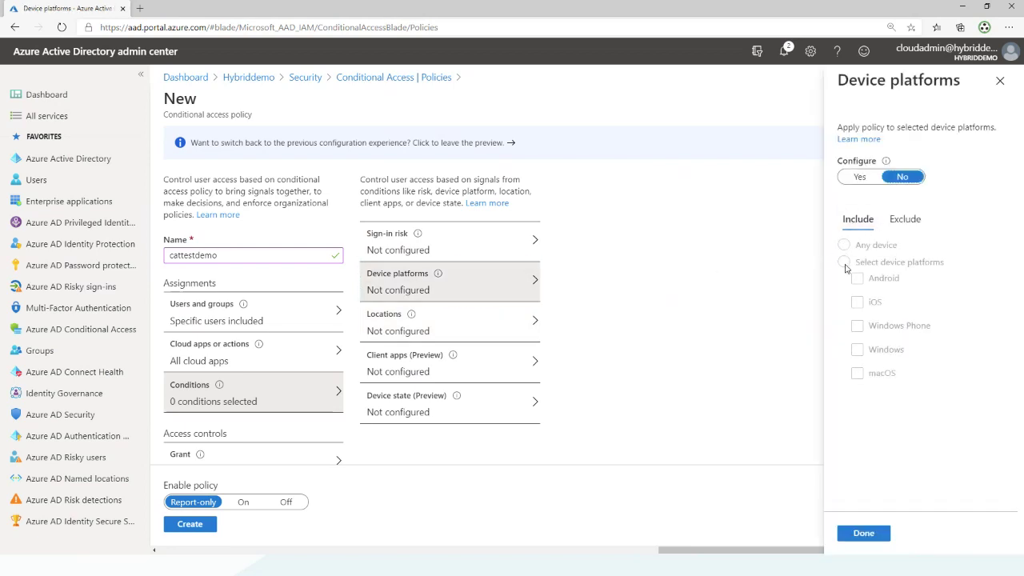
pyautogui.click(861, 178)
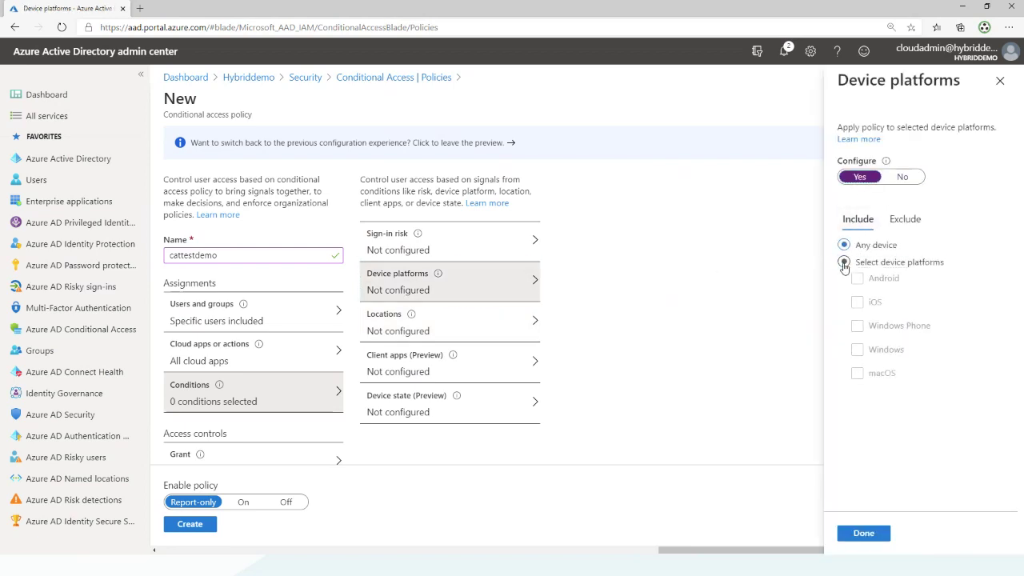
pyautogui.click(844, 262)
pyautogui.click(857, 349)
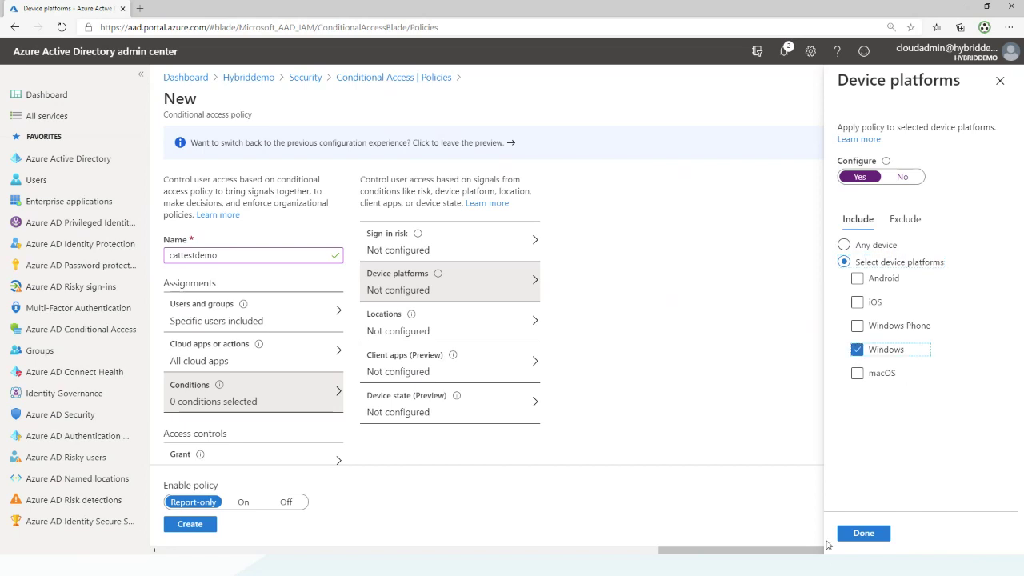
pyautogui.click(864, 533)
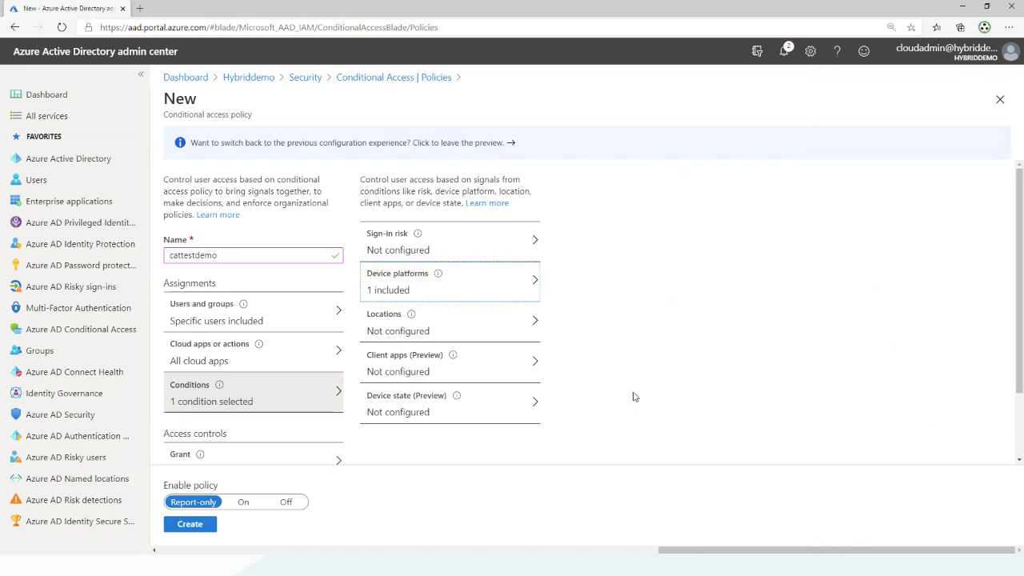
# - Turn on the client apps condition so the policy covers all client apps
pyautogui.click(466, 329)
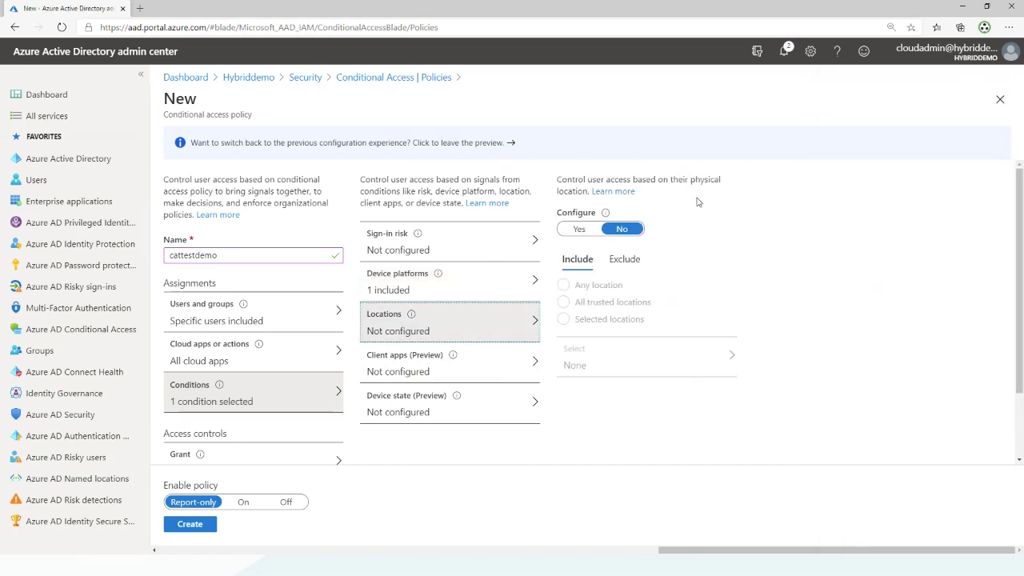
pyautogui.click(408, 376)
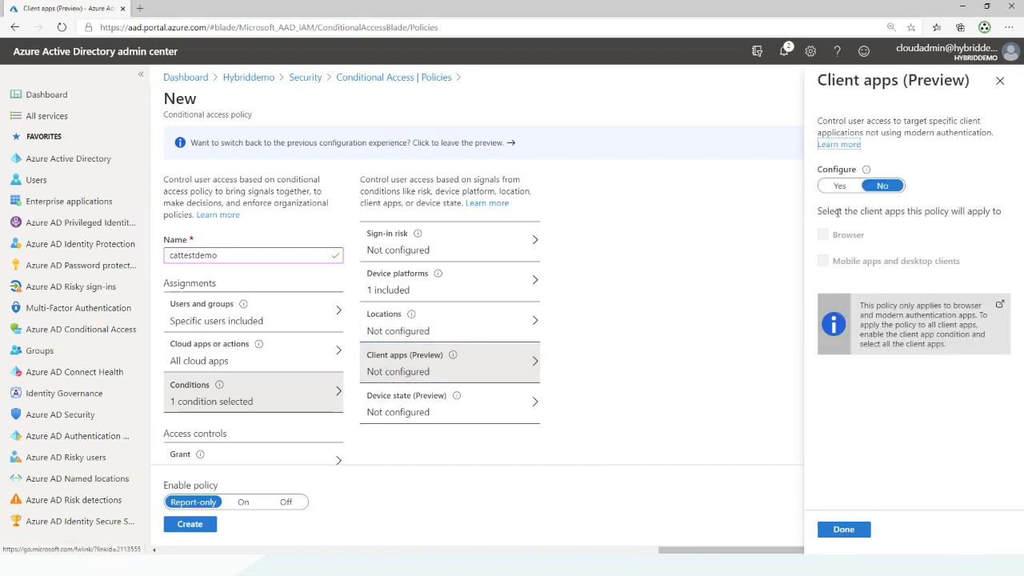
pyautogui.click(839, 186)
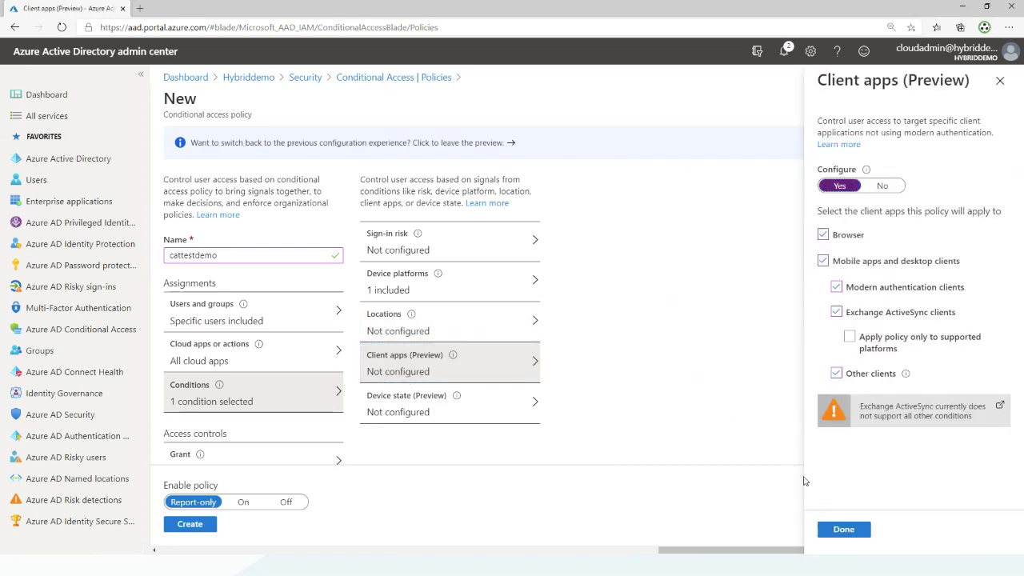
pyautogui.click(843, 529)
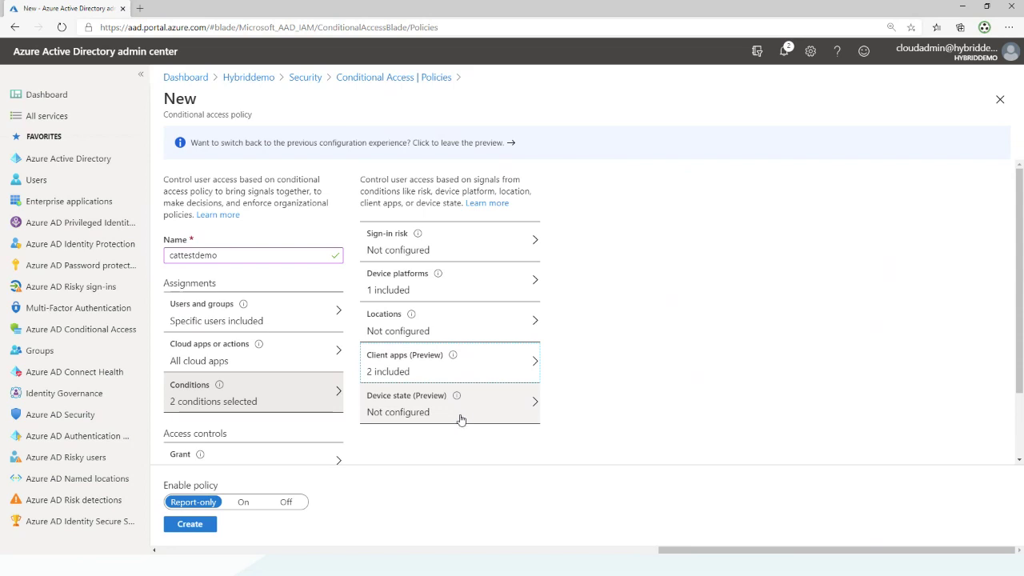
pyautogui.scroll(-2, 320, 444)
# - Require multi-factor authentication and acceptance of the HybridDemo Terms to grant access
pyautogui.click(219, 377)
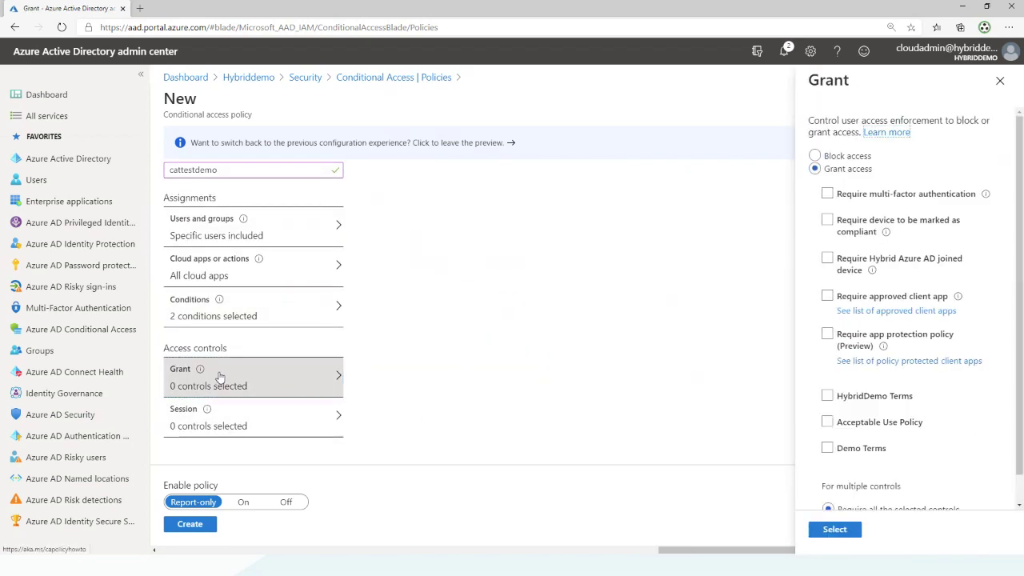
pyautogui.click(827, 194)
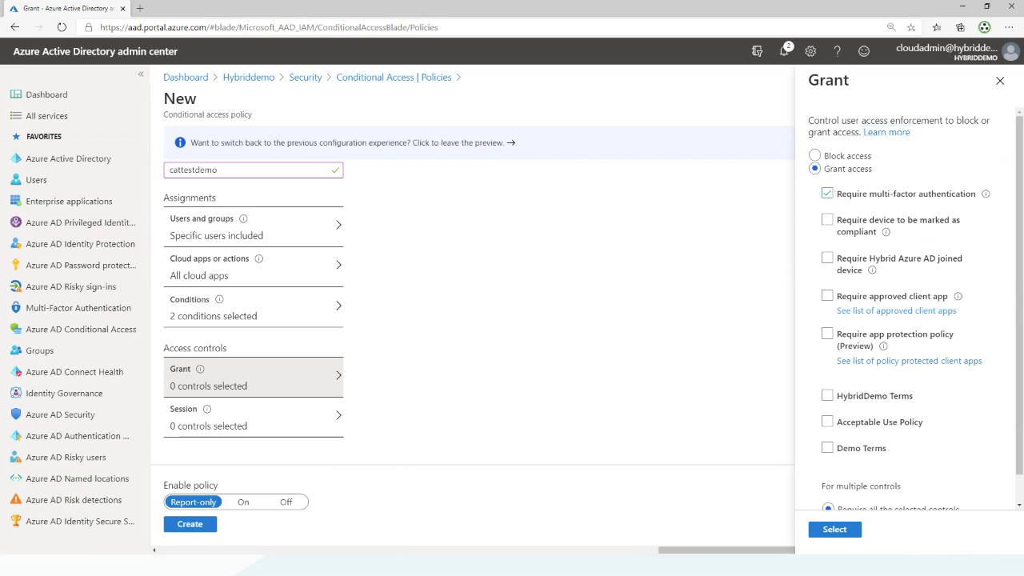
pyautogui.scroll(-1, 824, 445)
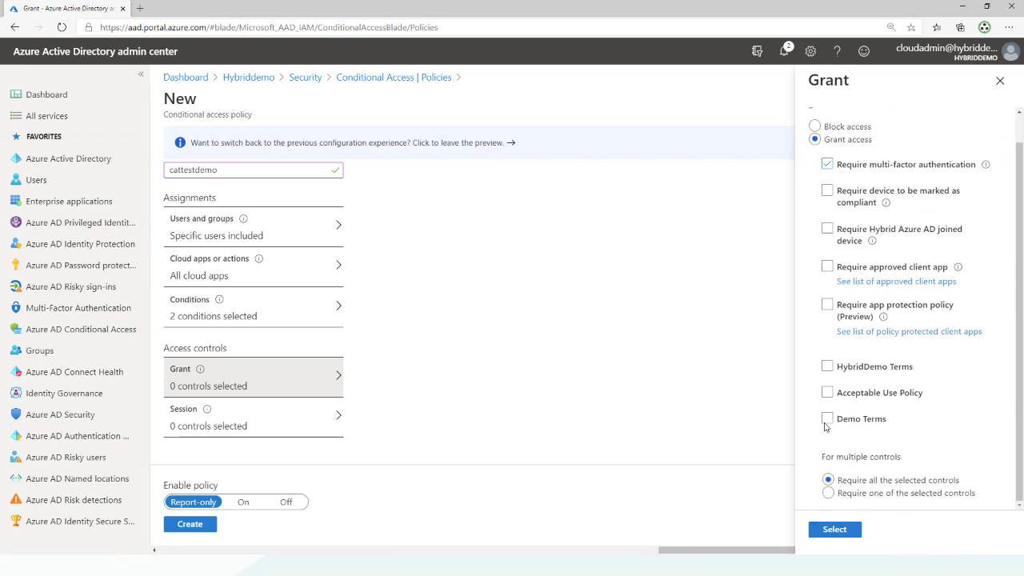
pyautogui.click(830, 368)
# - Confirm the grant controls, switch cattestdemo from report-only to On, and create the policy
pyautogui.click(836, 531)
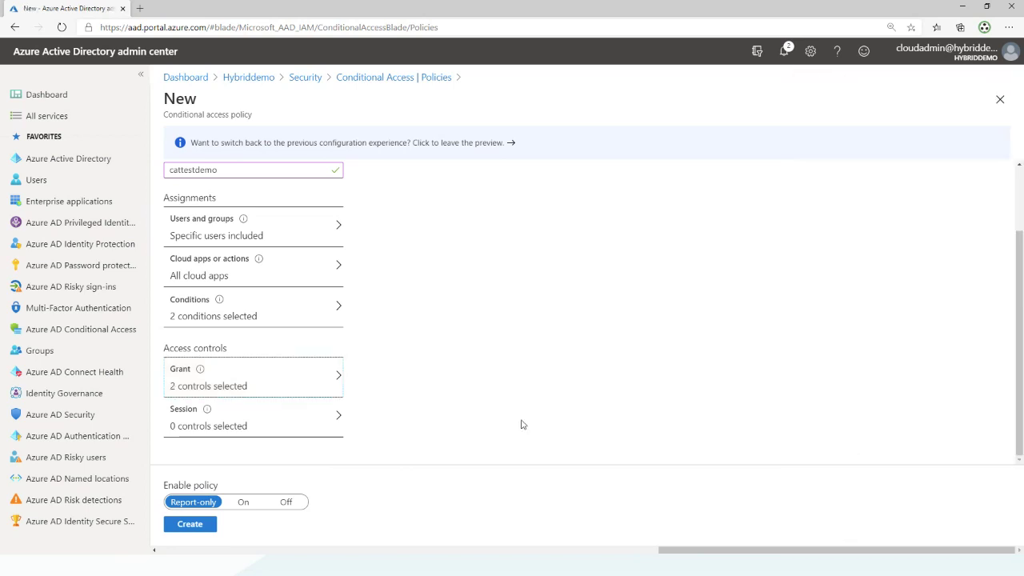
pyautogui.click(243, 502)
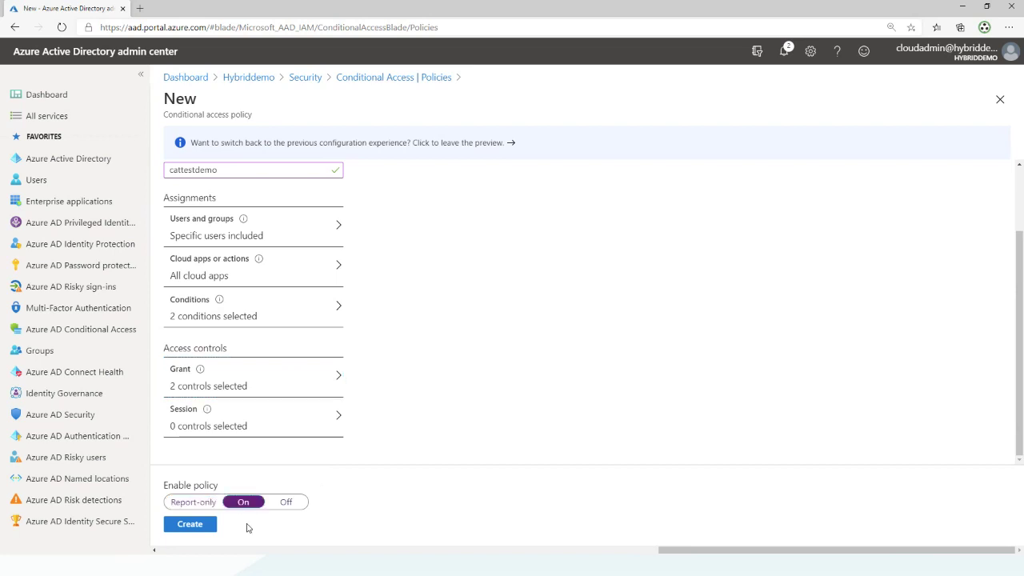
pyautogui.click(200, 525)
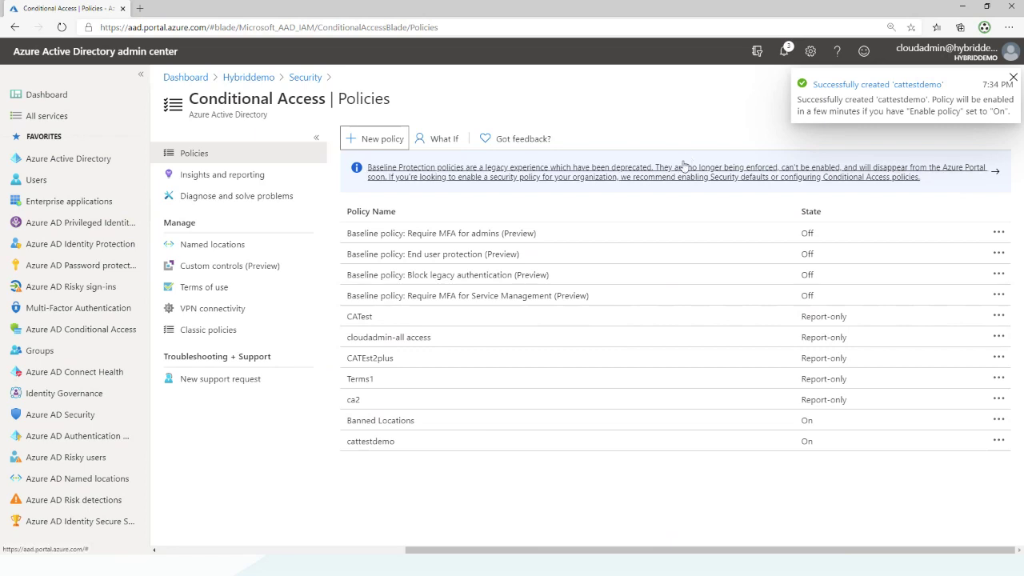
# - Run What If for the conditional access test user found by 'cat', confirming cattestdemo applies, then discard it
pyautogui.click(440, 139)
pyautogui.click(244, 222)
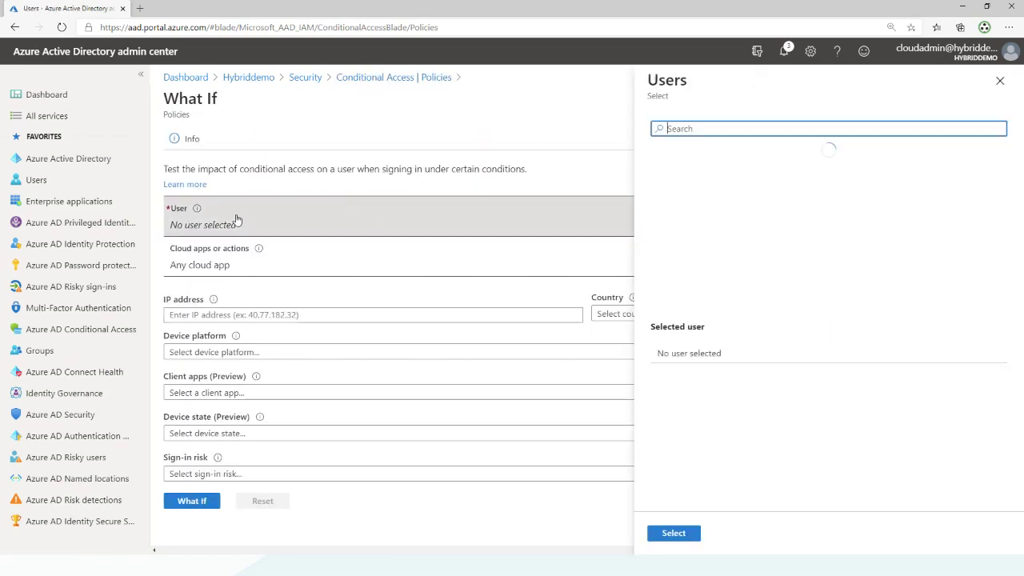
pyautogui.write('ca')
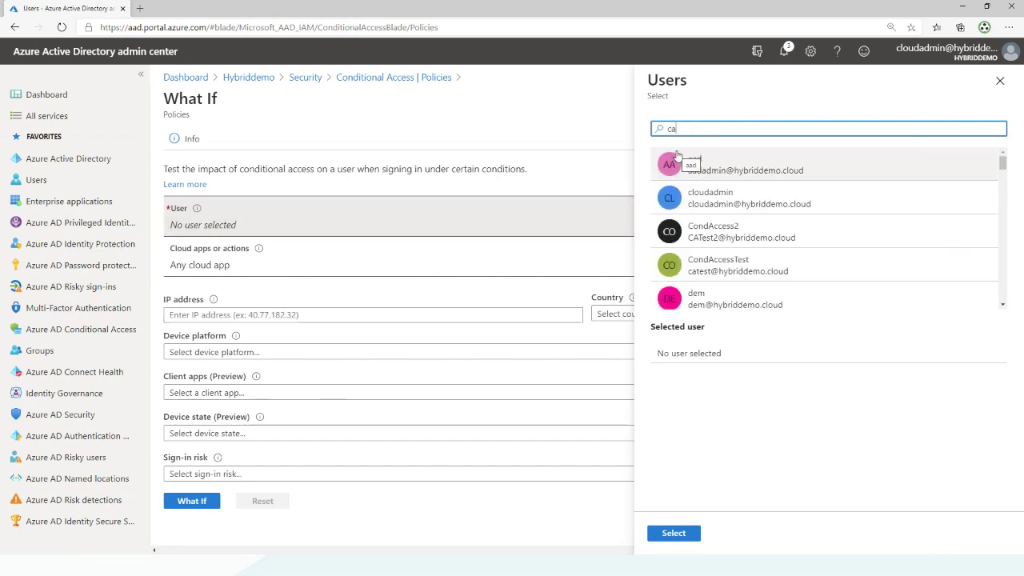
pyautogui.write('t')
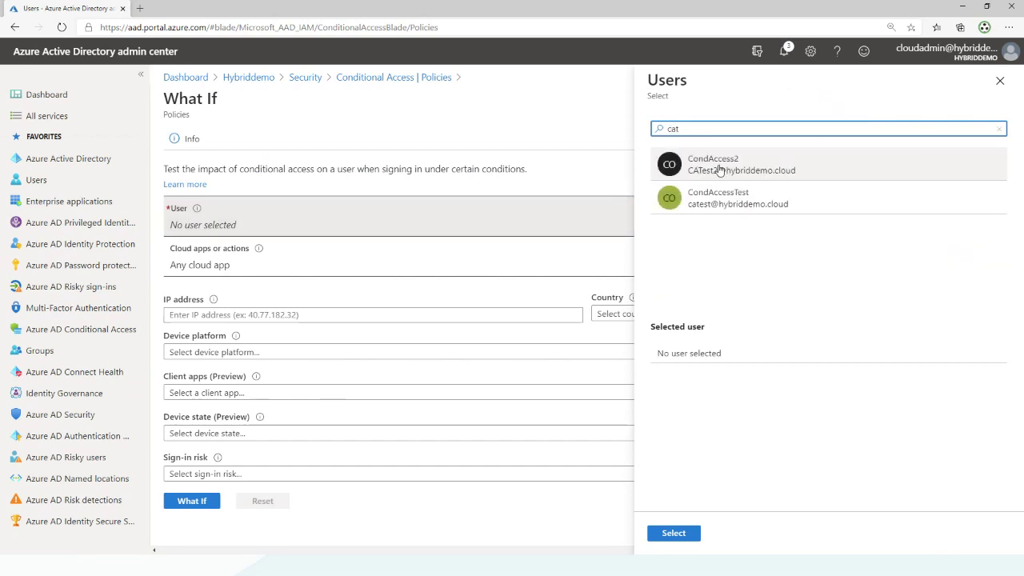
pyautogui.click(724, 170)
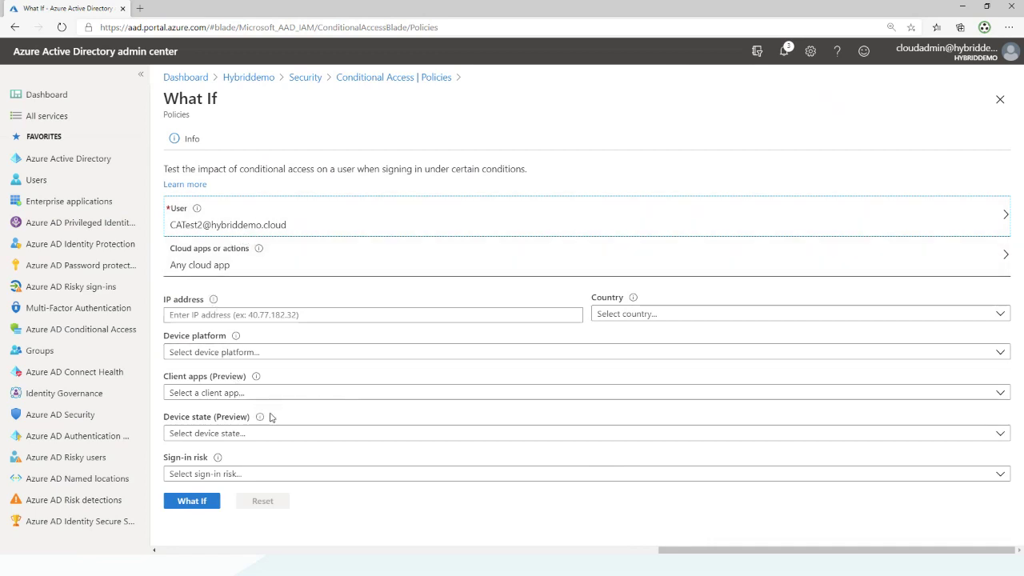
pyautogui.click(198, 504)
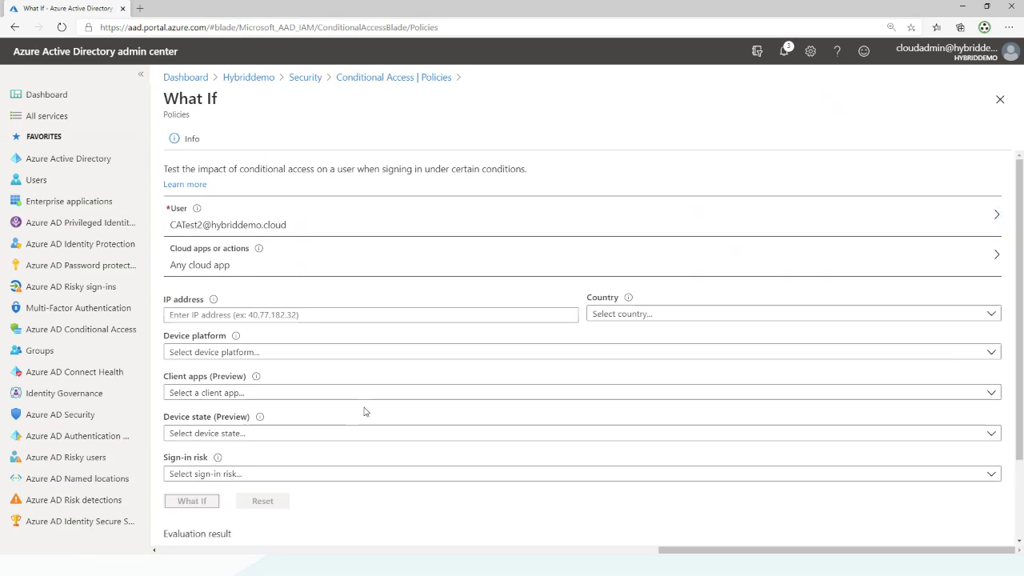
pyautogui.scroll(-2, 364, 412)
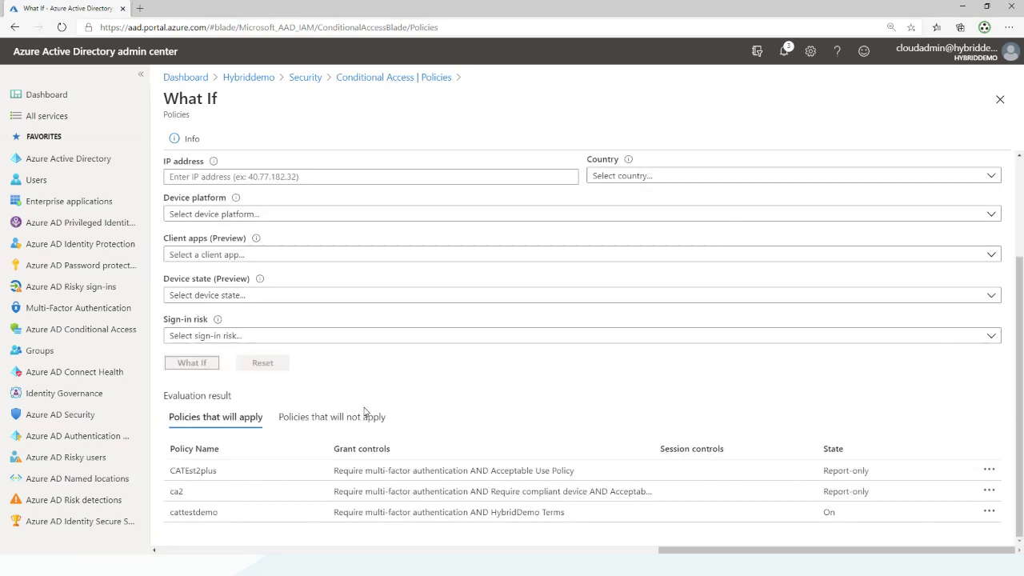
pyautogui.scroll(-1, 348, 500)
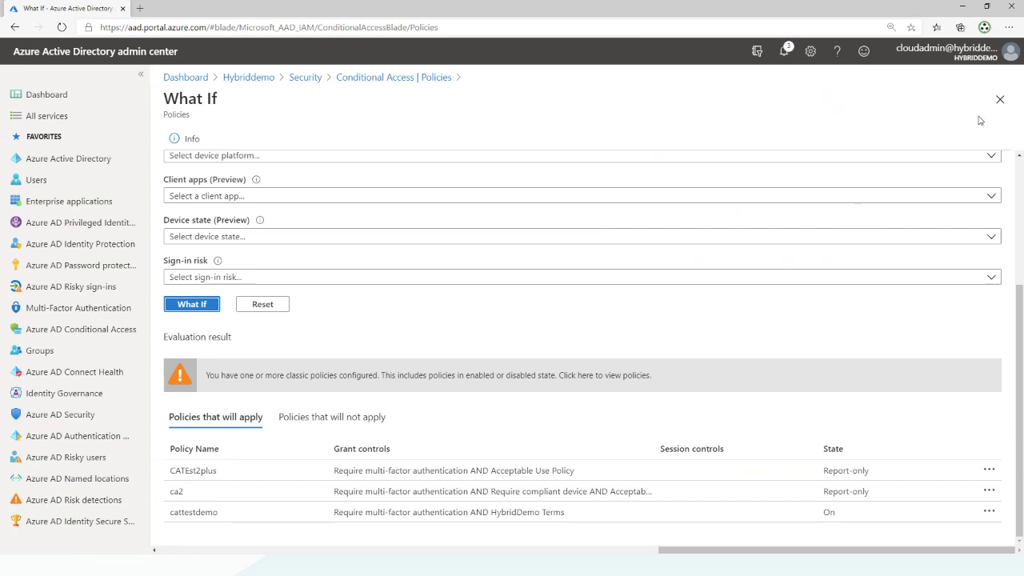
pyautogui.click(1000, 99)
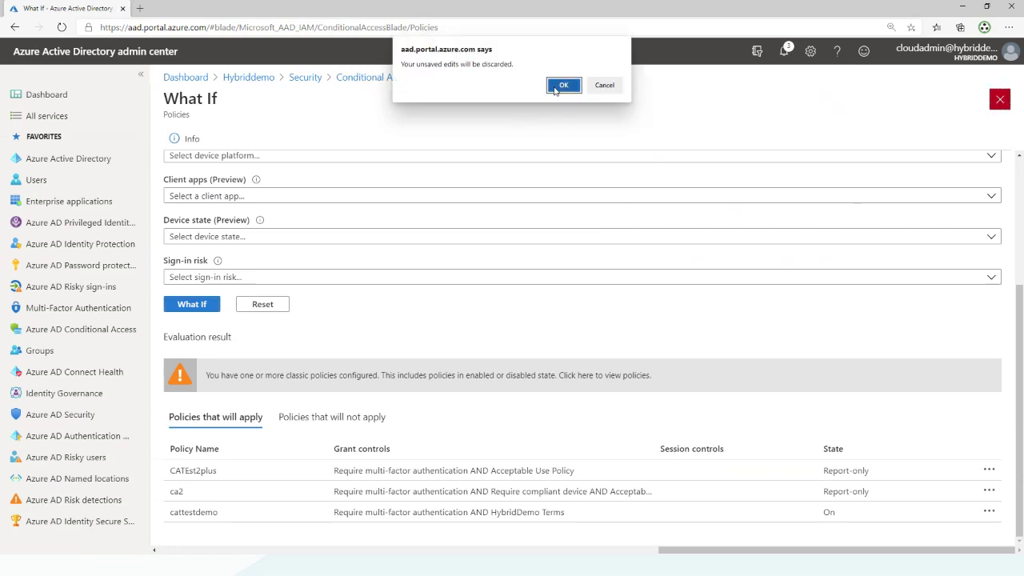
pyautogui.click(564, 85)
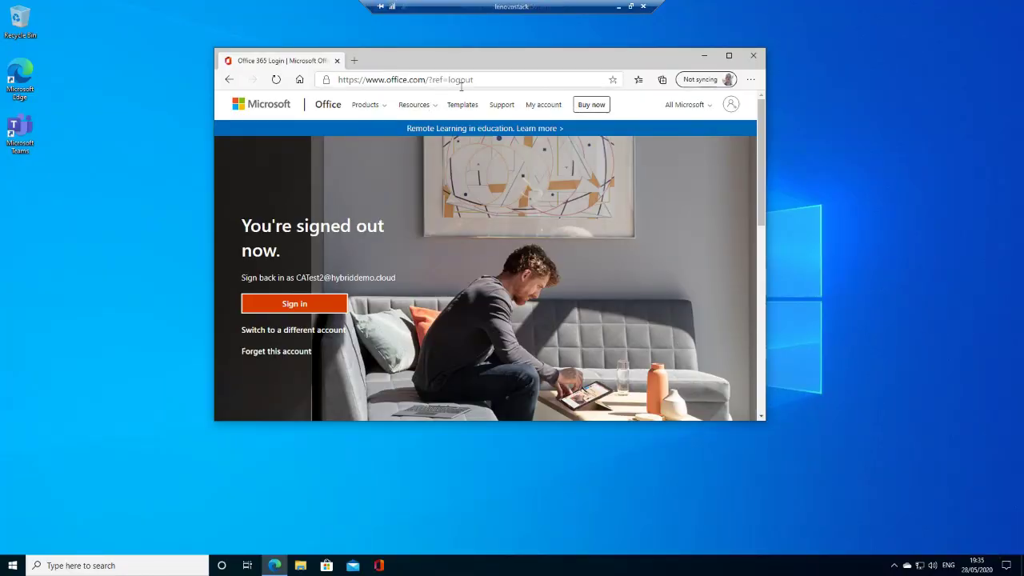
# - Sign the test user into Office with their password, reach the device-registration block, and leave the remote session
pyautogui.click(312, 302)
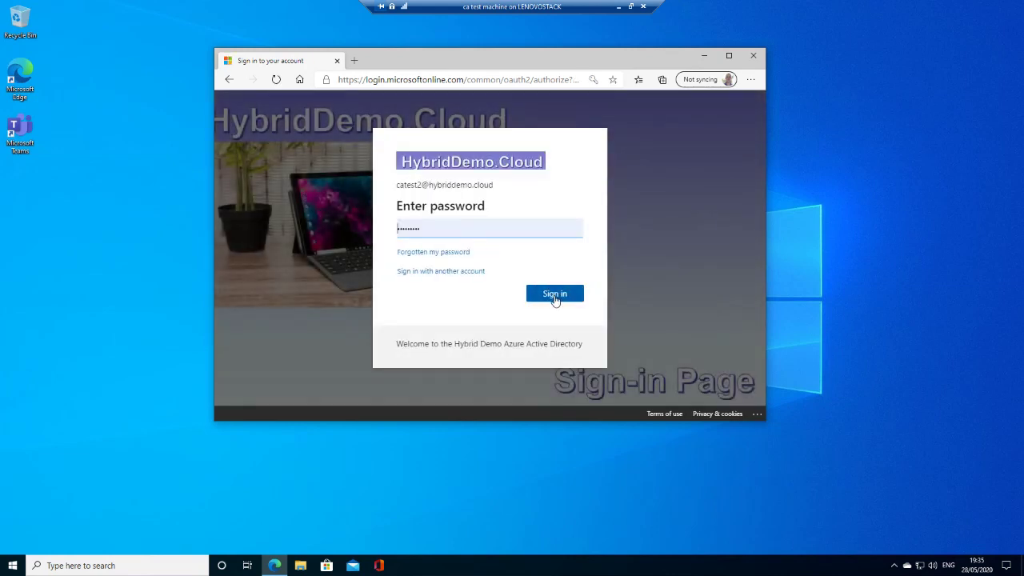
pyautogui.click(555, 295)
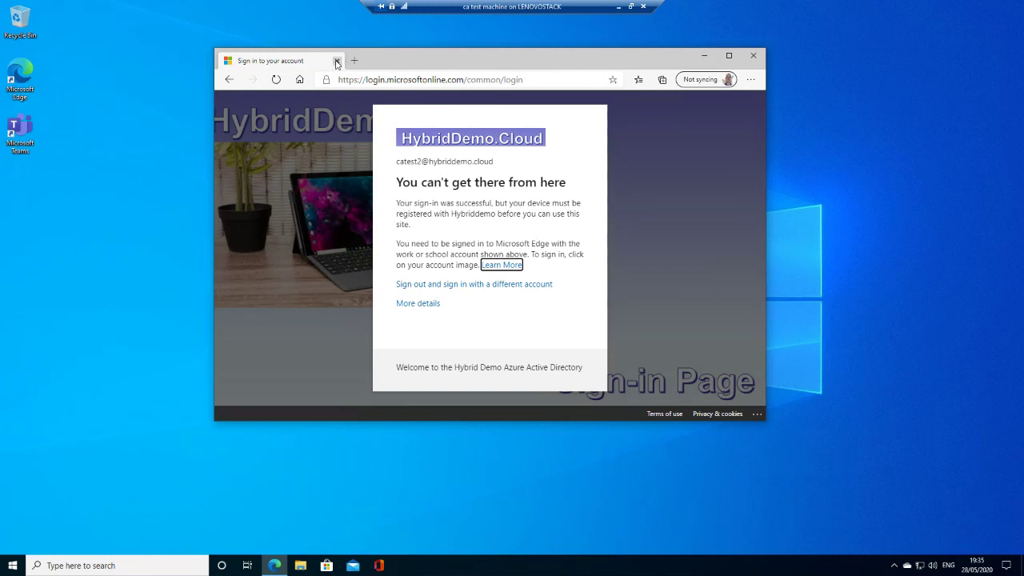
pyautogui.moveTo(571, 6)
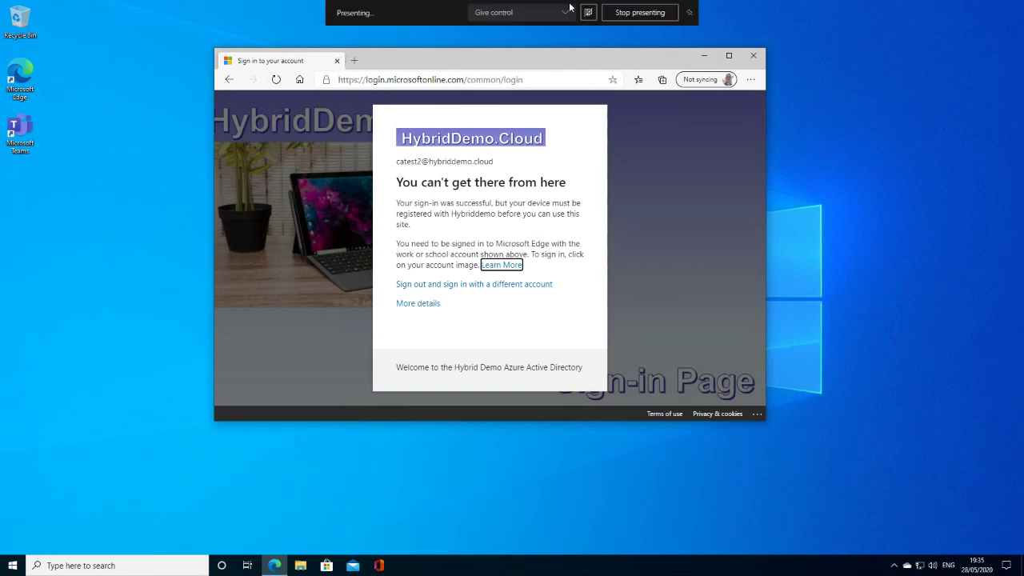
pyautogui.click(605, 25)
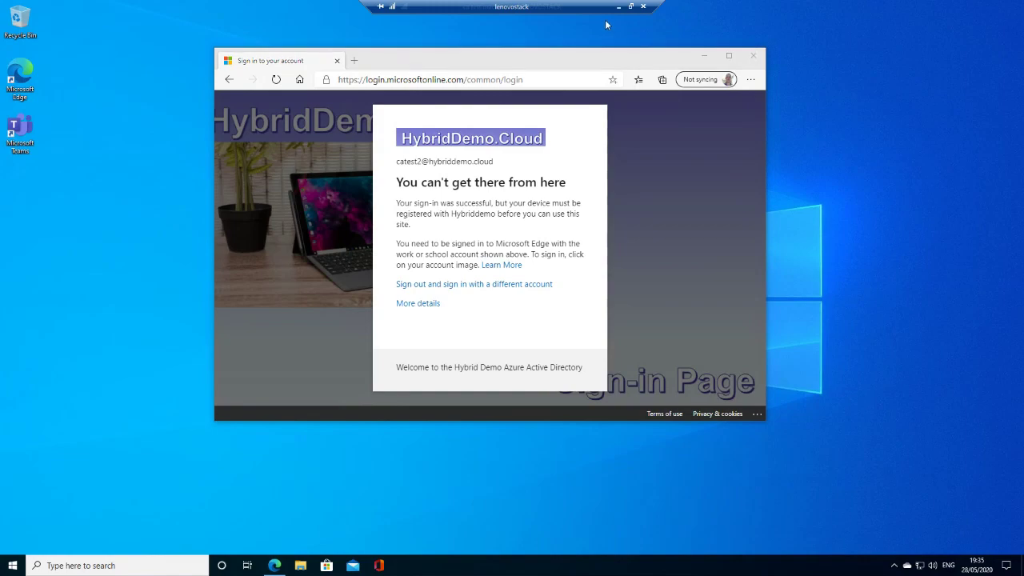
pyautogui.click(620, 8)
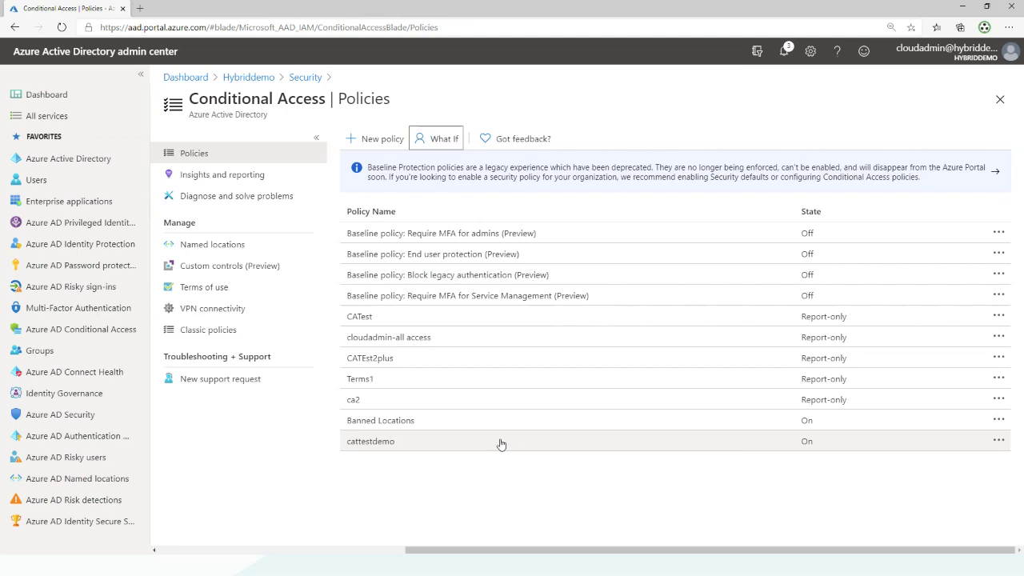
# - Navigate via the Hybriddemo breadcrumb and Conditional Access to the Terms of use page
pyautogui.click(360, 442)
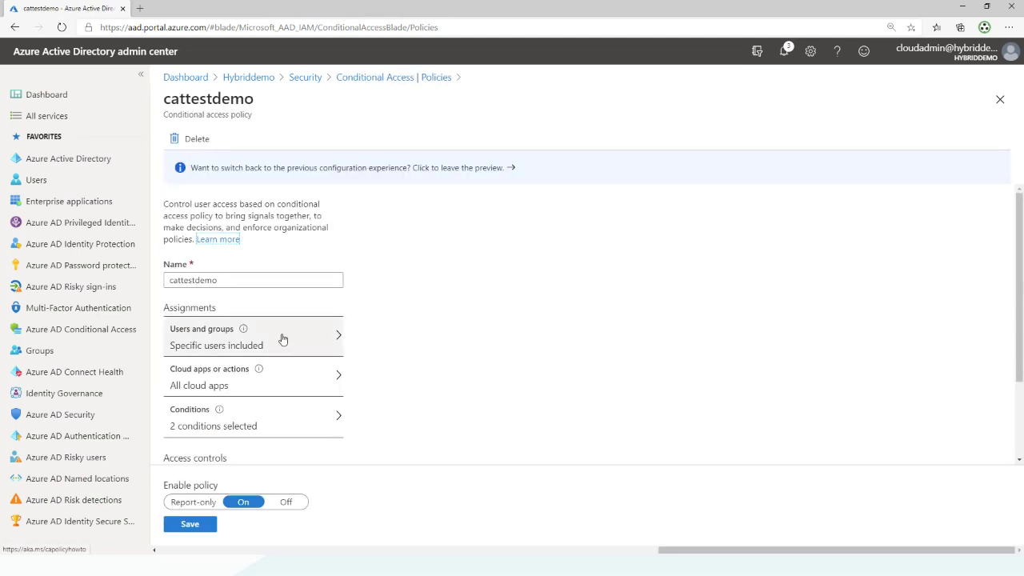
pyautogui.click(244, 78)
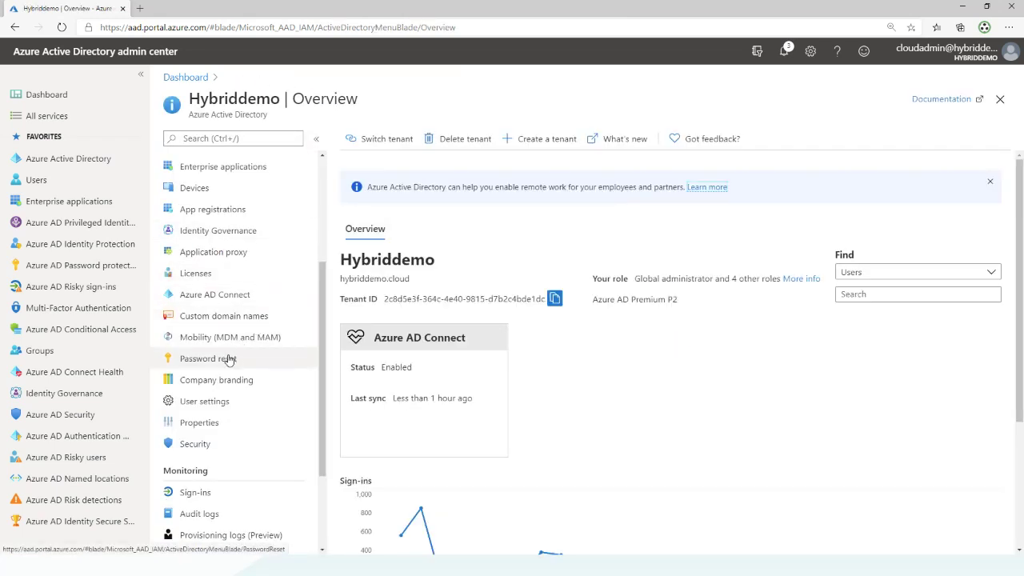
pyautogui.click(48, 331)
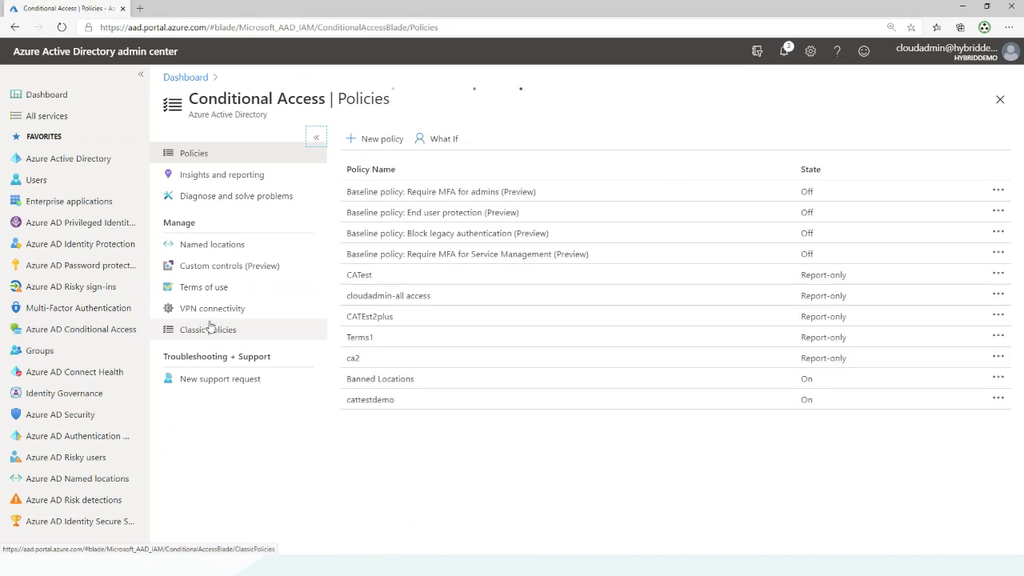
pyautogui.click(210, 290)
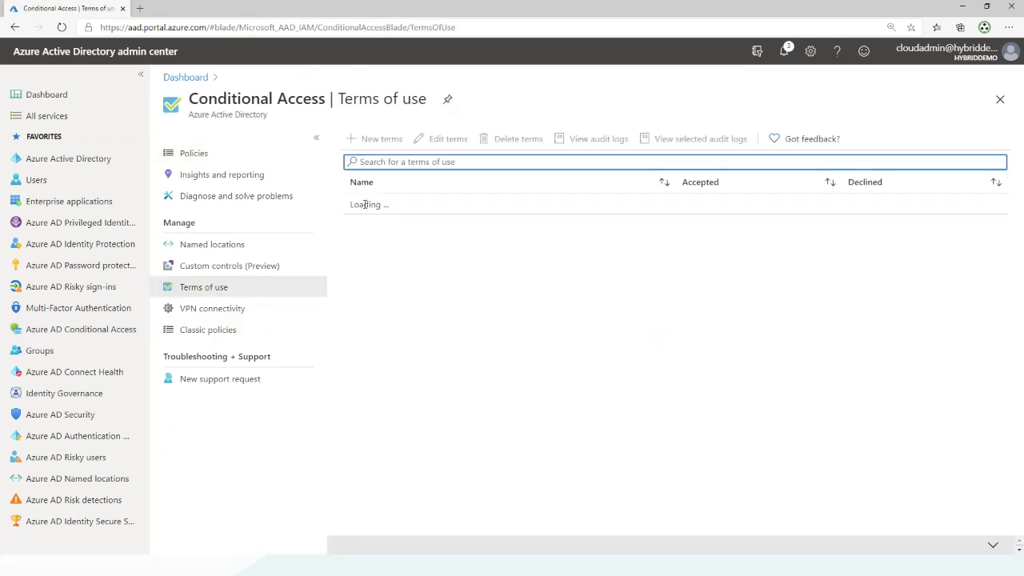
# - Start new terms of use with Name and Display name both 'new terms'
pyautogui.click(377, 140)
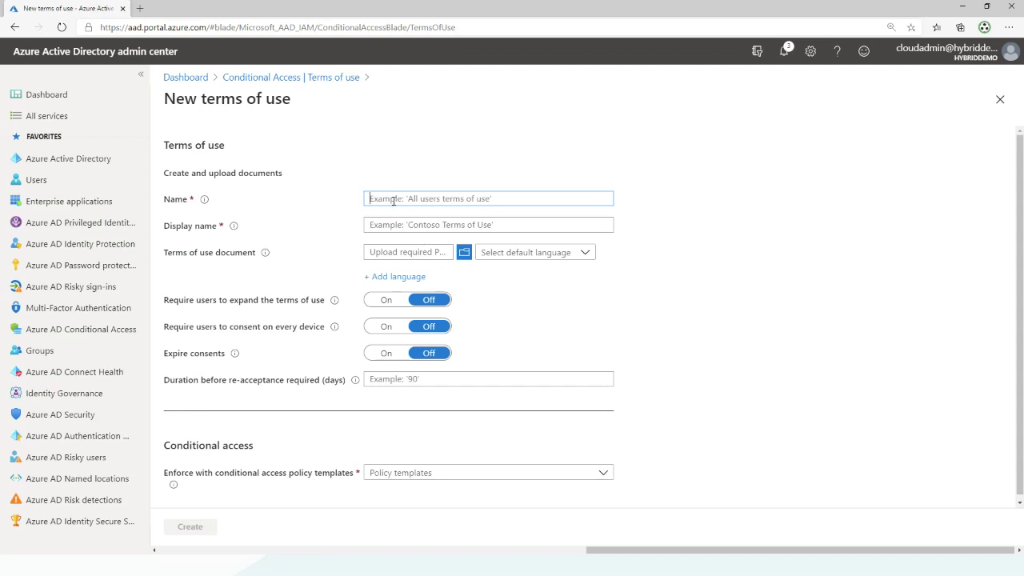
pyautogui.write('new terms')
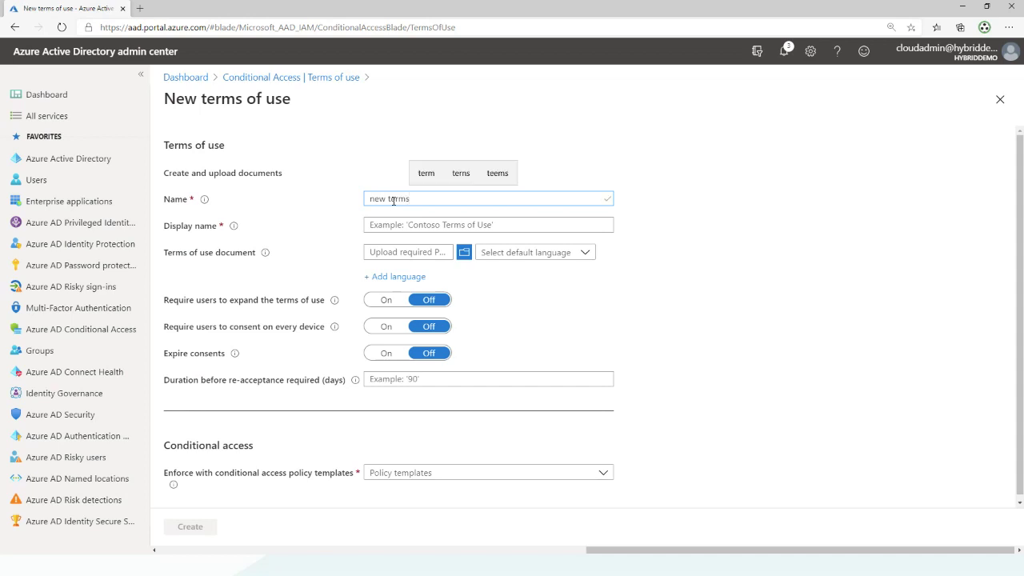
pyautogui.click(389, 227)
pyautogui.write('new te')
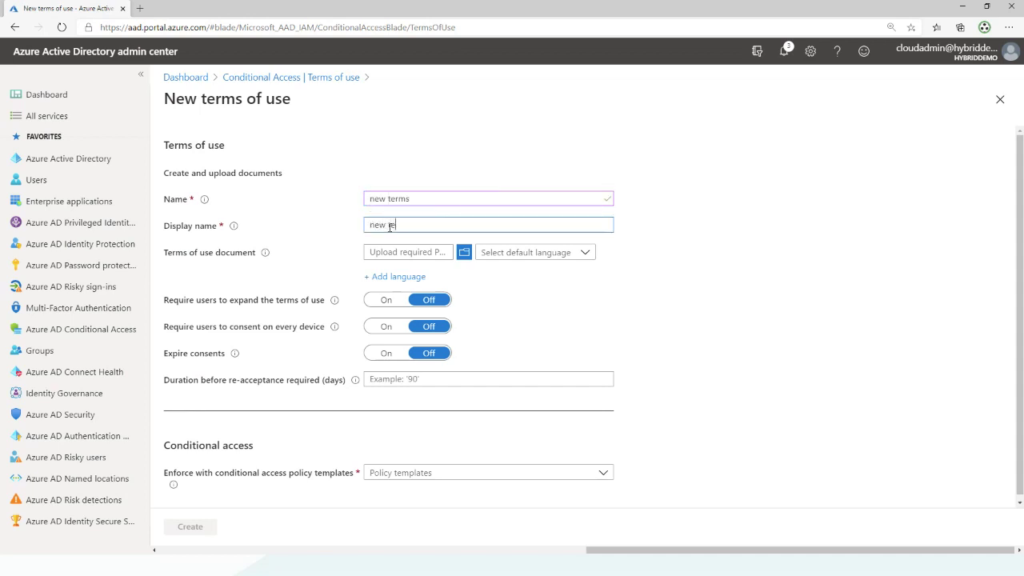
pyautogui.write('rms')
pyautogui.press('Tab')
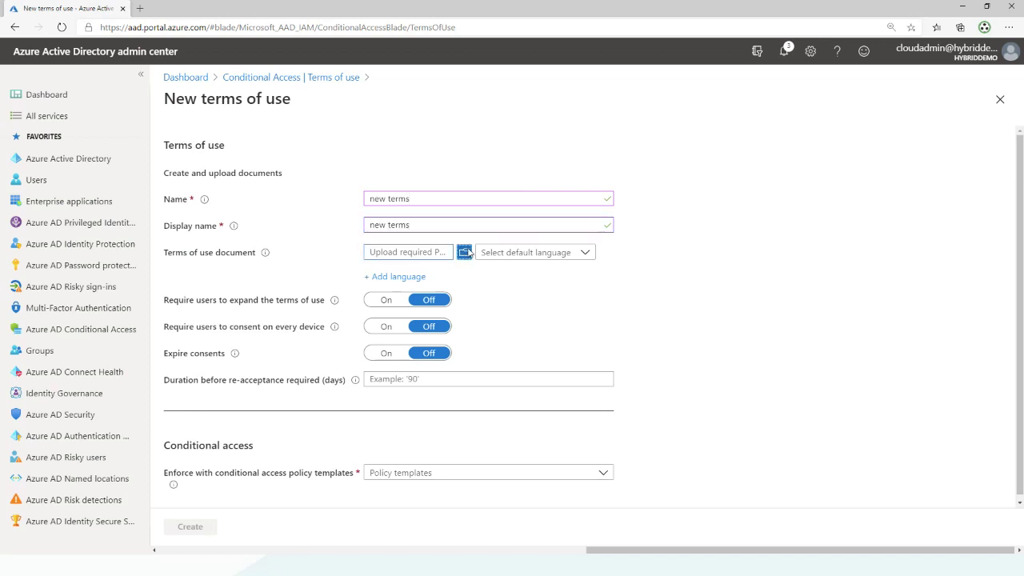
# - Upload terms.pdf from Boot (F:)\terms as the terms of use document
pyautogui.click(464, 253)
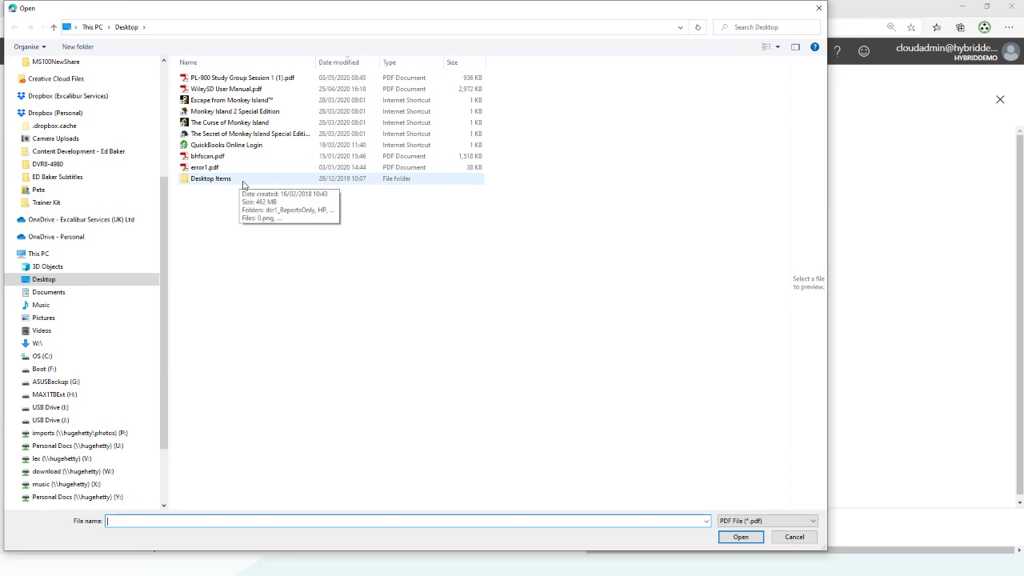
pyautogui.click(41, 370)
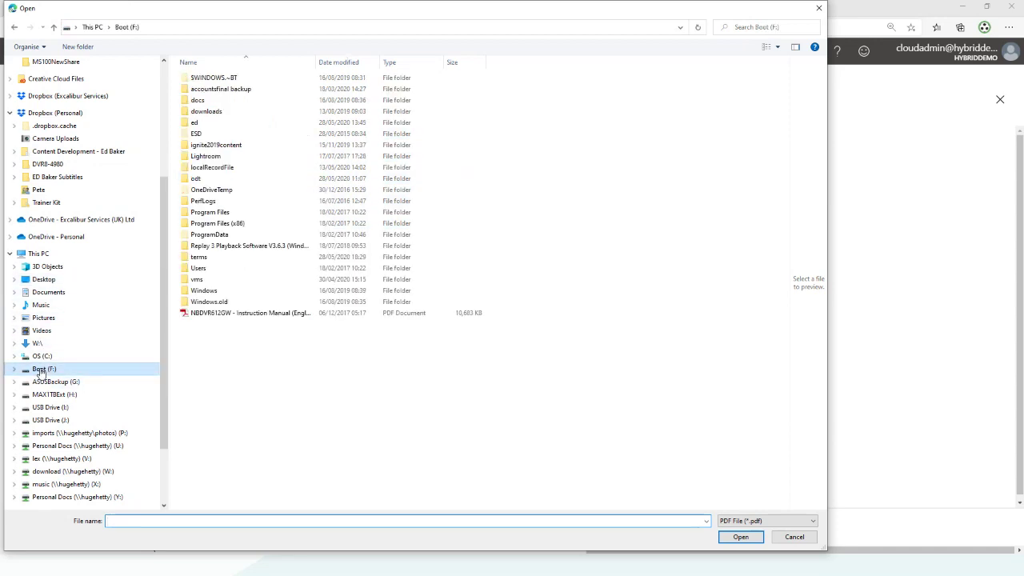
pyautogui.doubleClick(199, 258)
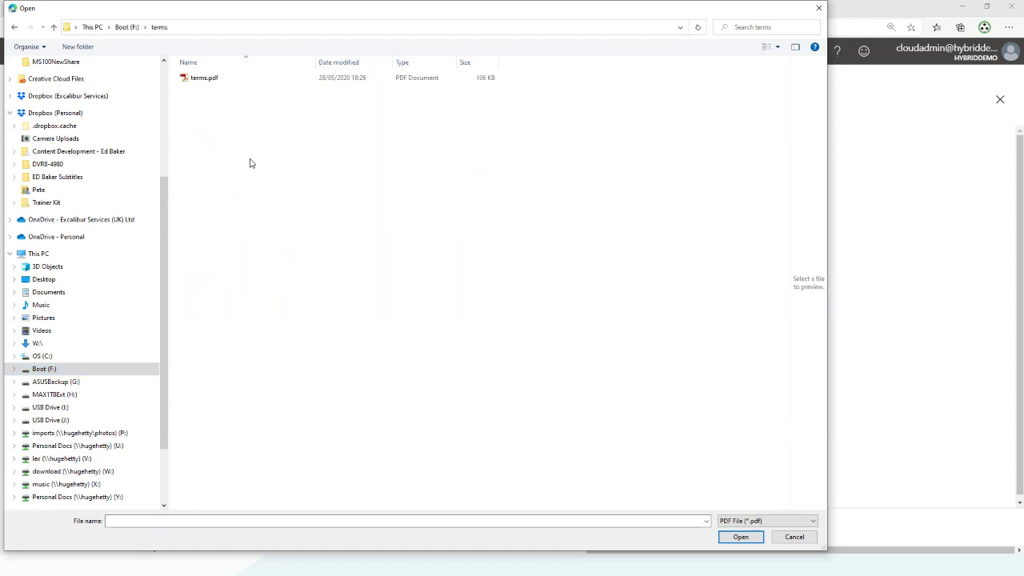
pyautogui.click(201, 79)
pyautogui.doubleClick(202, 78)
# - Set the default language to English (United Kingdom) and require users to expand the terms
pyautogui.click(549, 252)
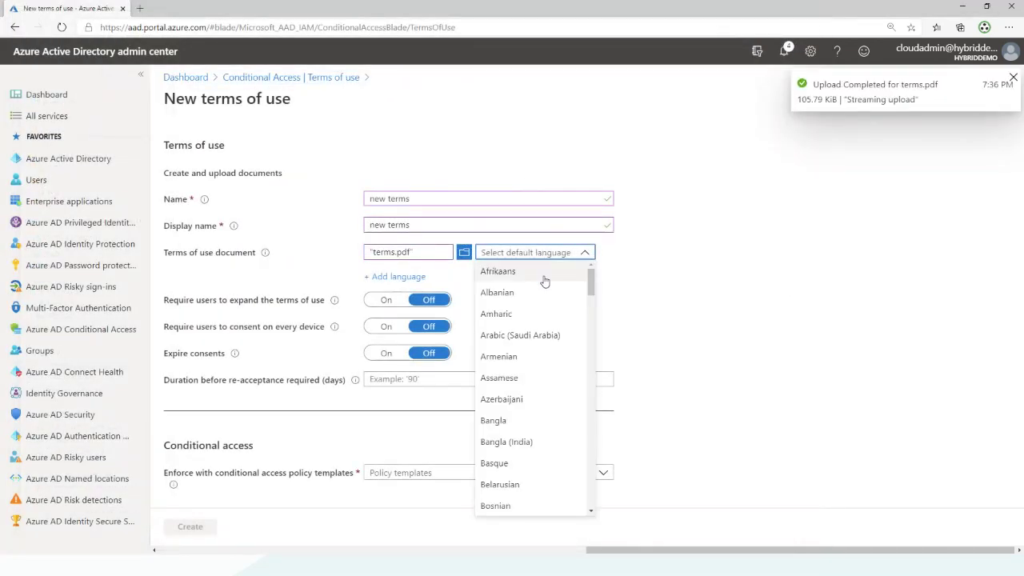
pyautogui.scroll(-8, 534, 384)
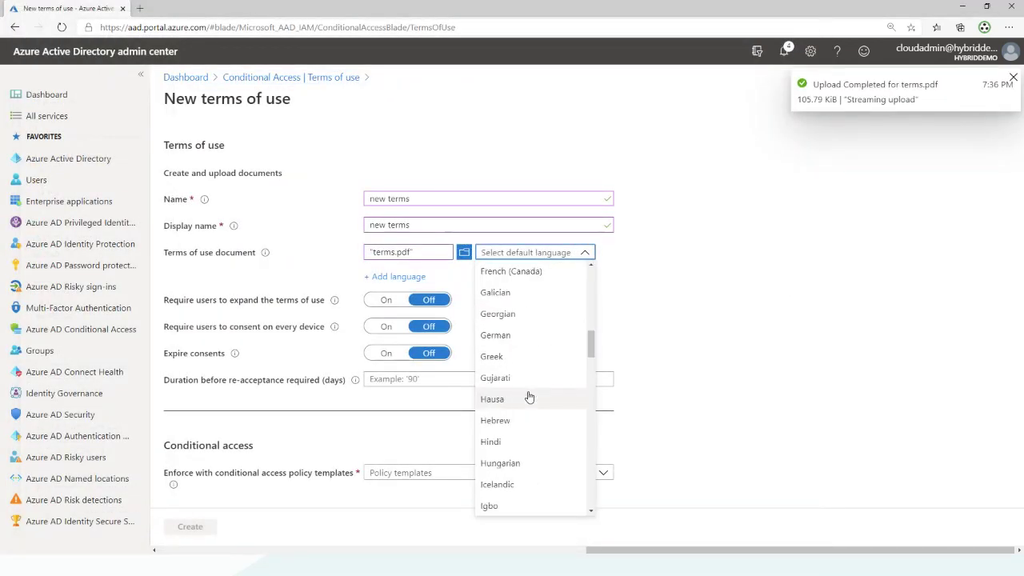
pyautogui.scroll(1, 529, 398)
pyautogui.scroll(1, 527, 396)
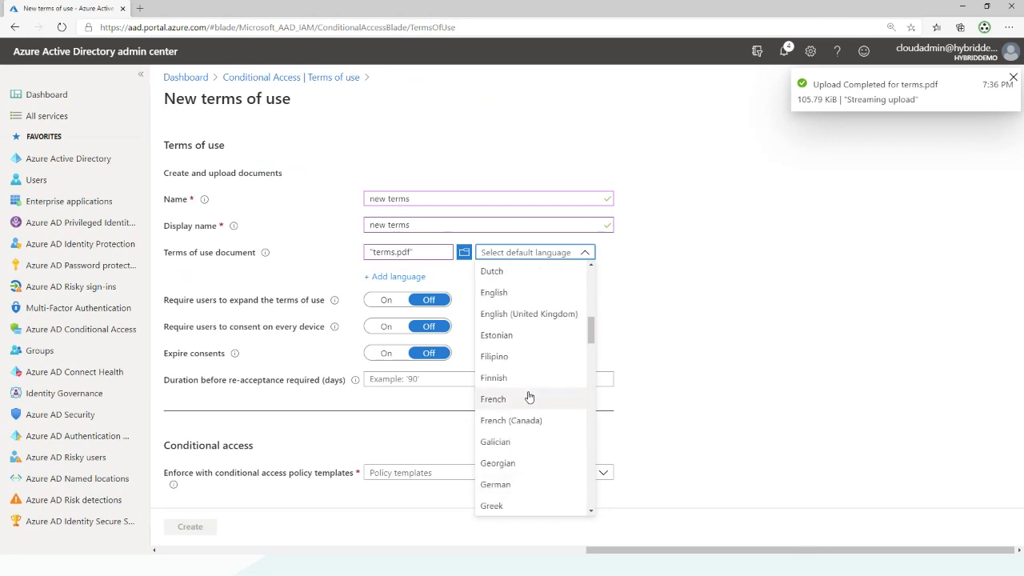
pyautogui.click(518, 315)
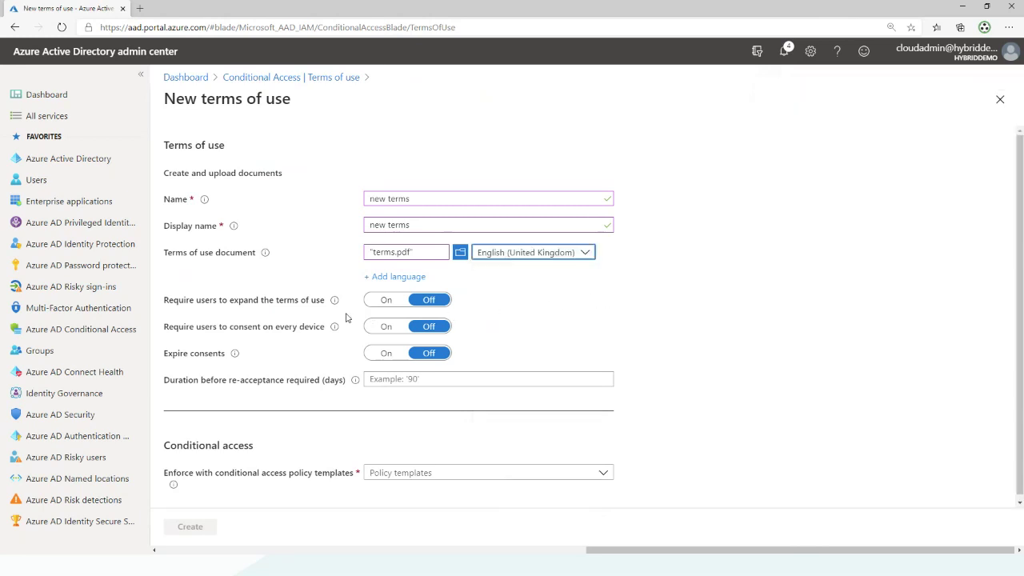
pyautogui.click(382, 303)
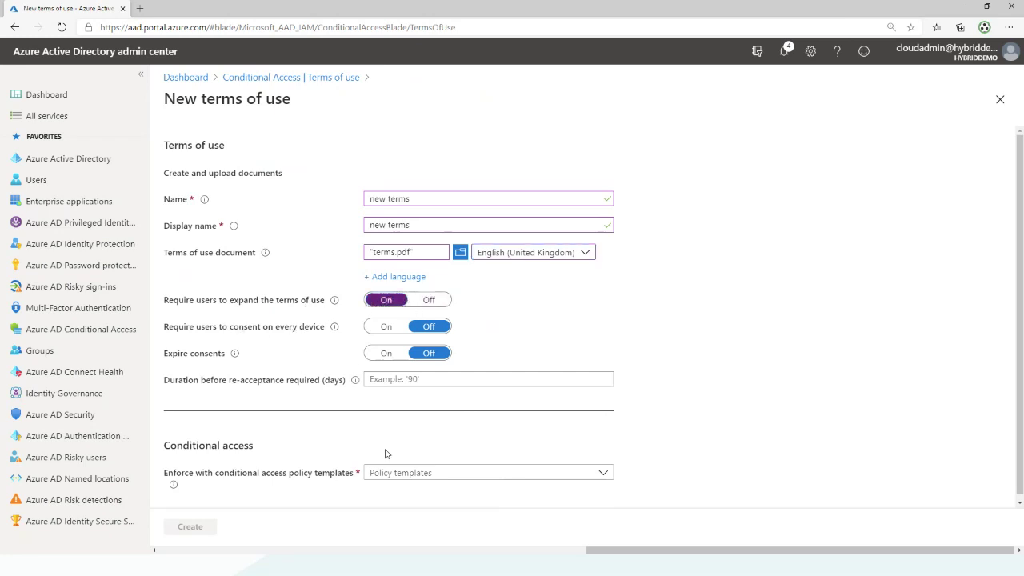
# - Choose to create the conditional access policy later, create 'new terms', and return to Policies
pyautogui.scroll(-1, 385, 456)
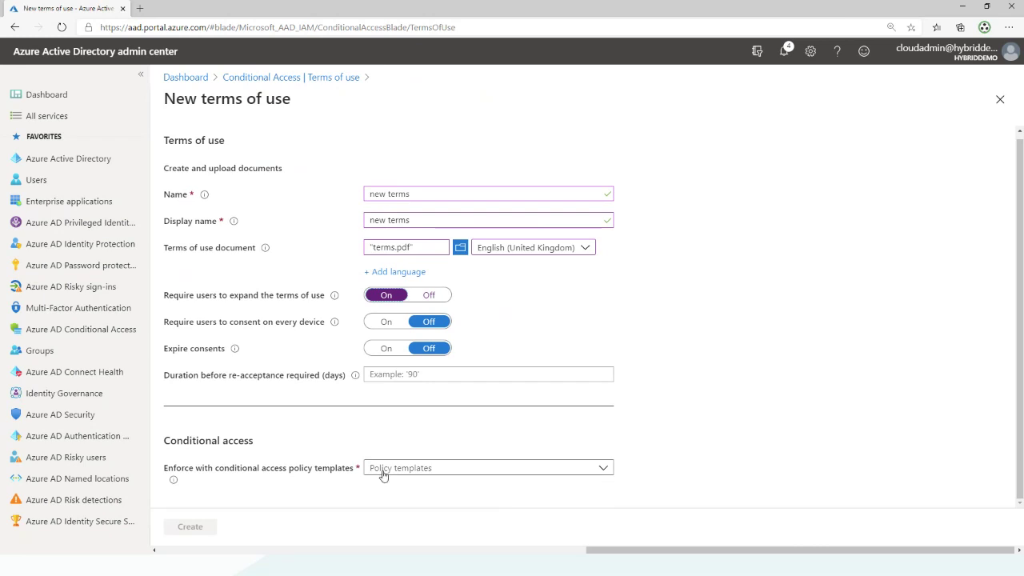
pyautogui.click(383, 476)
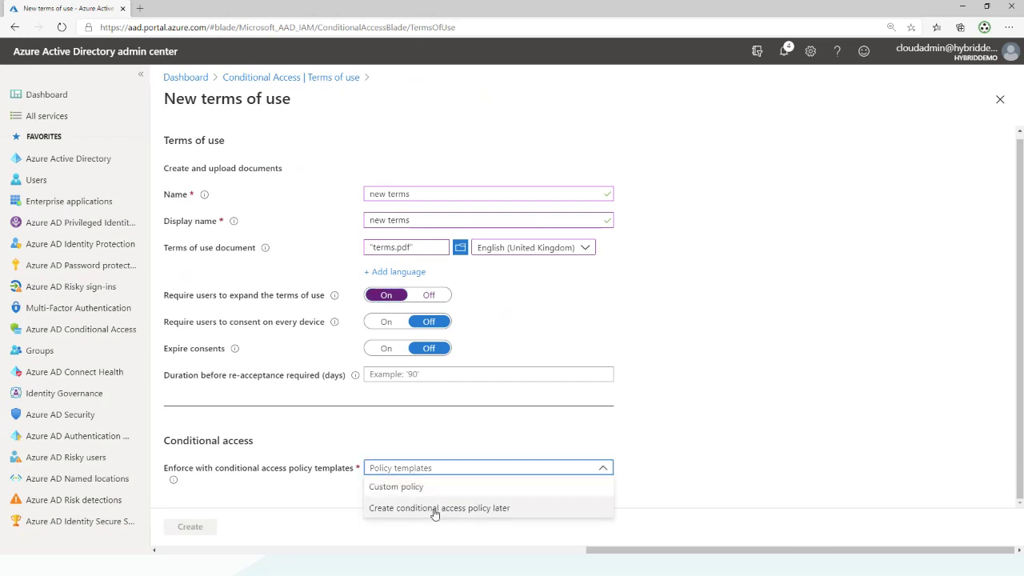
pyautogui.click(435, 510)
pyautogui.click(179, 529)
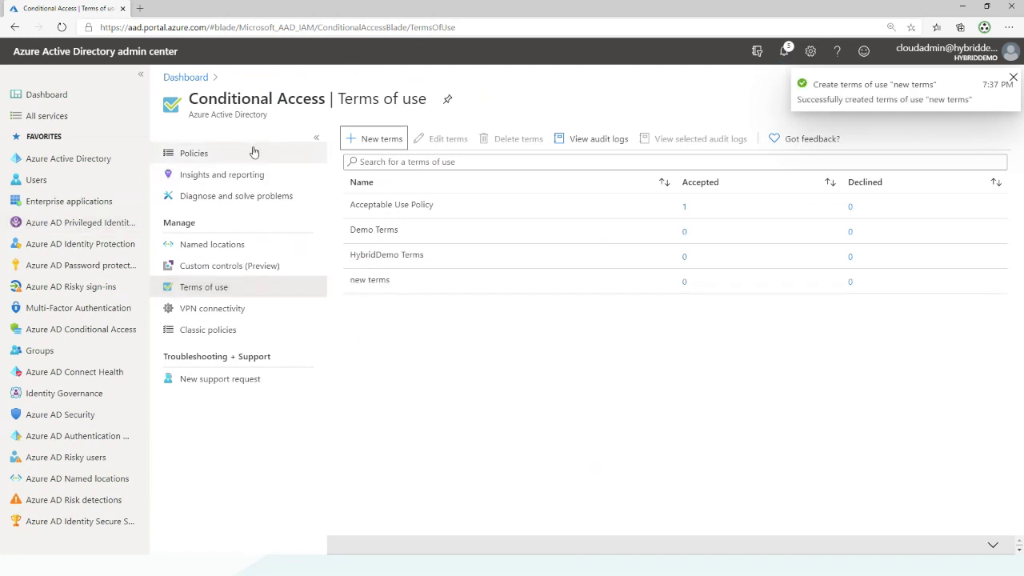
pyautogui.click(192, 154)
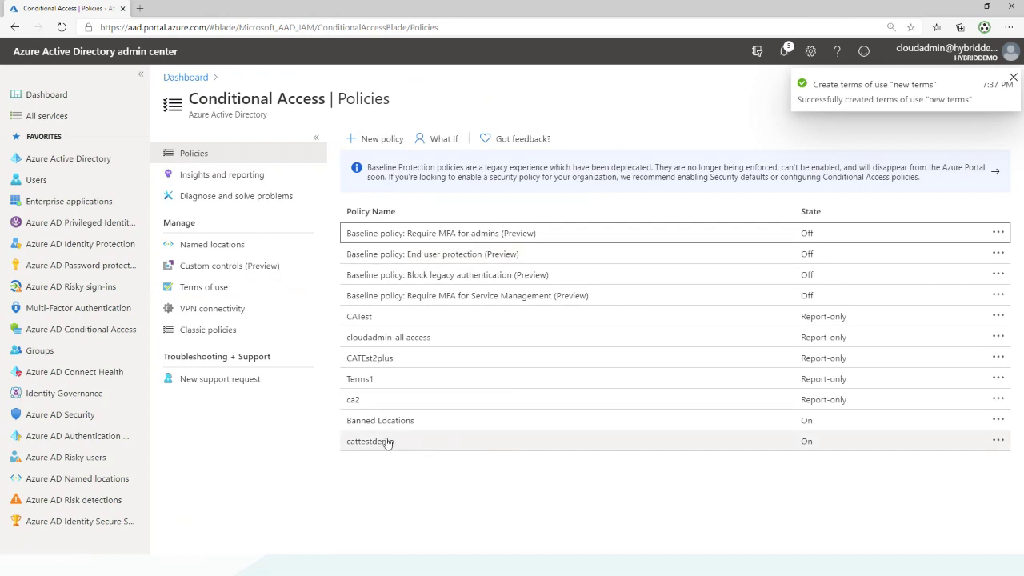
# - Inspect cattestdemo's grant controls, close them unchanged, and return to the policies list
pyautogui.click(384, 441)
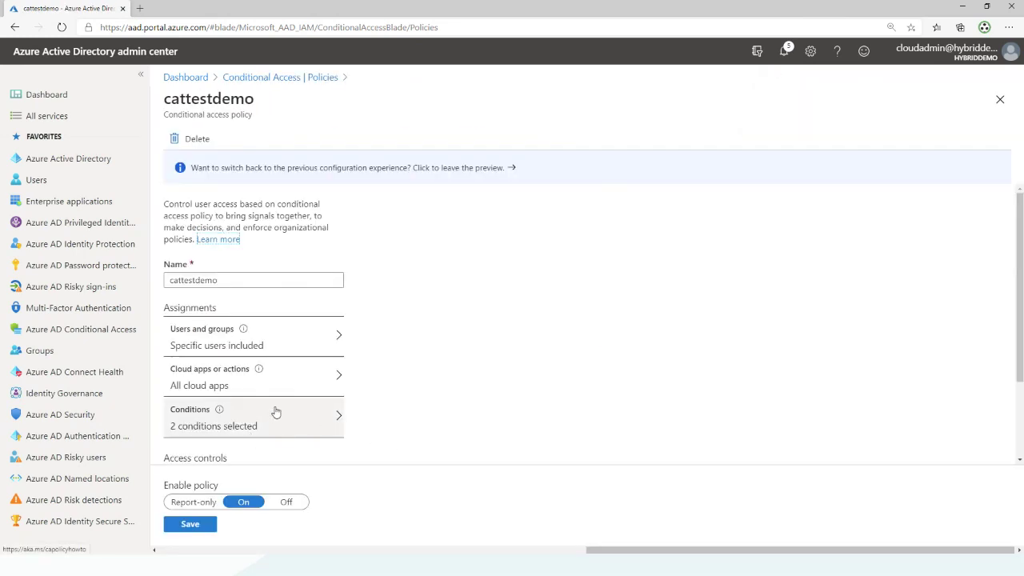
pyautogui.scroll(-2, 275, 411)
pyautogui.click(258, 379)
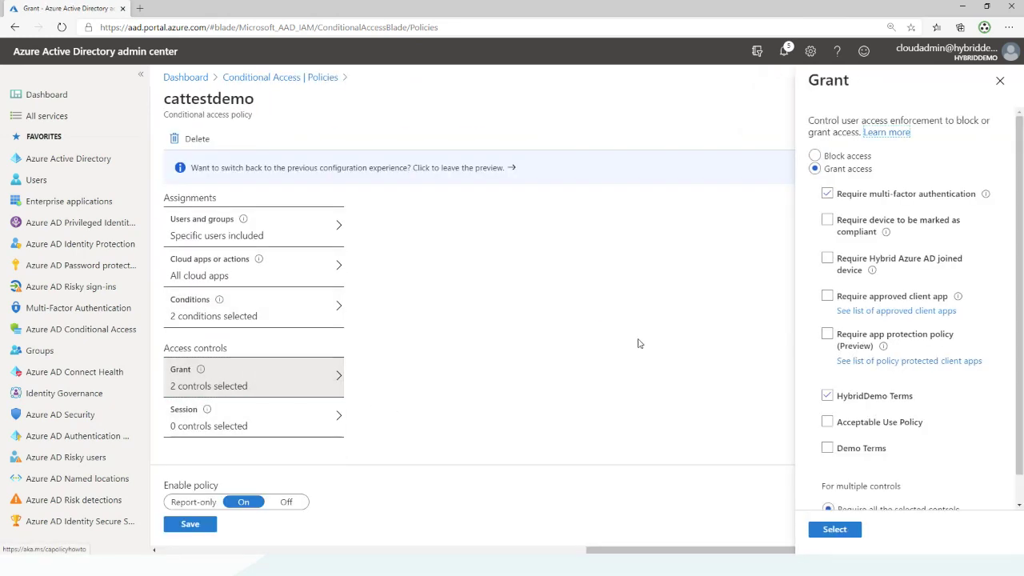
pyautogui.scroll(-2, 932, 455)
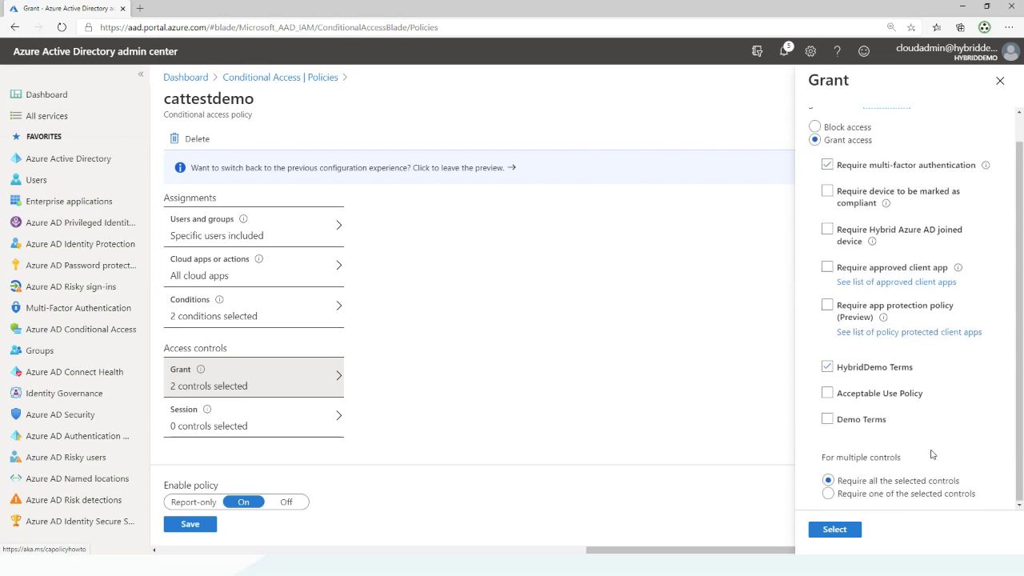
pyautogui.scroll(2, 932, 400)
pyautogui.click(1001, 80)
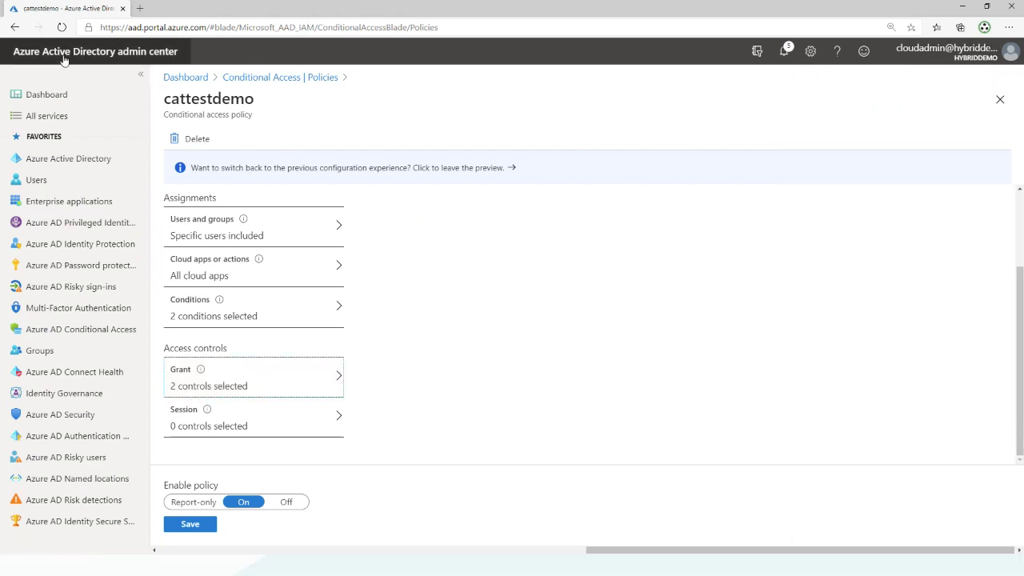
pyautogui.click(231, 79)
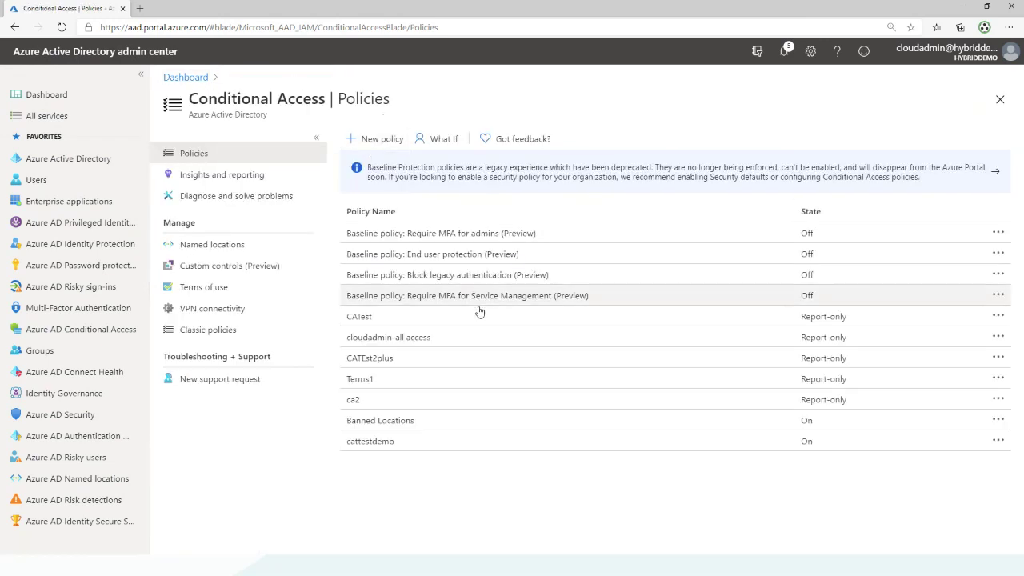
# - Uncheck HybridDemo Terms in cattestdemo's grant controls, leaving only multi-factor authentication, and save
pyautogui.click(368, 441)
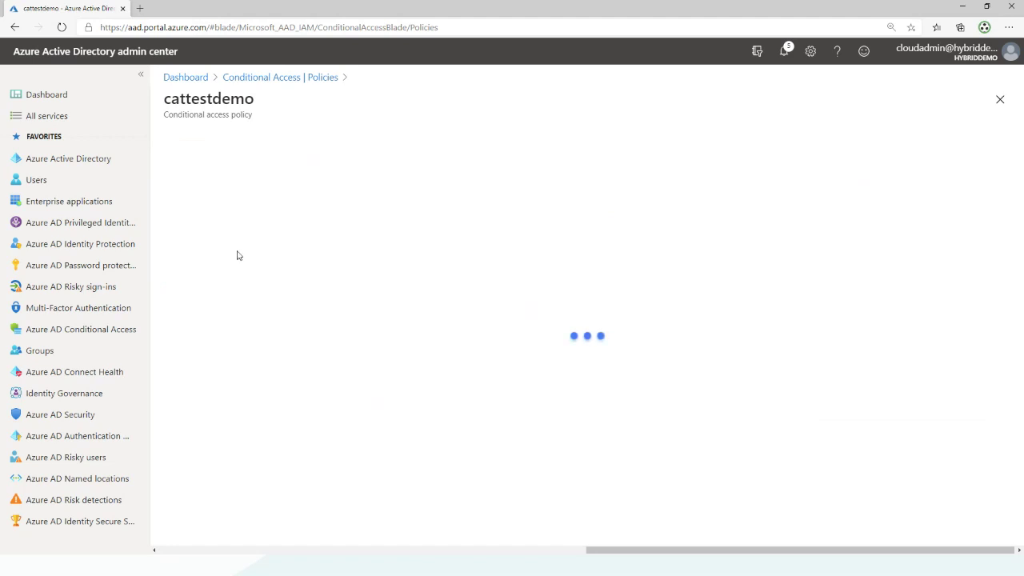
pyautogui.scroll(-2, 332, 404)
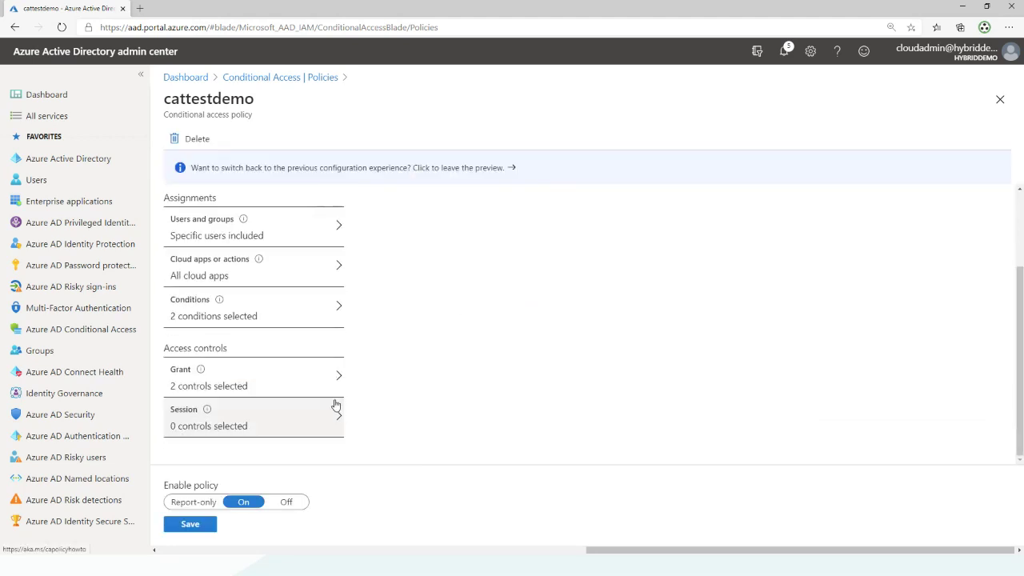
pyautogui.click(256, 386)
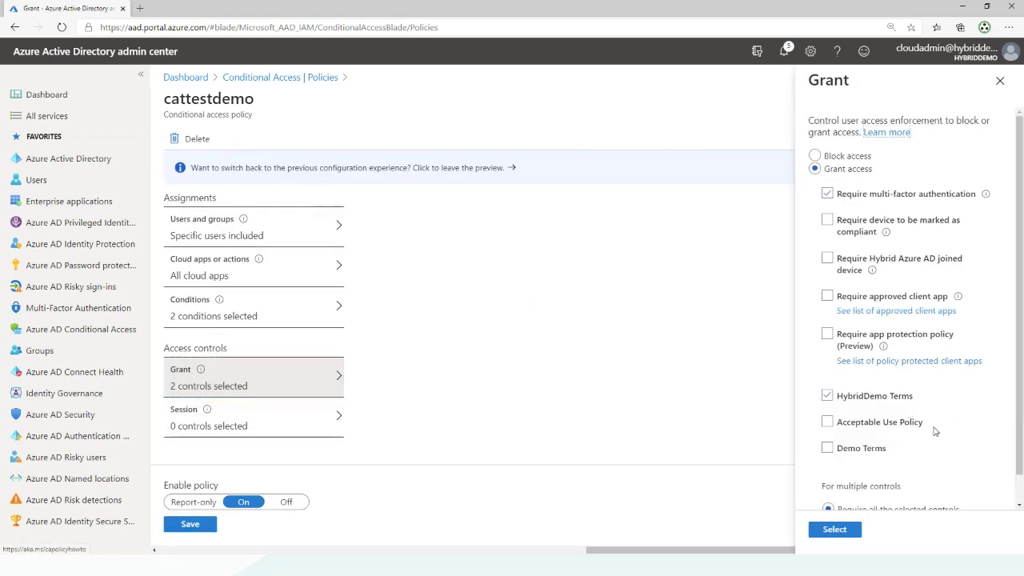
pyautogui.click(826, 396)
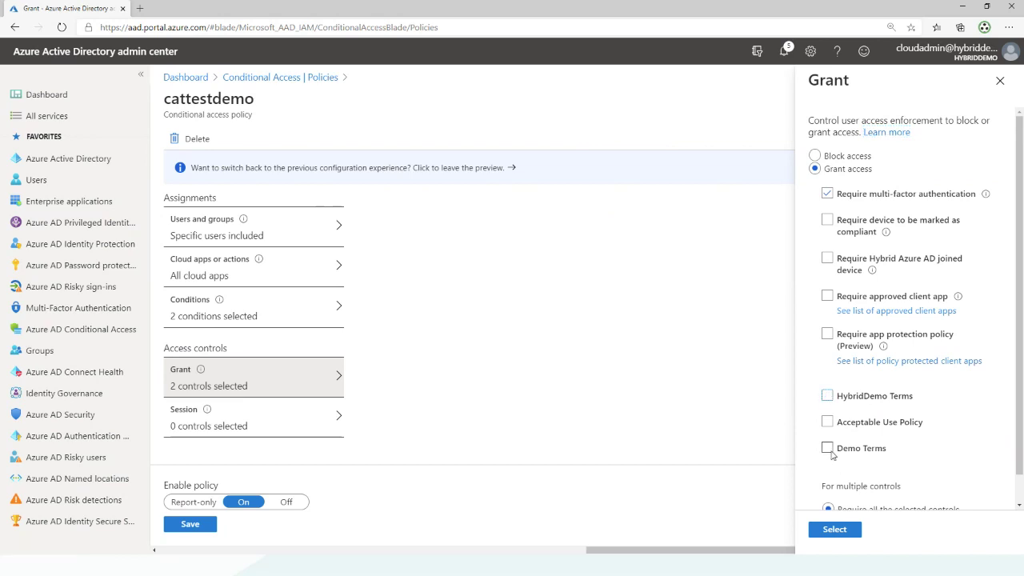
pyautogui.scroll(-1, 828, 452)
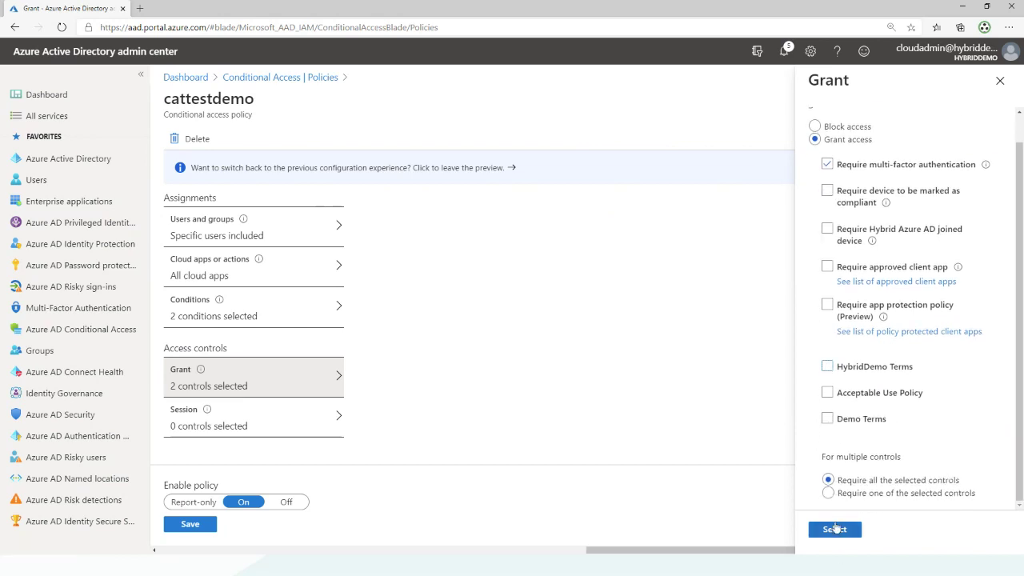
pyautogui.click(835, 532)
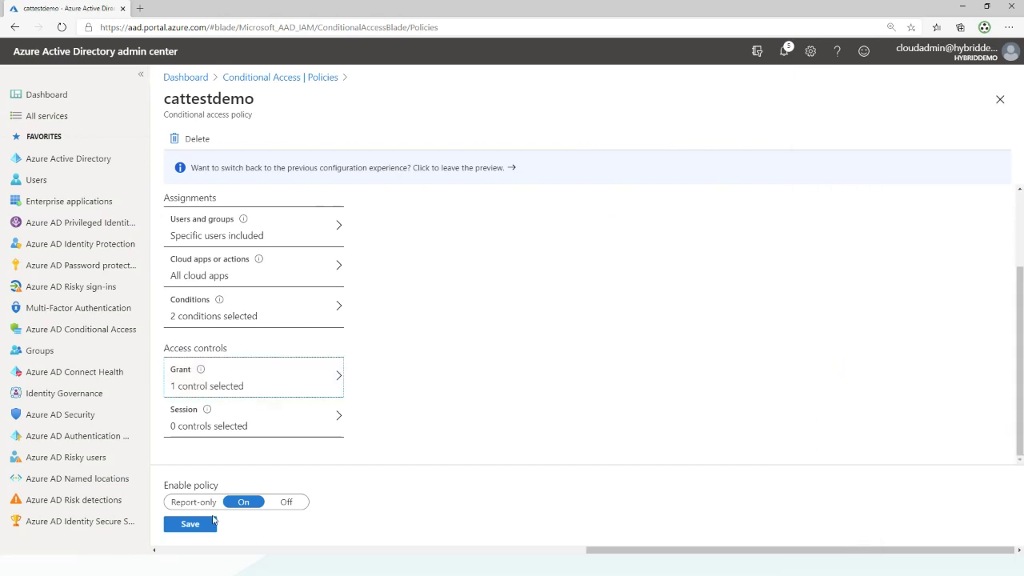
pyautogui.click(192, 526)
pyautogui.click(200, 289)
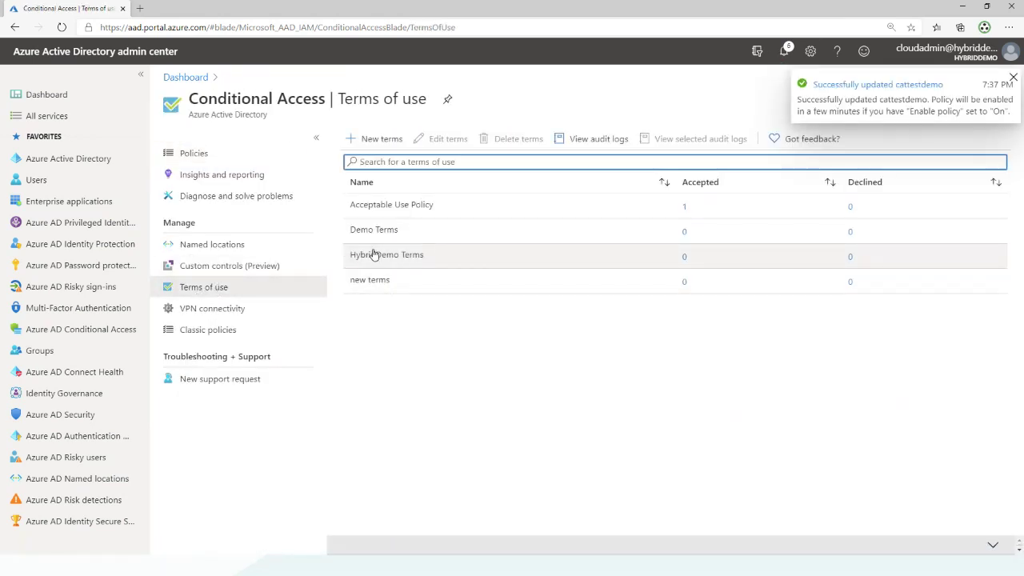
# - Edit Demo Terms to turn off Require users to expand the terms of use, and save
pyautogui.click(369, 232)
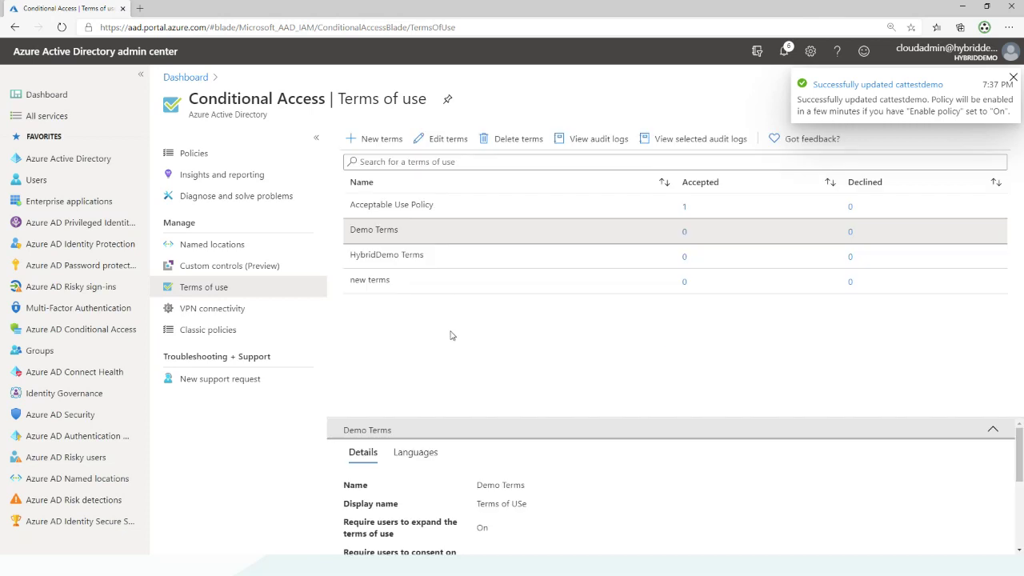
pyautogui.click(436, 138)
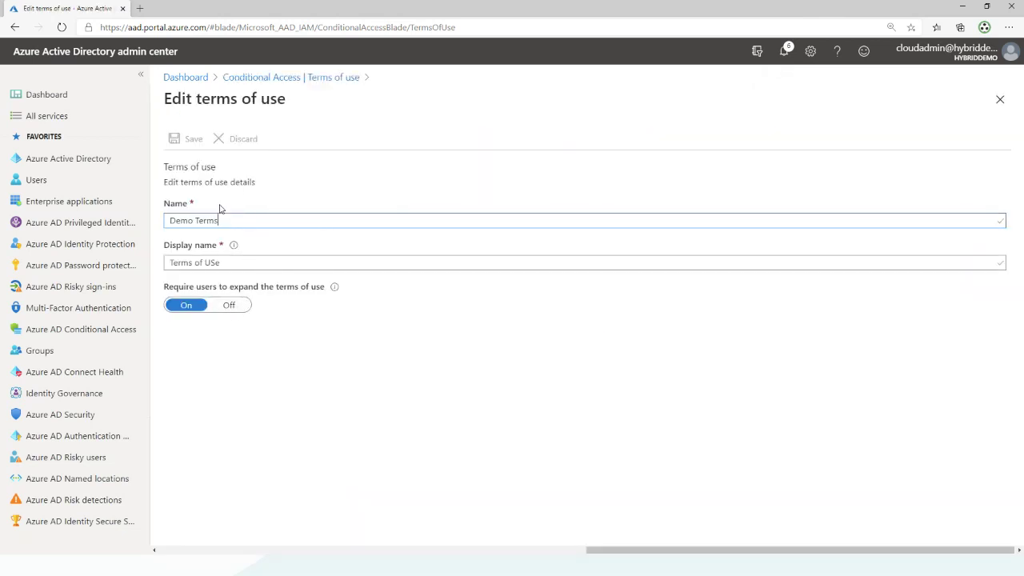
pyautogui.click(224, 309)
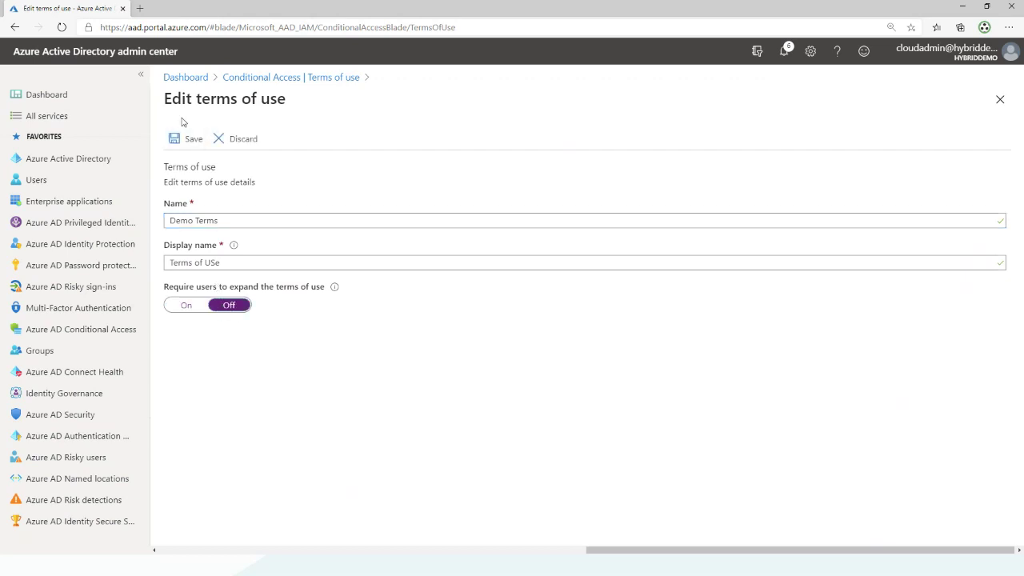
pyautogui.click(188, 139)
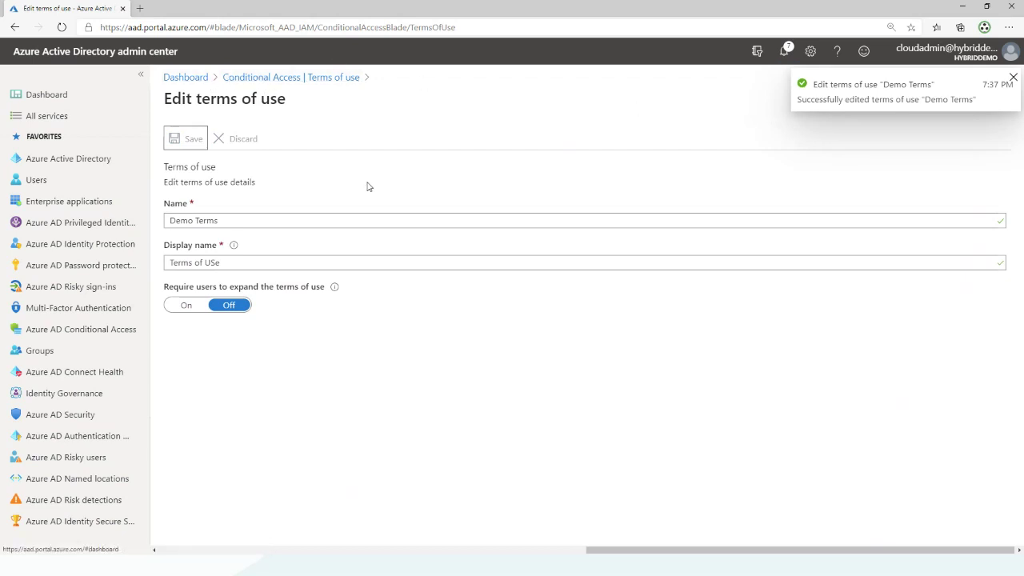
pyautogui.click(188, 77)
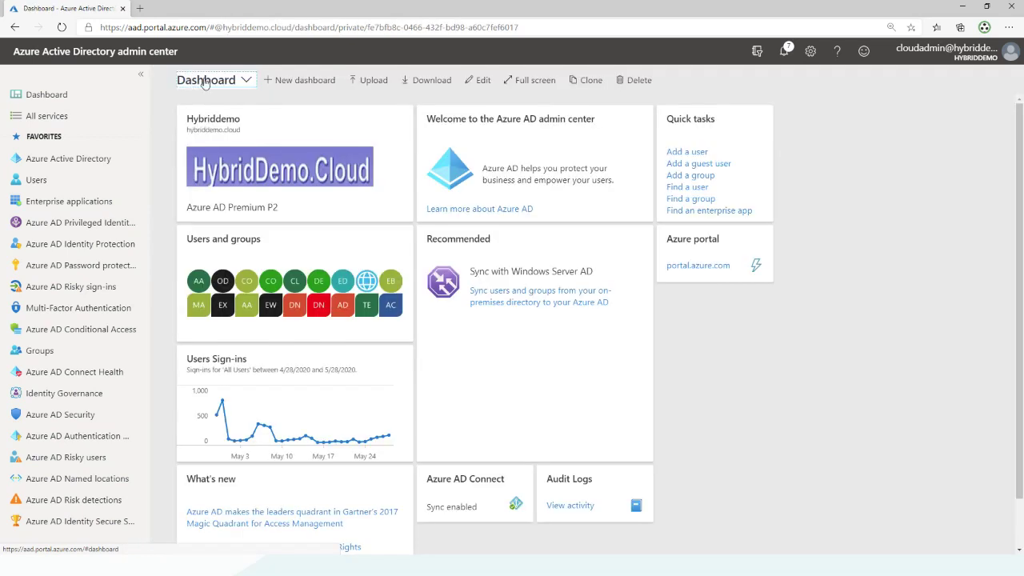
# - Run What If for the CondAccess2 test user, showing CATEst2plus, ca2 and cattestdemo apply
pyautogui.click(55, 328)
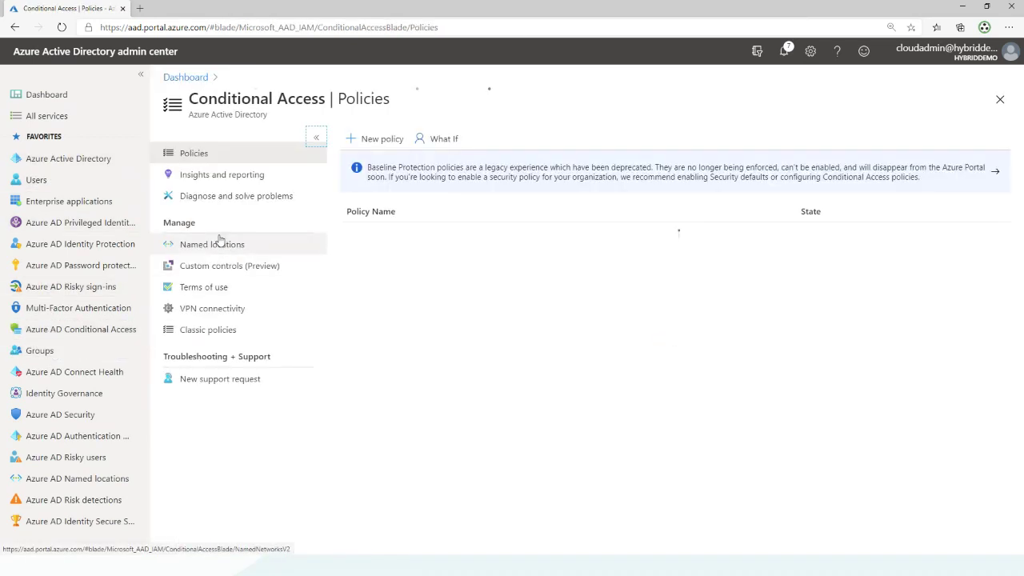
pyautogui.click(436, 138)
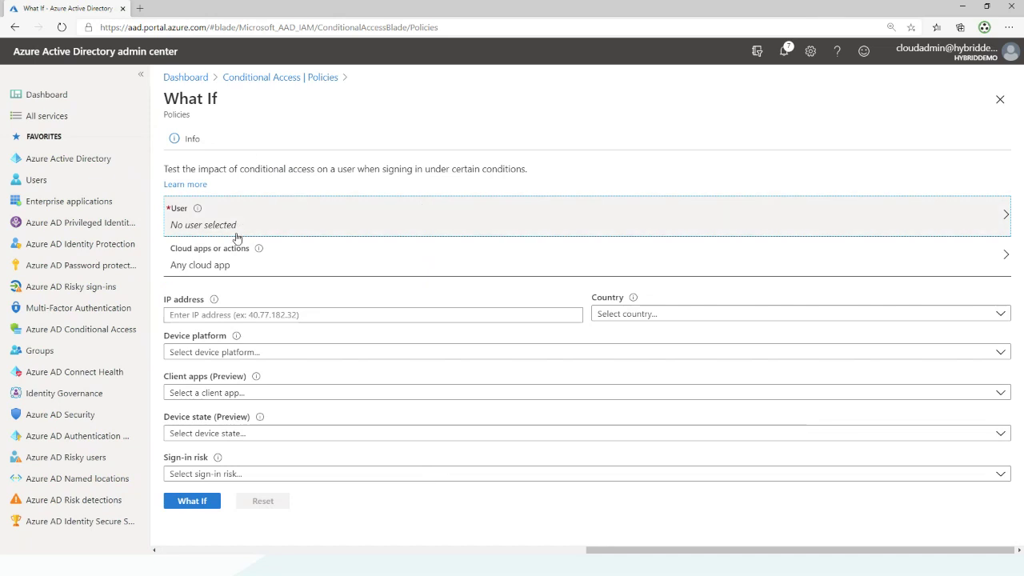
pyautogui.click(261, 228)
pyautogui.write('atest2')
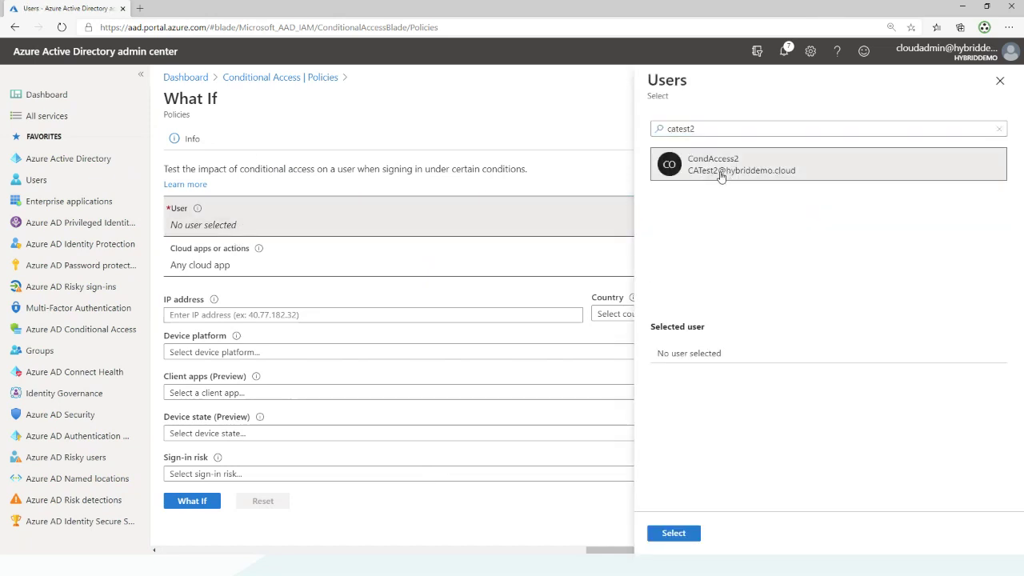
pyautogui.click(733, 166)
pyautogui.click(696, 529)
pyautogui.click(183, 502)
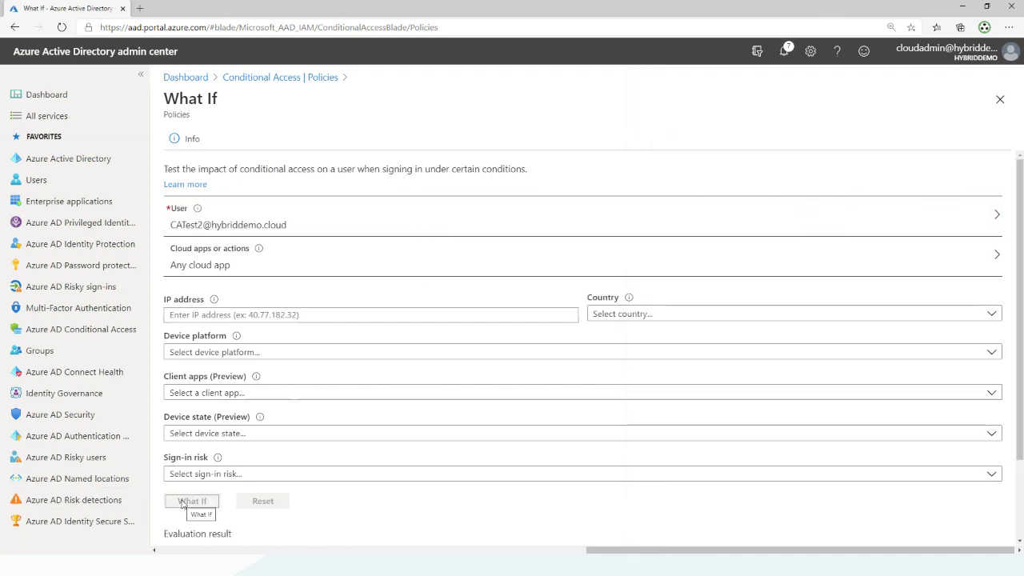
pyautogui.scroll(-3, 355, 435)
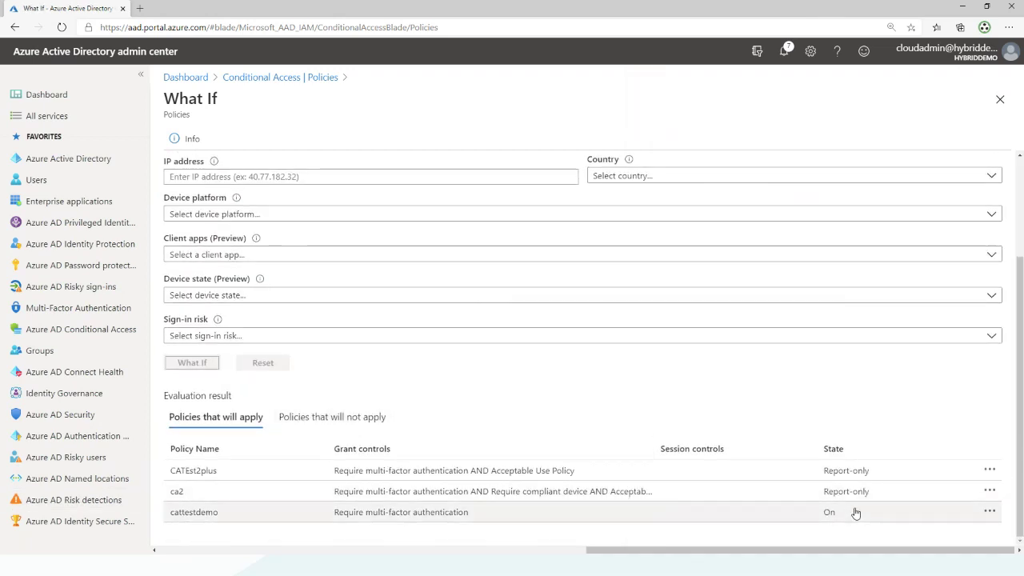
pyautogui.scroll(-2, 615, 456)
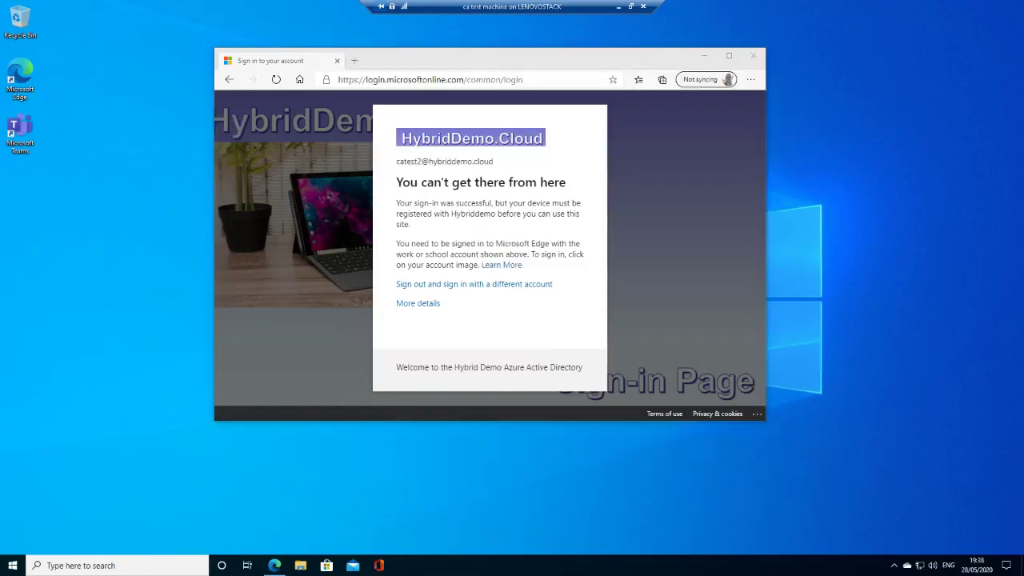
# - Sign the test user back in with the password and texted SMS code, and stay signed in
pyautogui.click(228, 79)
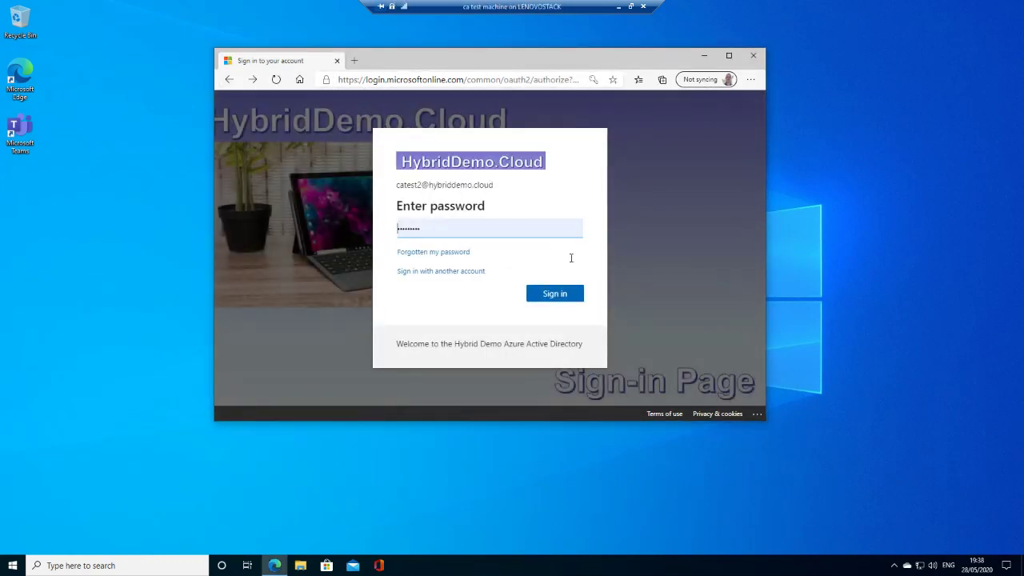
pyautogui.click(549, 293)
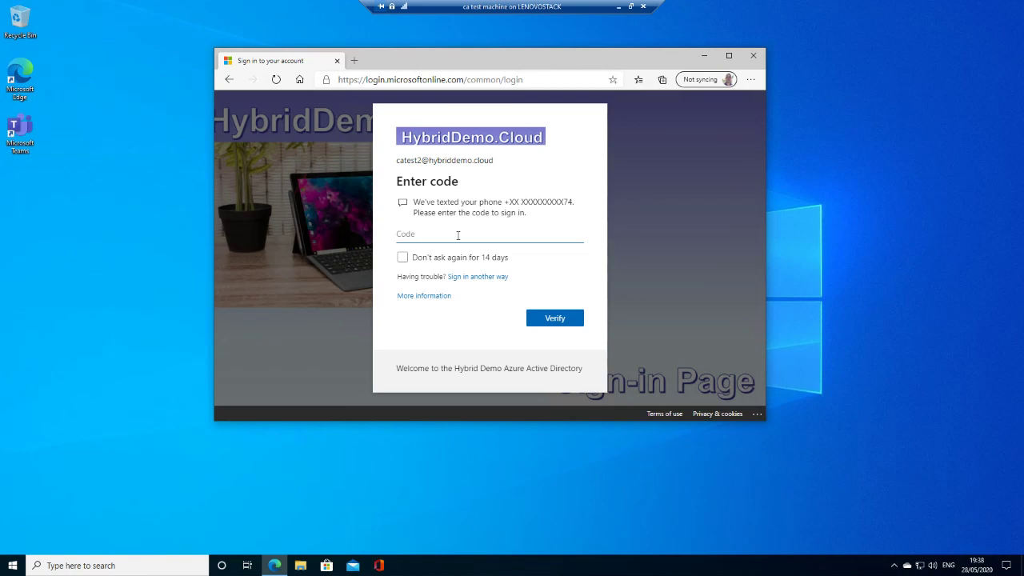
pyautogui.click(549, 319)
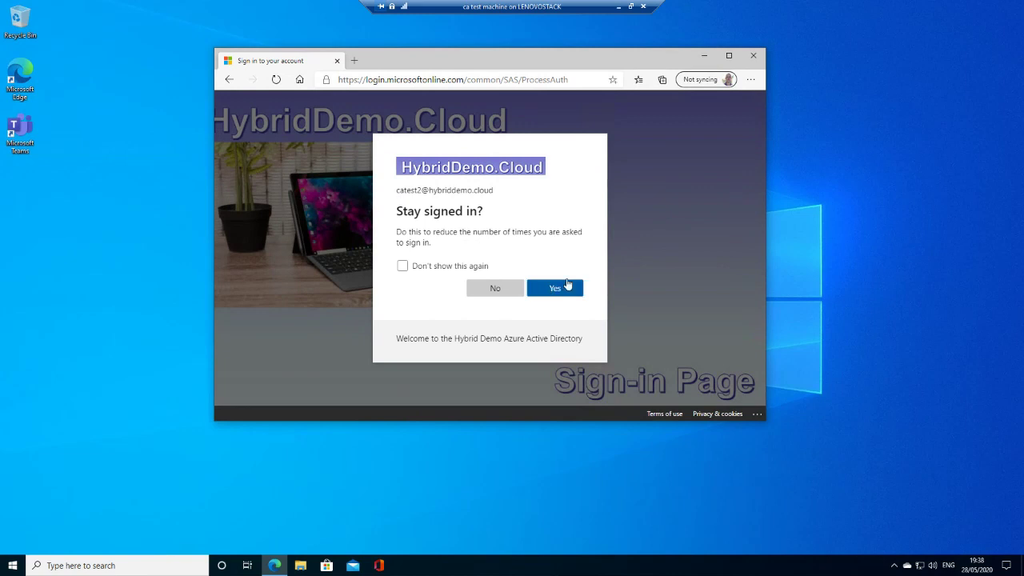
pyautogui.click(564, 286)
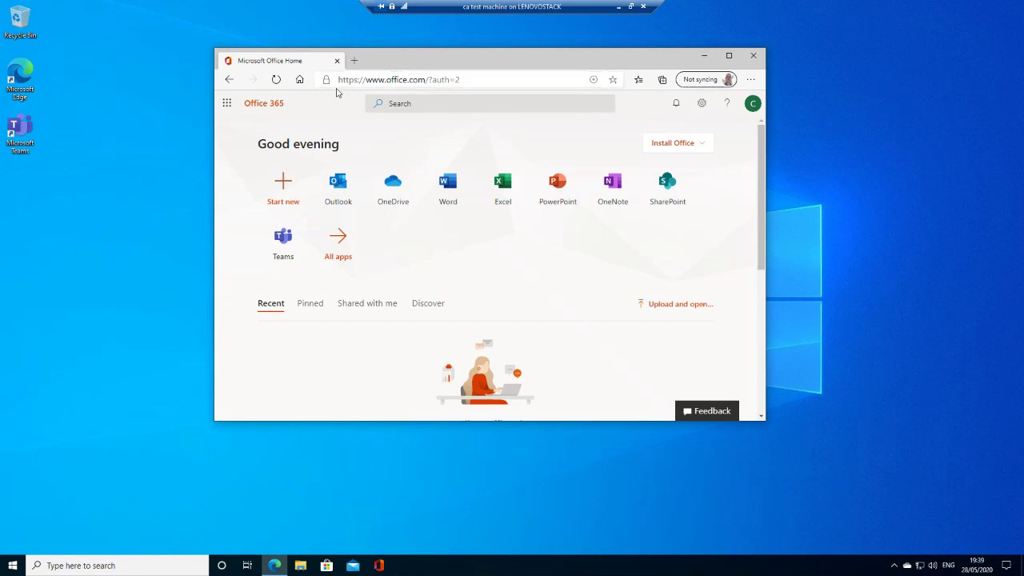
# - Sign the test user out of Office.com and return to the admin center window
pyautogui.click(752, 104)
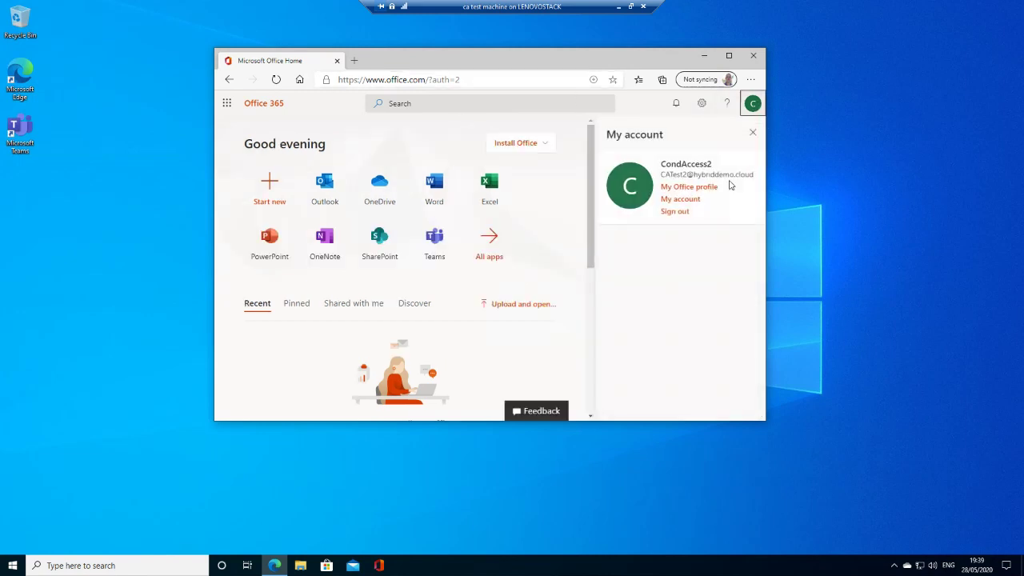
pyautogui.click(682, 212)
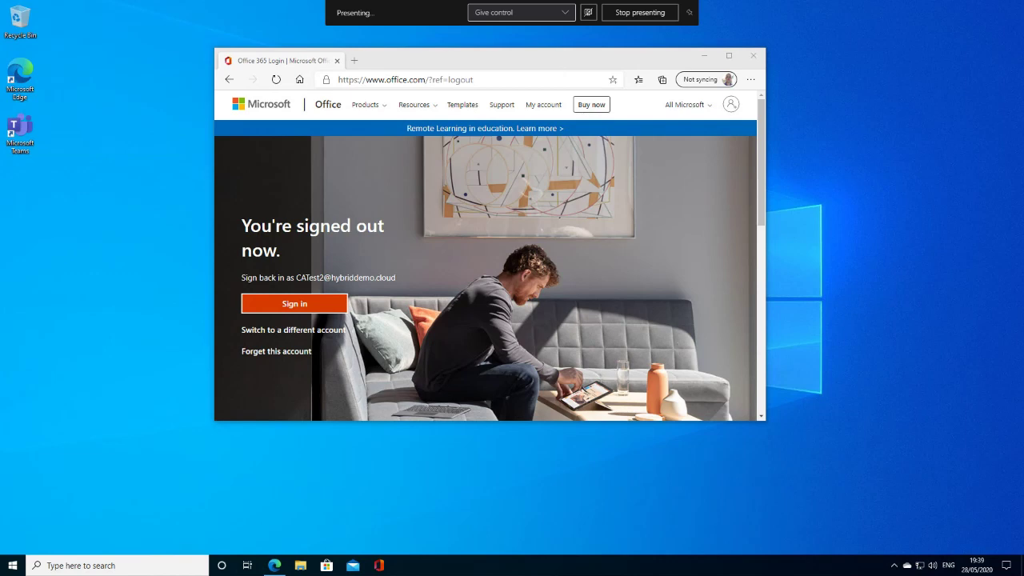
pyautogui.hotkey('alt', 'Tab')
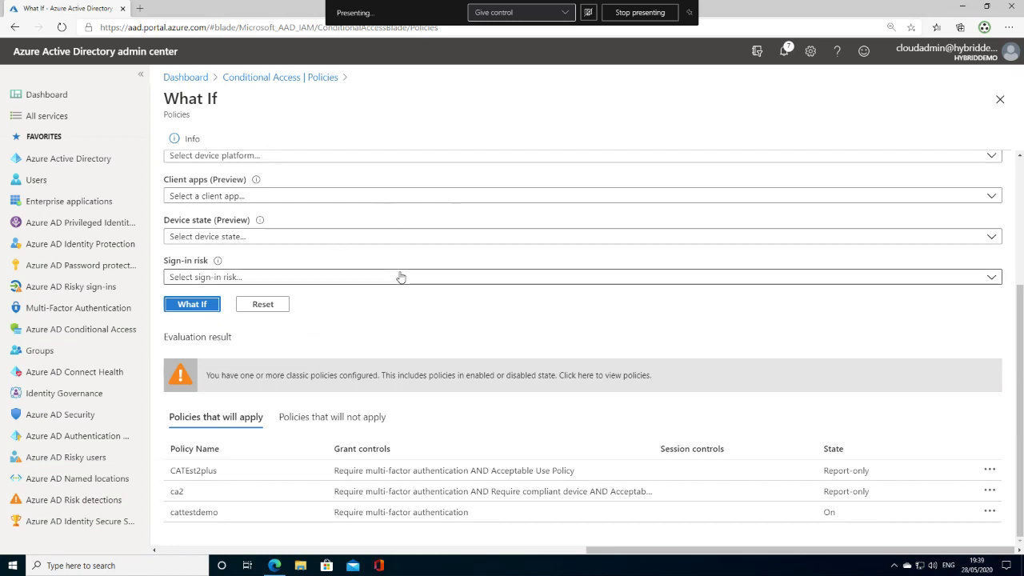
# - Change cattestdemo's Enable policy setting from On to Report-only and save it
pyautogui.click(276, 514)
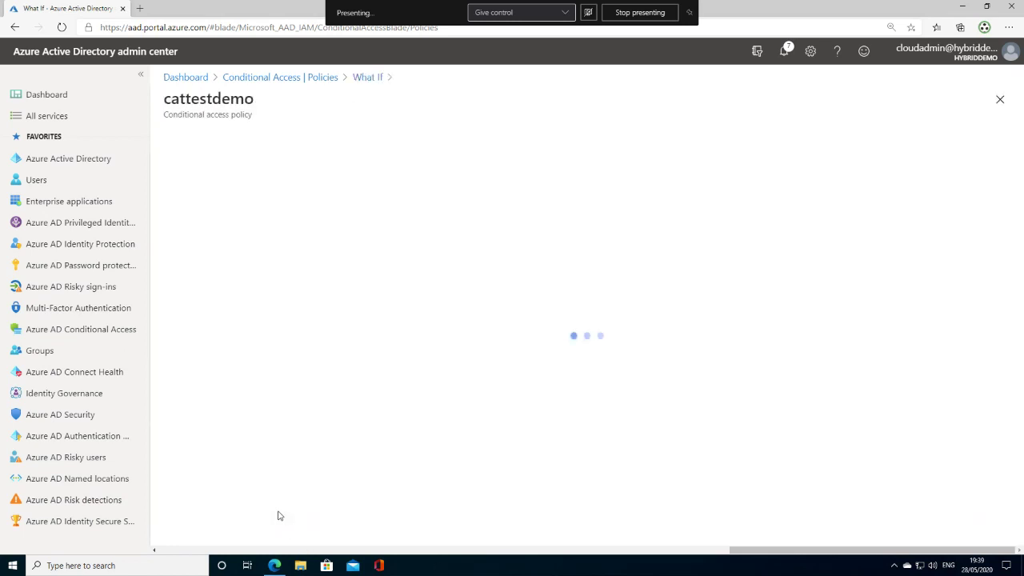
pyautogui.scroll(-2, 384, 336)
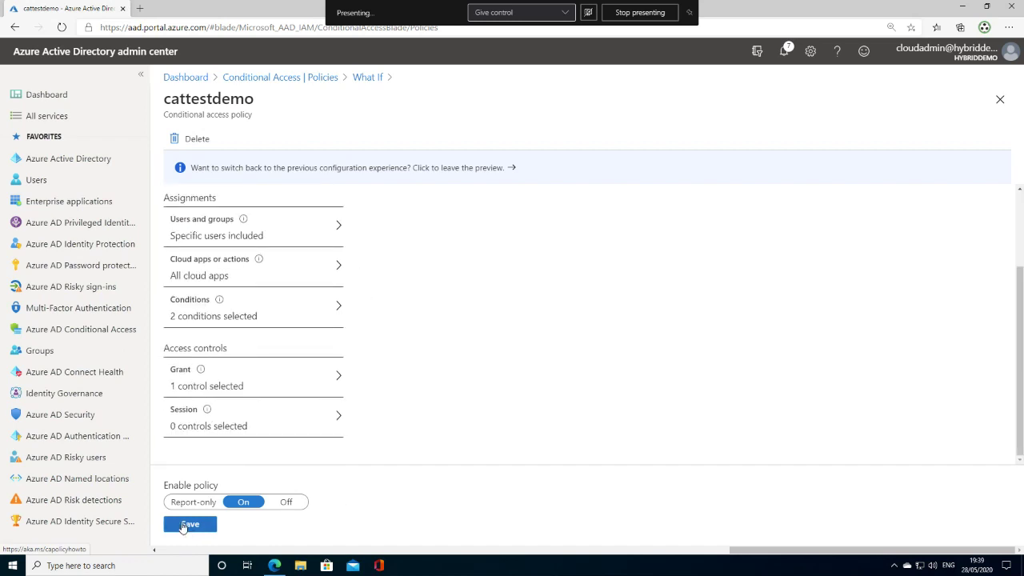
pyautogui.click(186, 503)
pyautogui.click(188, 524)
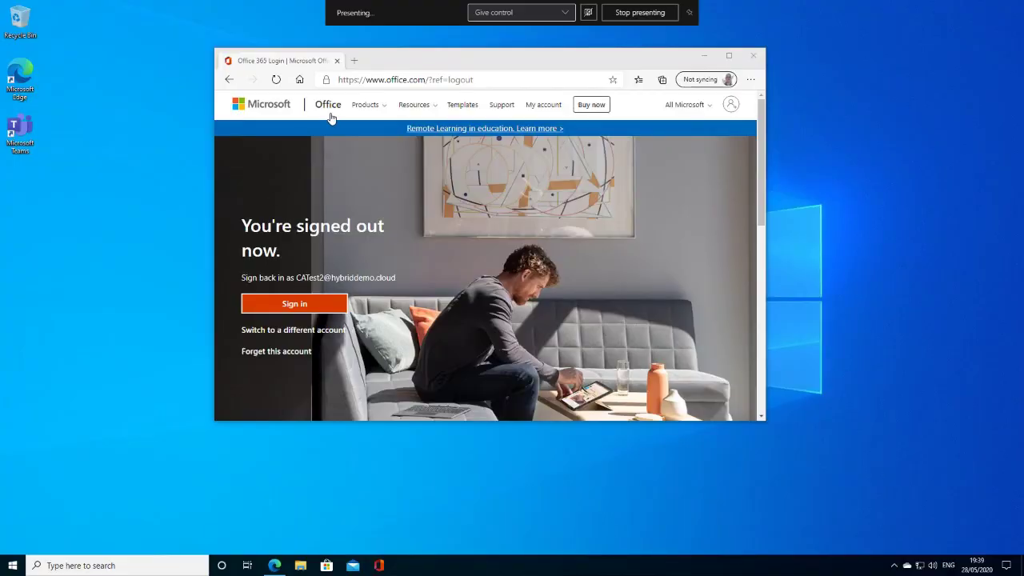
# - Sign the test user back in up to the texted-code prompt, then open a blank tab
pyautogui.click(301, 306)
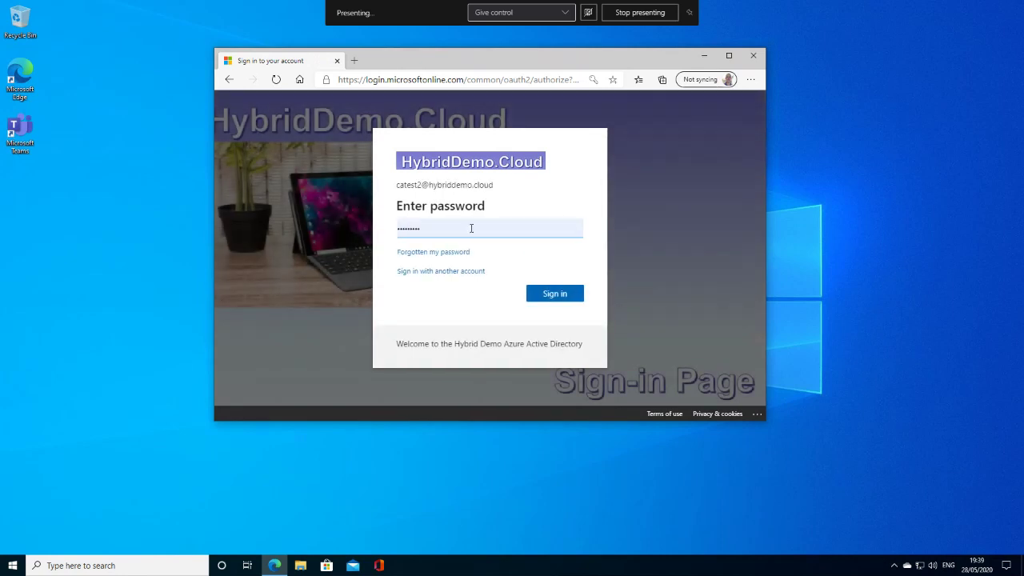
pyautogui.click(555, 295)
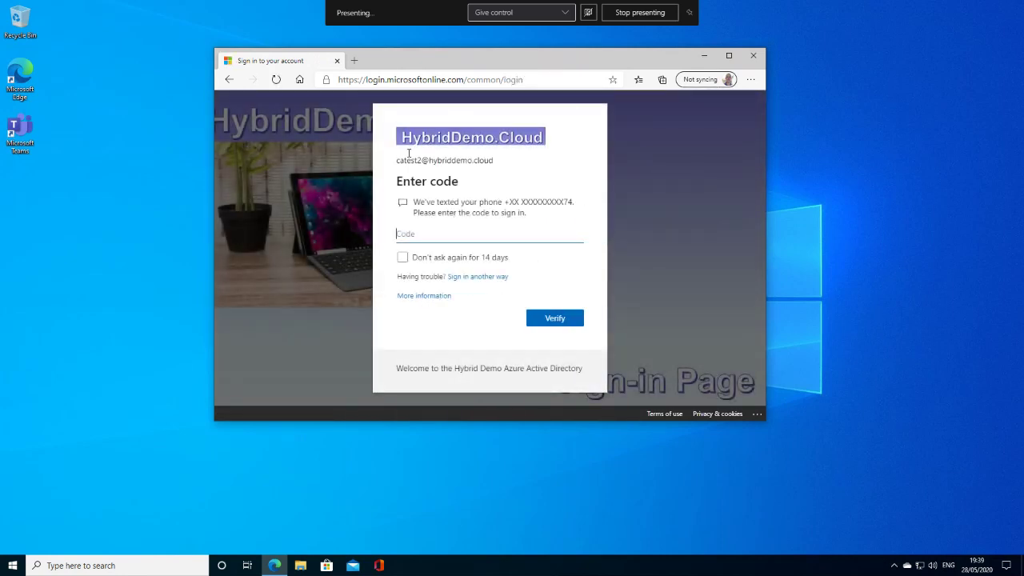
pyautogui.click(355, 61)
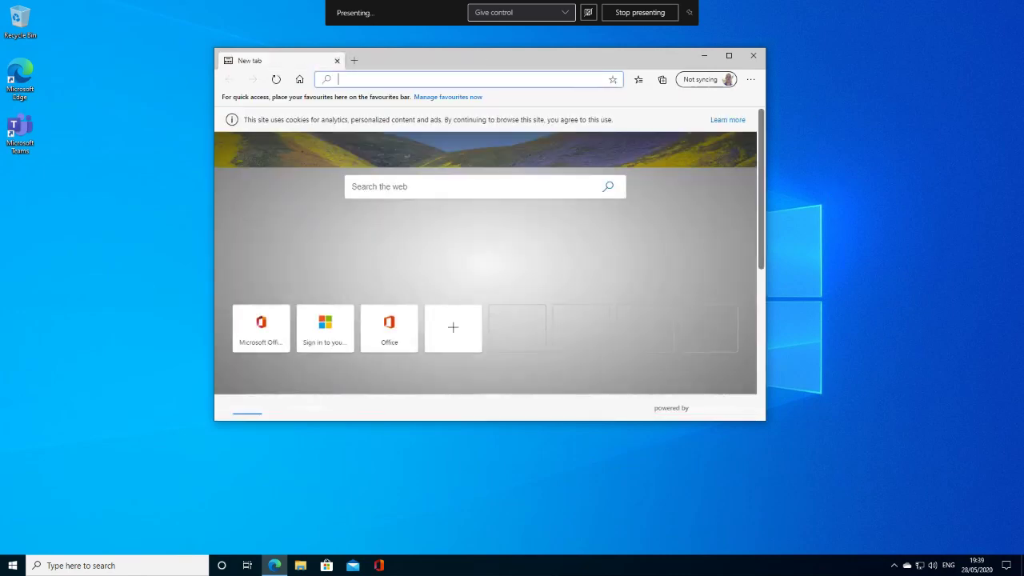
pyautogui.hotkey('alt', 'Tab')
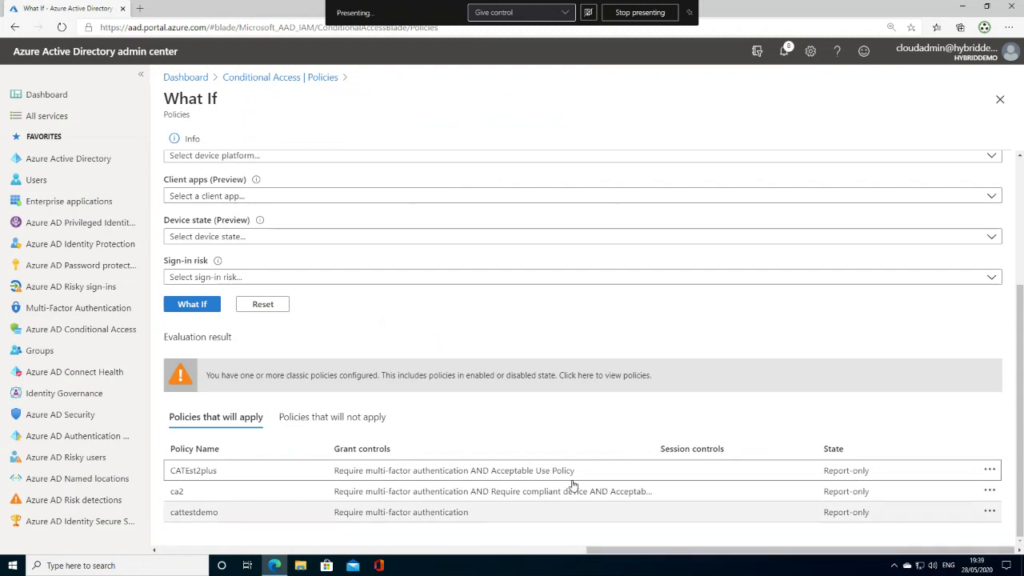
# - Rerun What If so CATEst2plus, ca2 and cattestdemo all show as Report-only
pyautogui.click(188, 308)
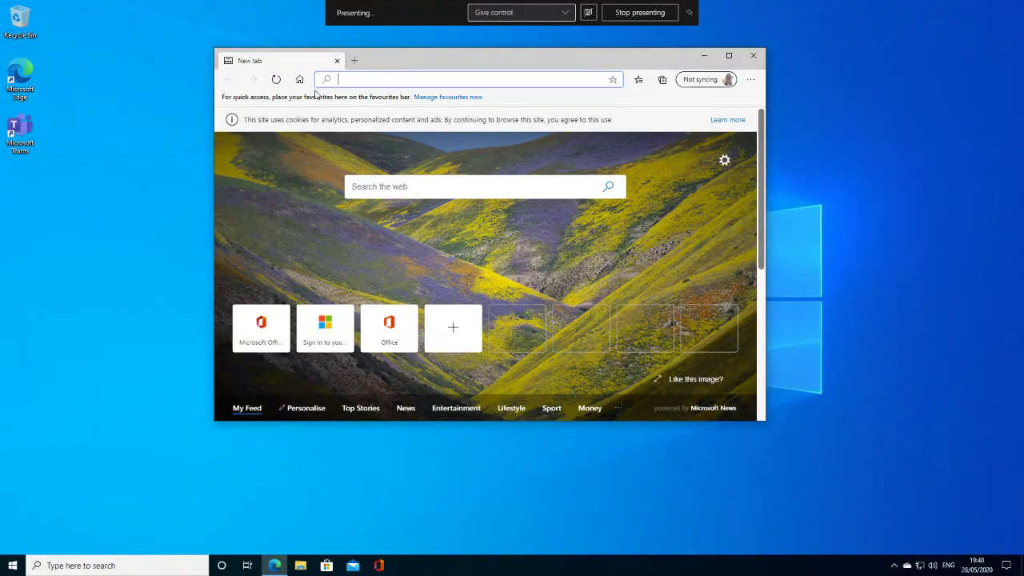
# - Load office.com and sign the test user out from the account panel
pyautogui.write('office.com/?auth=2')
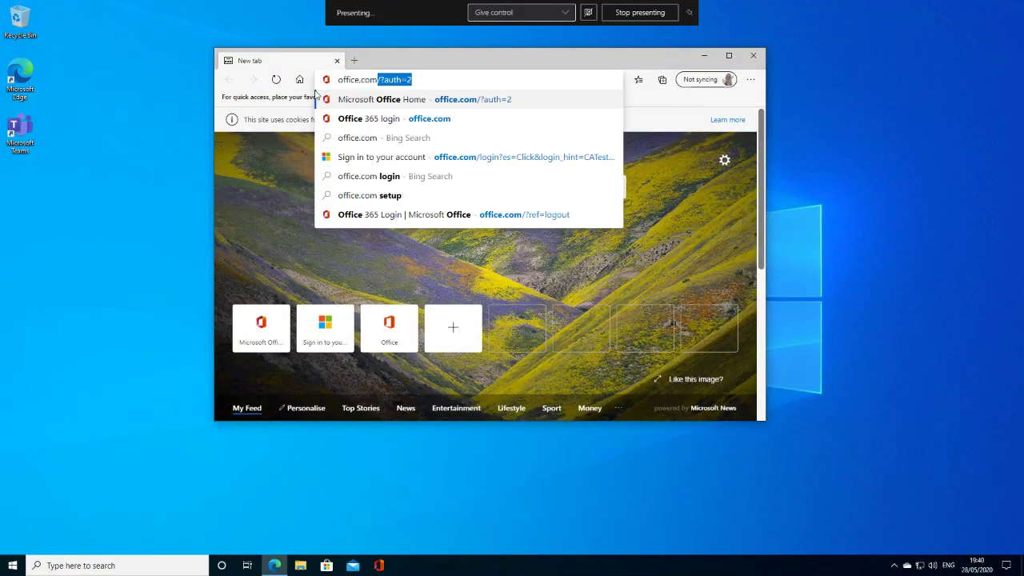
pyautogui.press('Return')
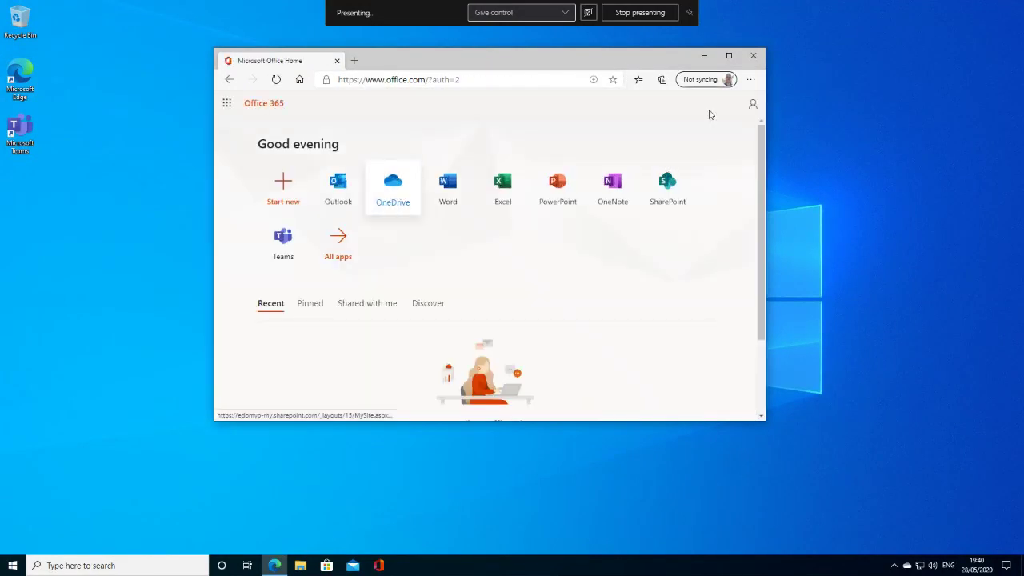
pyautogui.click(752, 103)
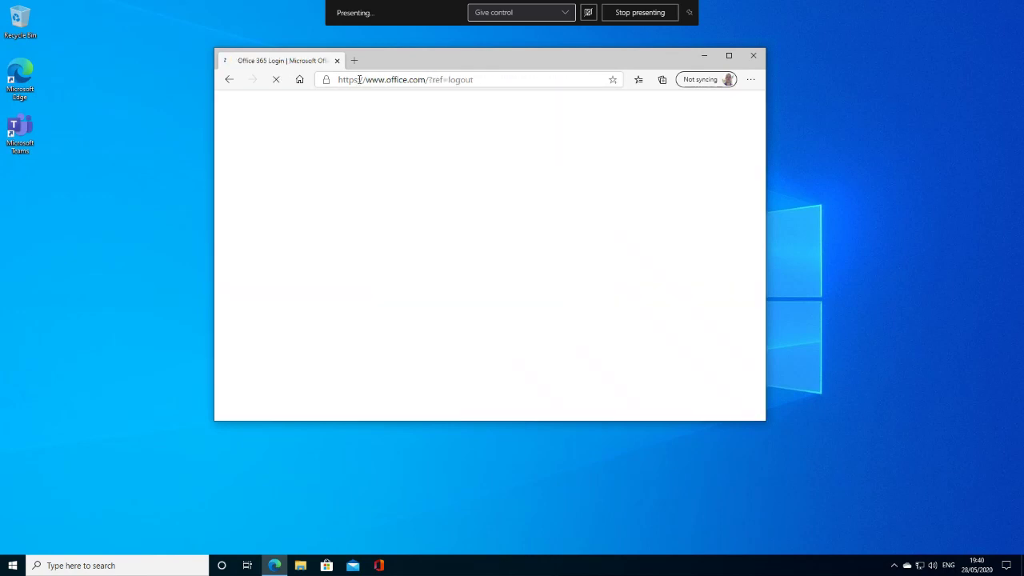
pyautogui.click(359, 79)
# - Sign back in to the texted-code prompt, open a new tab, and bring up the Demonstration slide
pyautogui.click(301, 306)
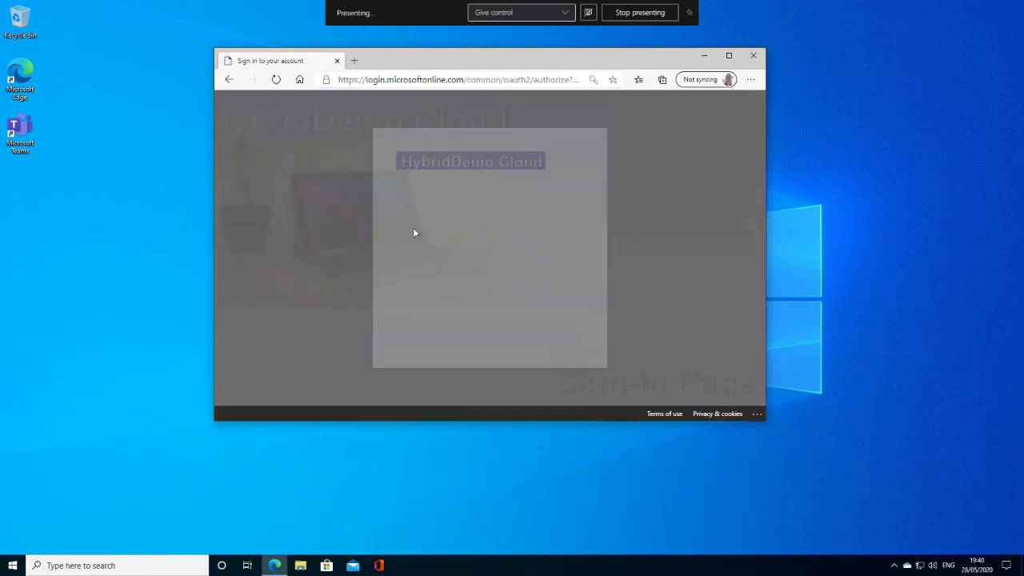
pyautogui.click(554, 294)
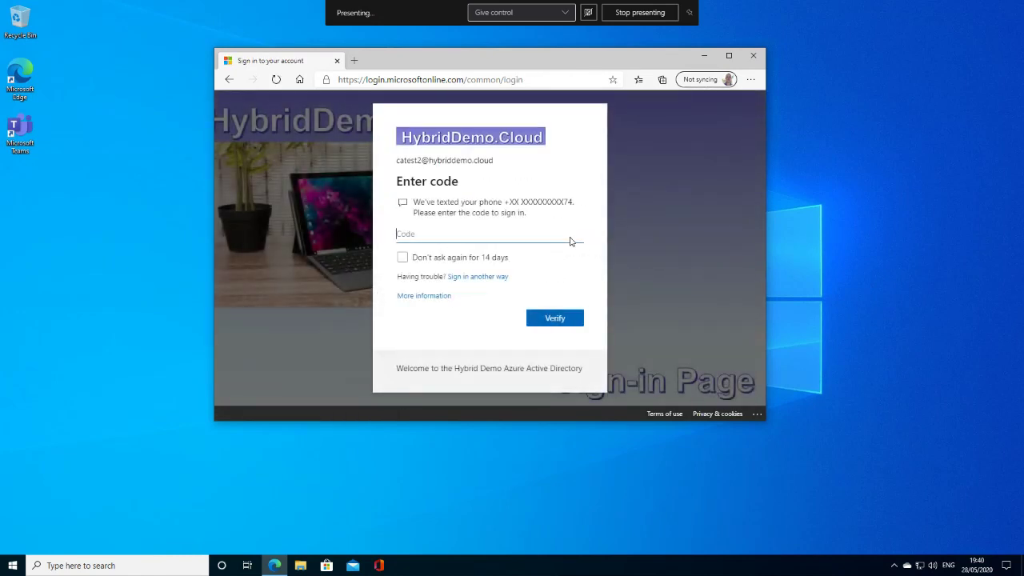
pyautogui.click(354, 60)
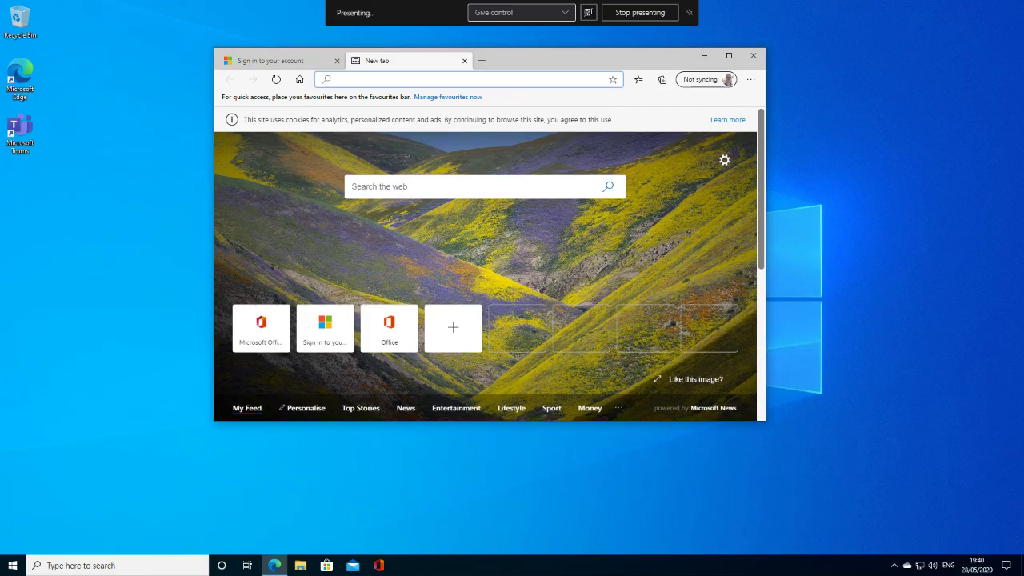
pyautogui.hotkey('alt', 'Tab')
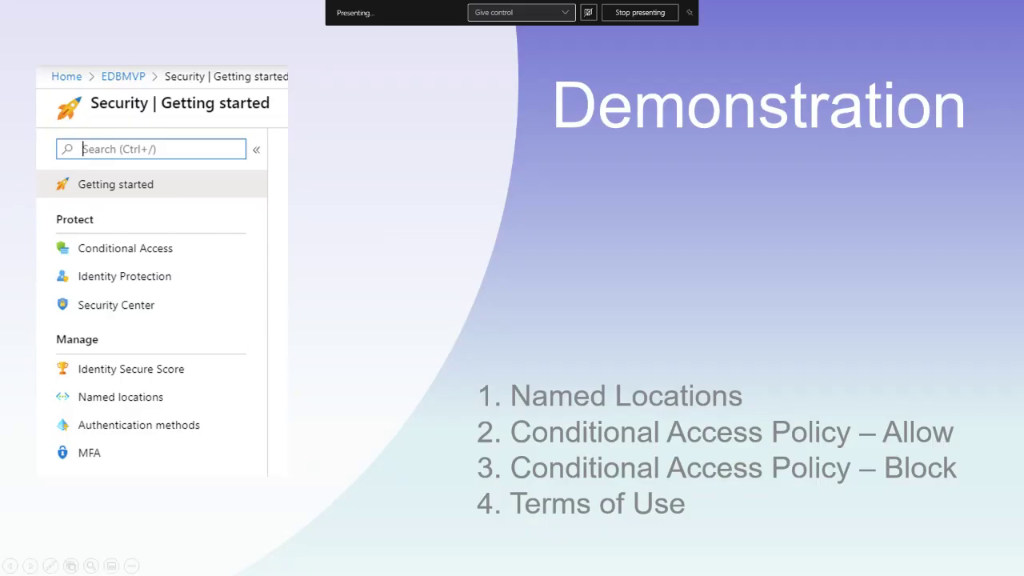
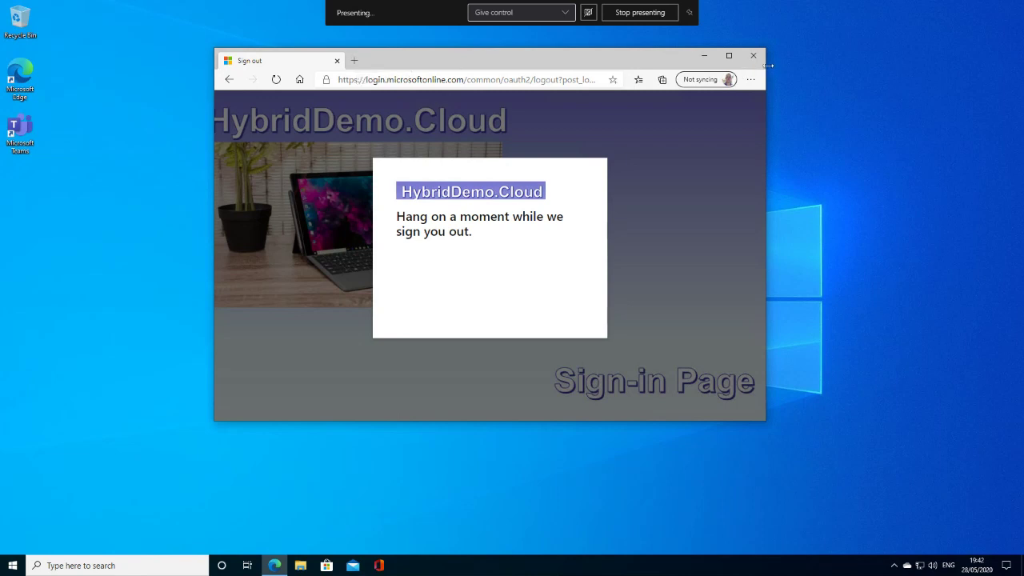
# - Reopen Edge at office.com and sign in as the test user, choosing to stay signed in
pyautogui.click(748, 61)
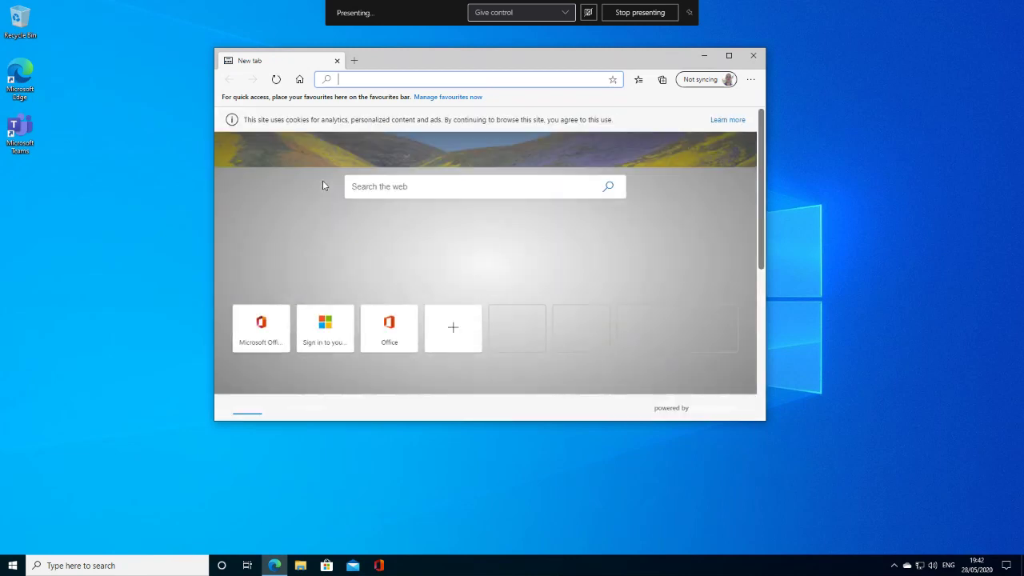
pyautogui.write('office.com')
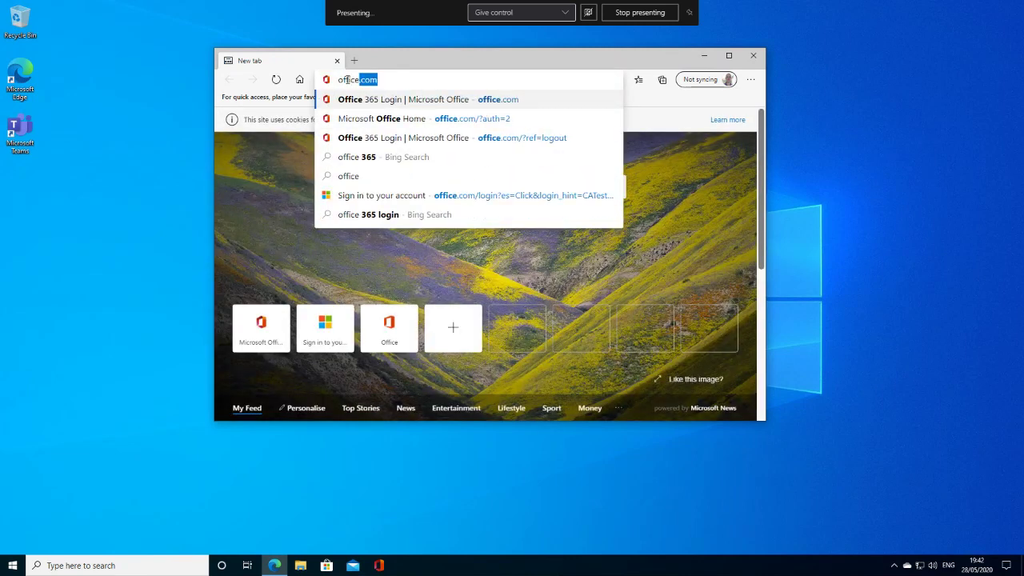
pyautogui.press('Return')
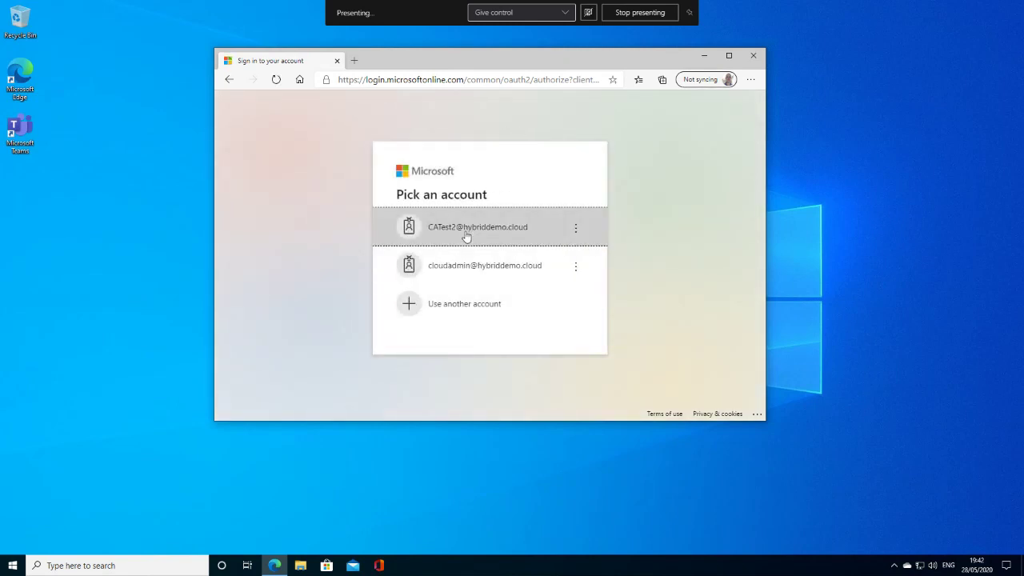
pyautogui.click(466, 230)
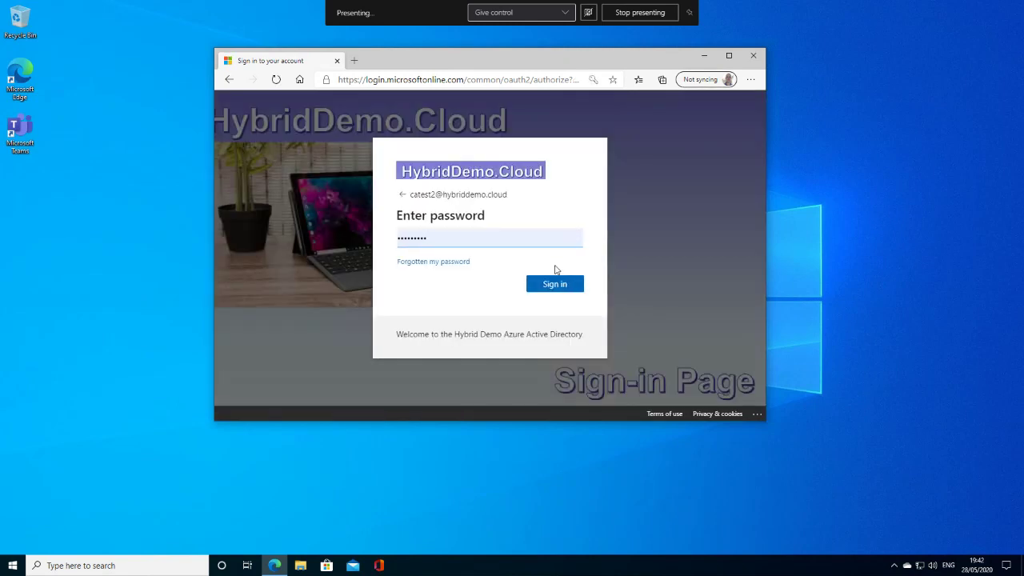
pyautogui.click(560, 286)
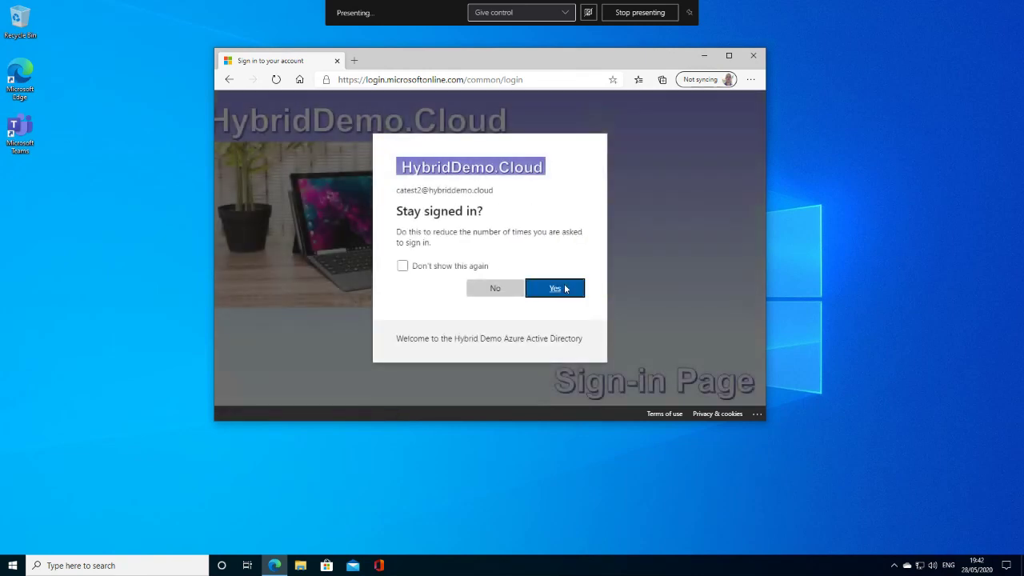
pyautogui.click(565, 289)
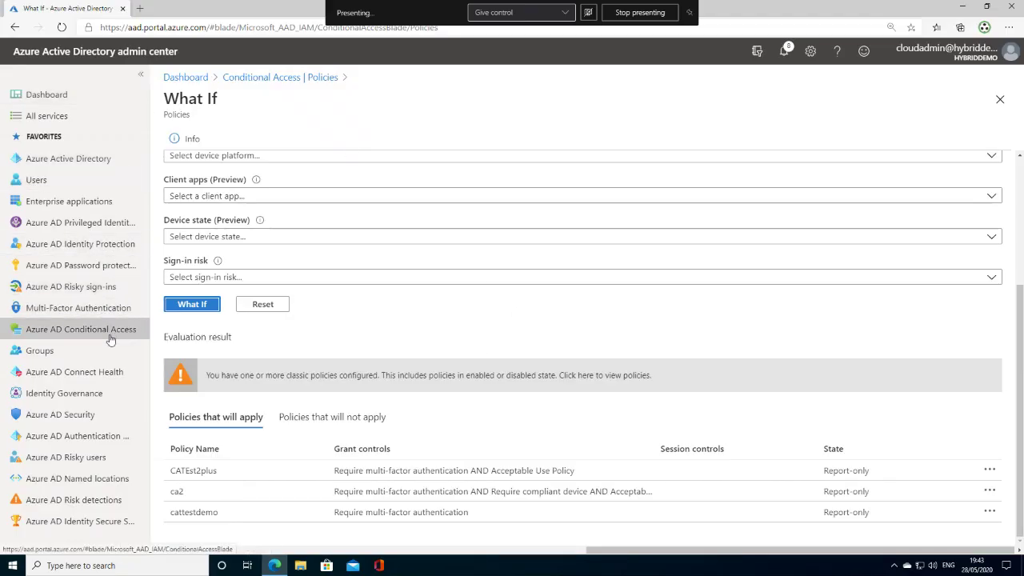
# - Switch to Azure AD Identity Protection, discarding the unsaved What If edits
pyautogui.click(77, 244)
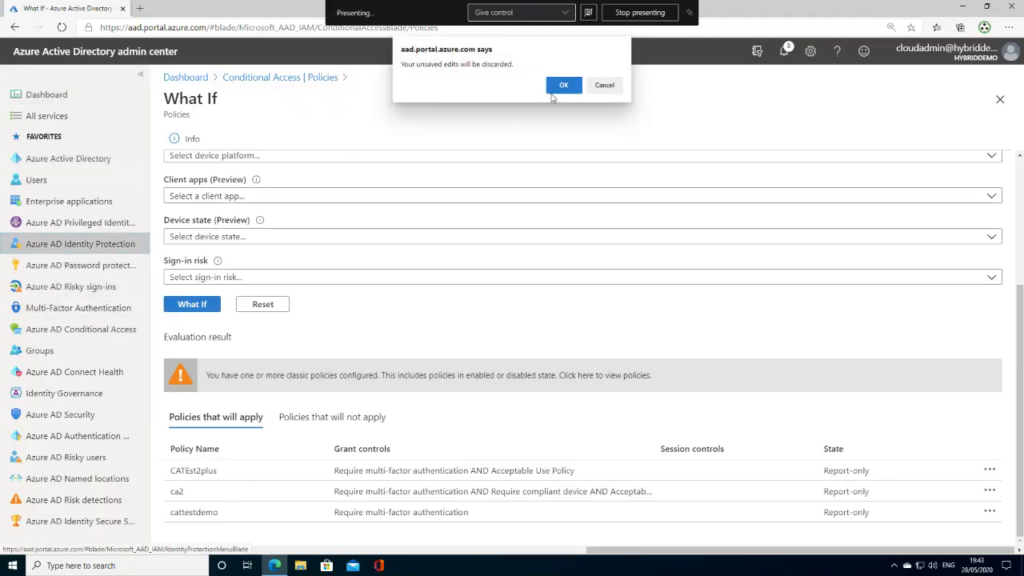
pyautogui.click(561, 83)
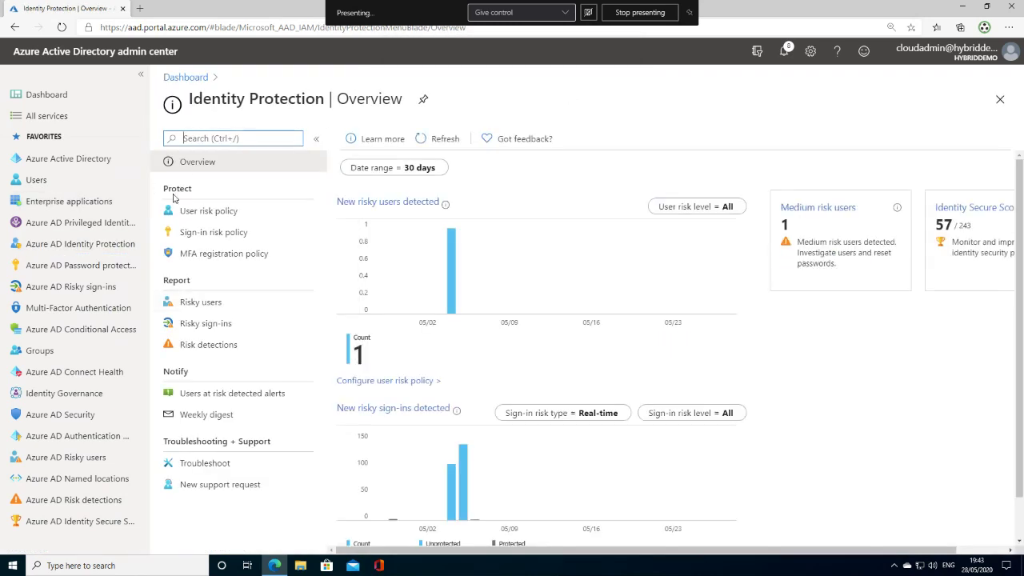
# - Review the Sign-in risk policy conditions and User risk policy unchanged, then open Risky sign-ins
pyautogui.click(236, 232)
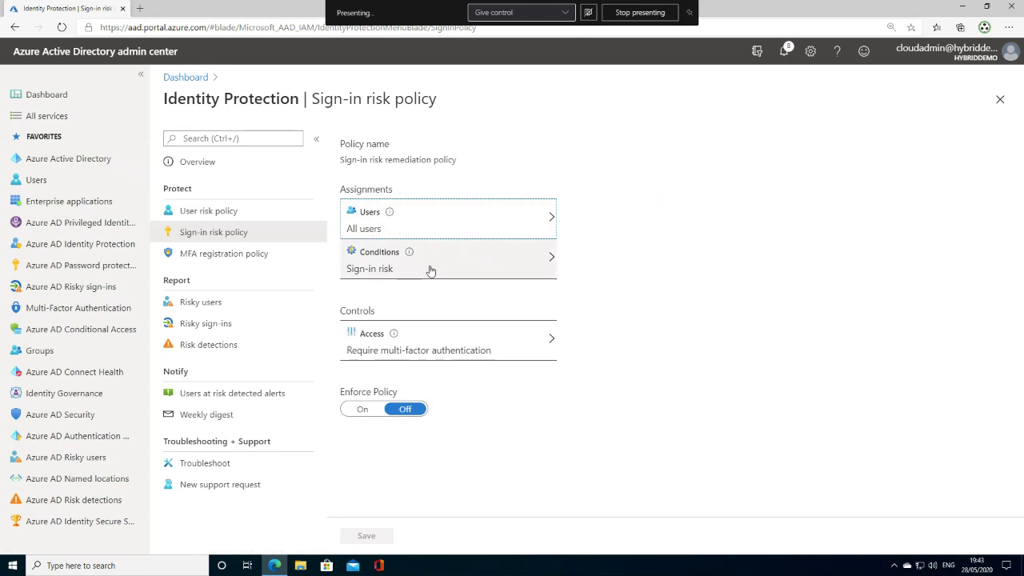
pyautogui.click(427, 268)
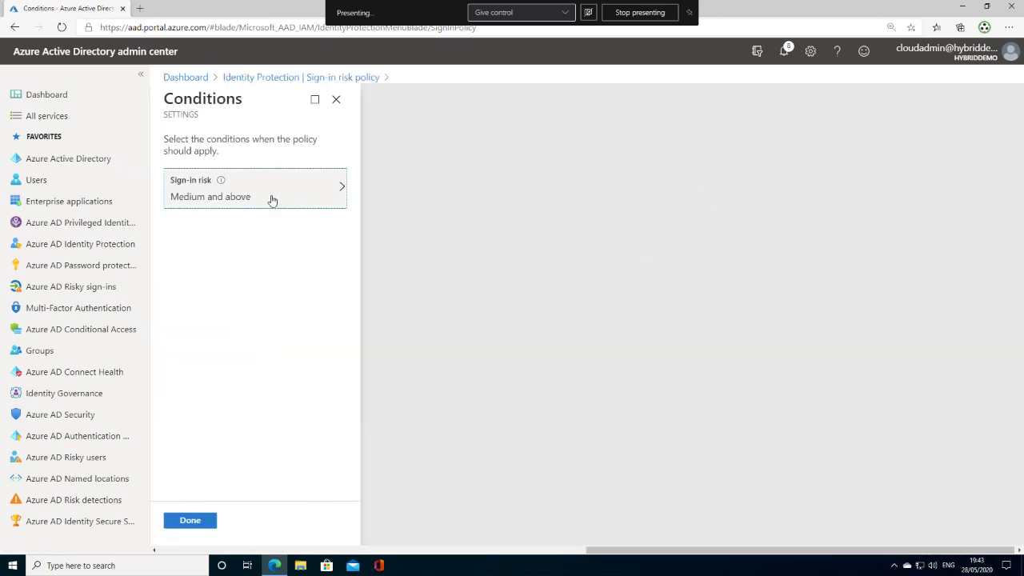
pyautogui.click(206, 521)
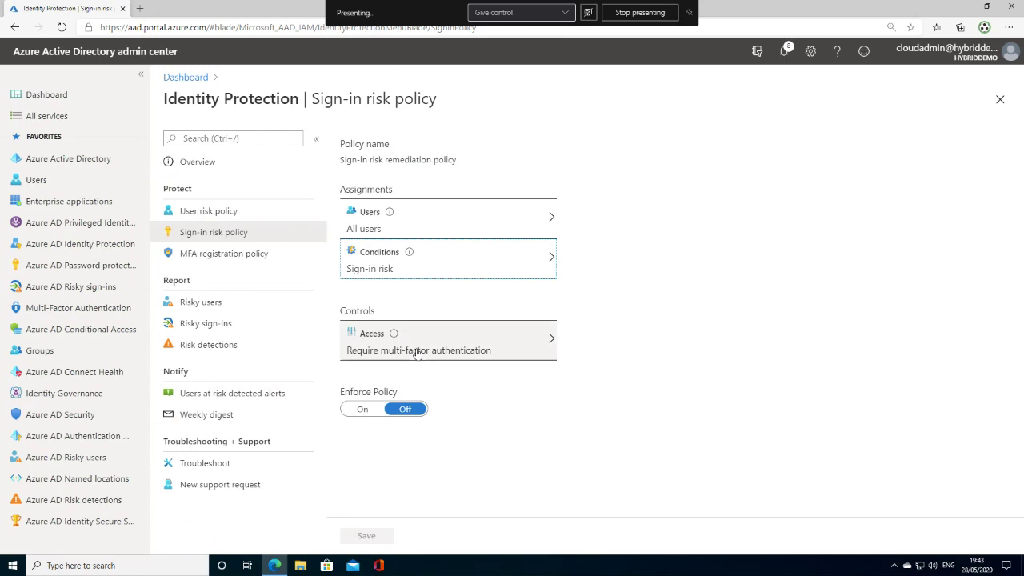
pyautogui.click(180, 210)
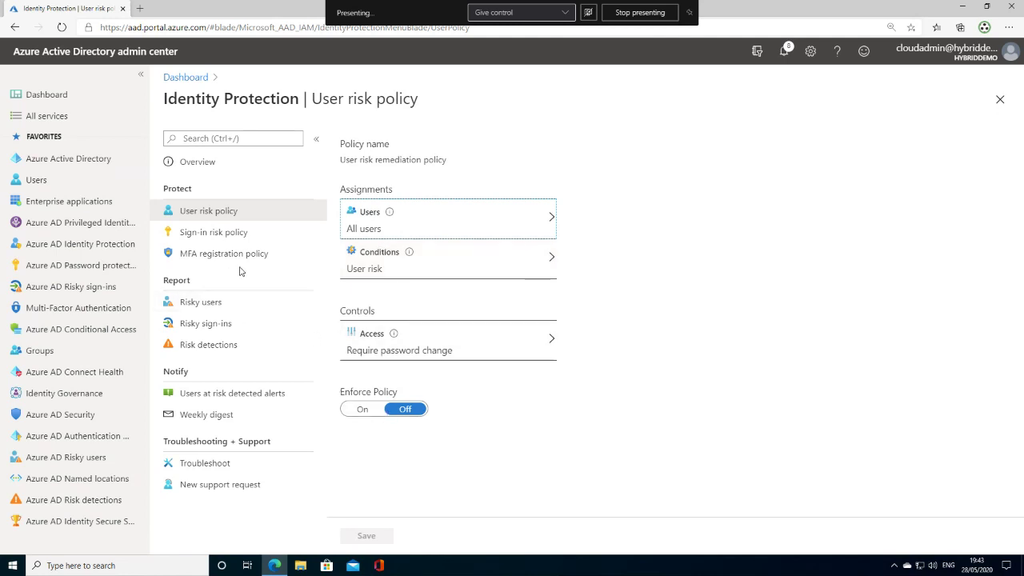
pyautogui.click(206, 324)
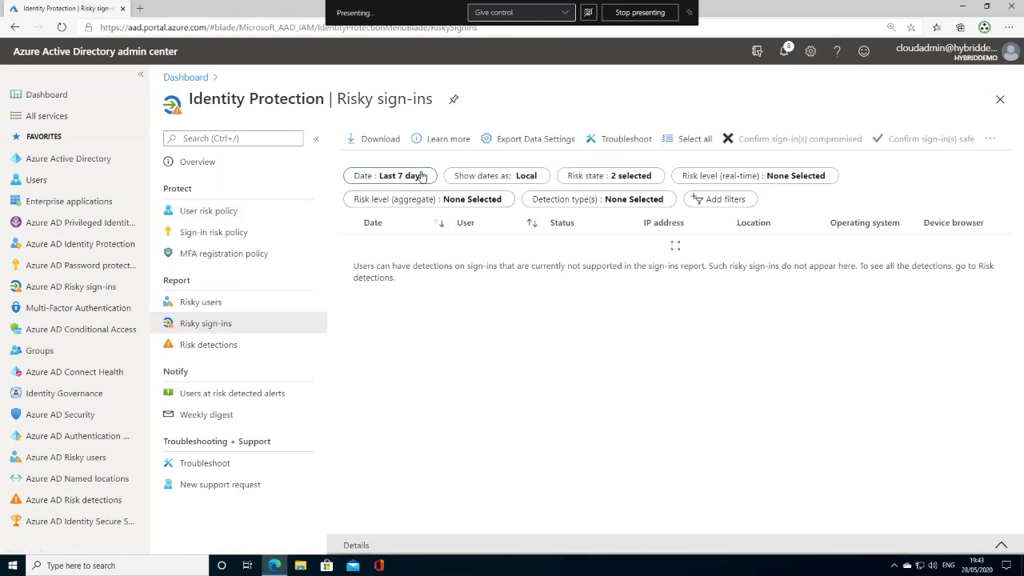
# - Filter the risky sign-ins report to the last one month
pyautogui.click(416, 176)
pyautogui.click(373, 225)
pyautogui.click(394, 320)
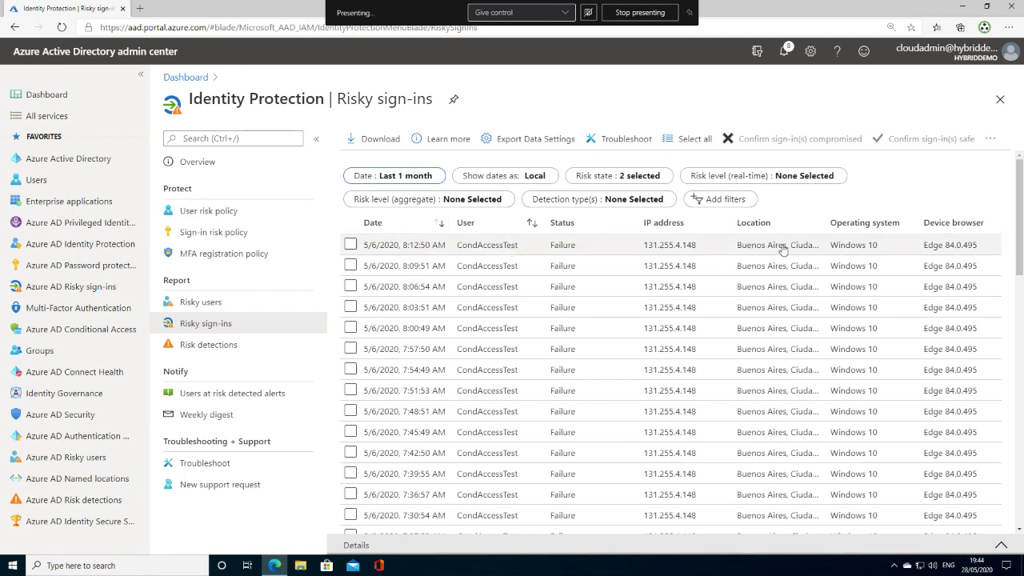
# - Inspect the 8:12:50 AM sign-in's failure reason, then go to Risk detections
pyautogui.click(780, 247)
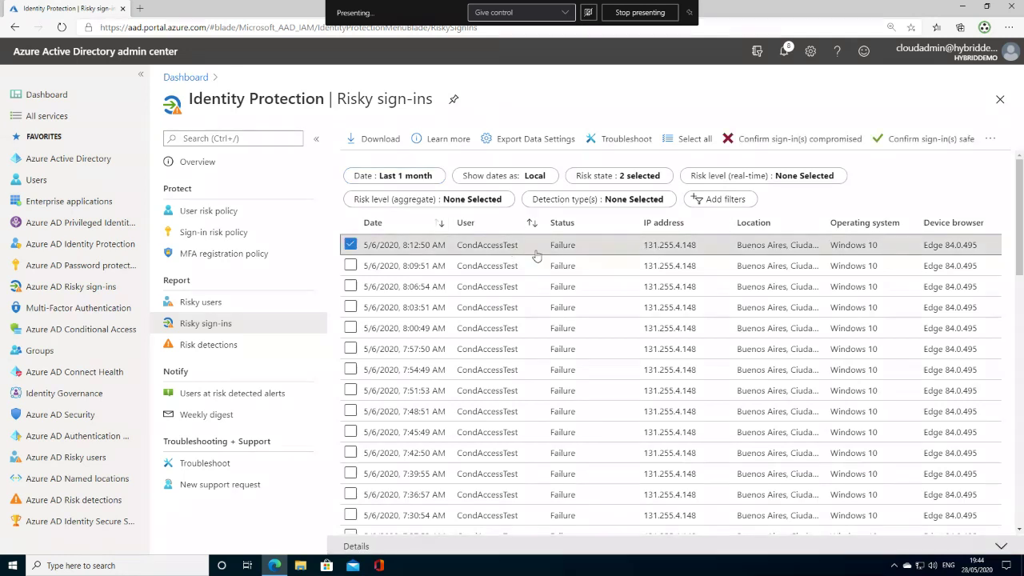
pyautogui.click(491, 240)
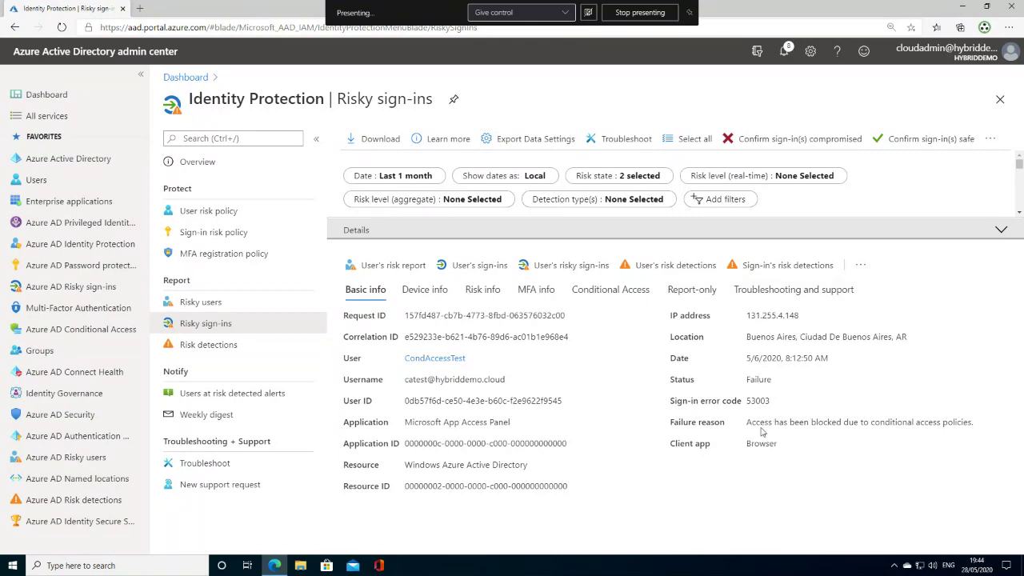
pyautogui.moveTo(749, 422); pyautogui.dragTo(977, 434)
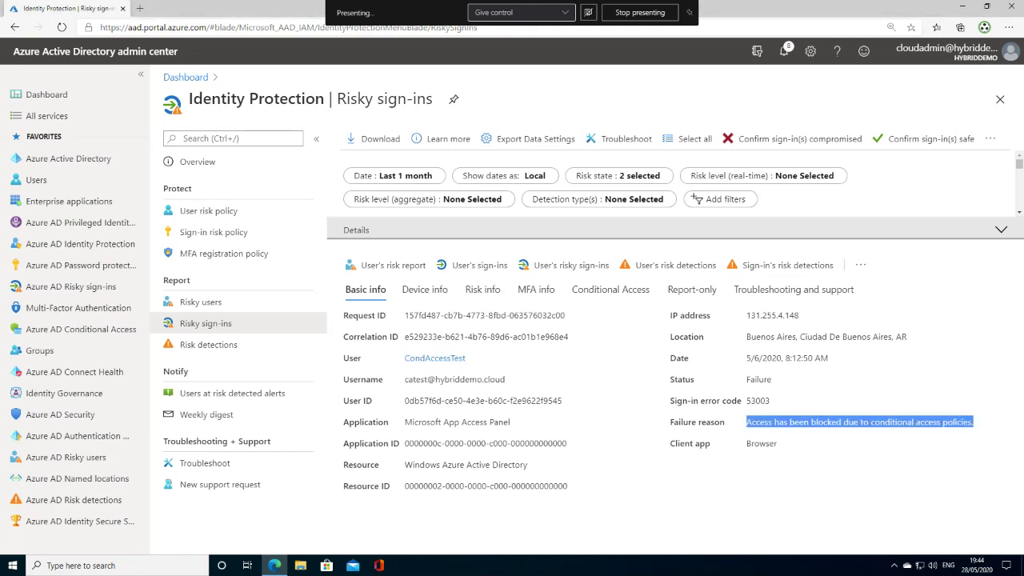
pyautogui.click(195, 352)
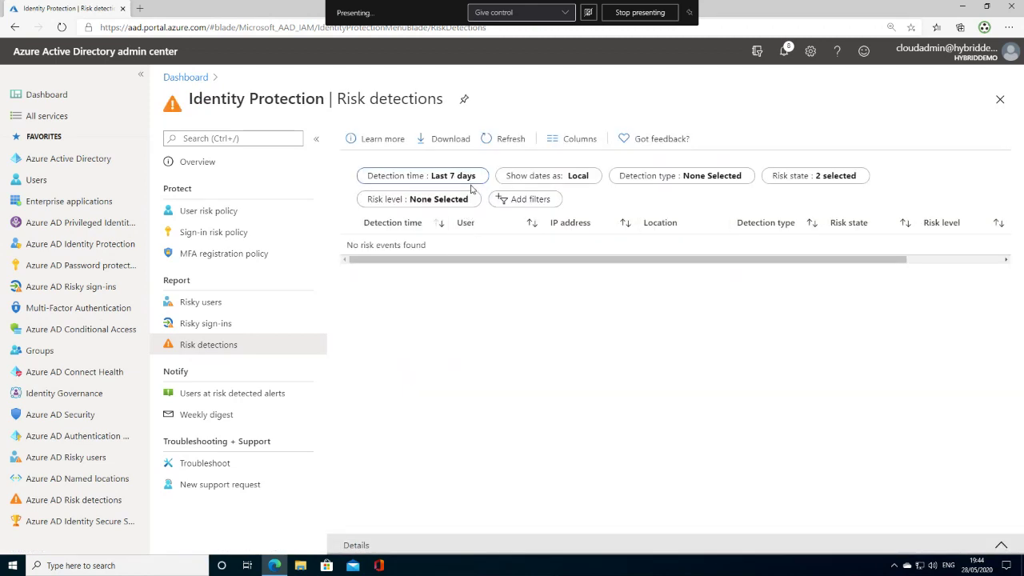
# - Set the Risk detections Detection time filter to Last 1 month
pyautogui.click(470, 177)
pyautogui.click(397, 243)
pyautogui.click(424, 331)
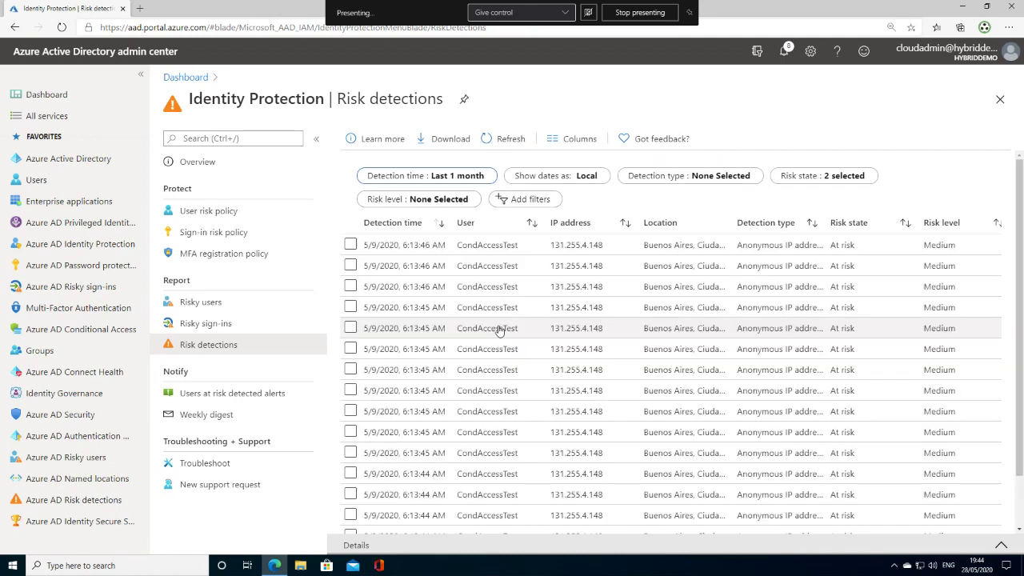
# - Load more detection rows three times until all anonymous-IP detections are listed
pyautogui.scroll(-2, 632, 347)
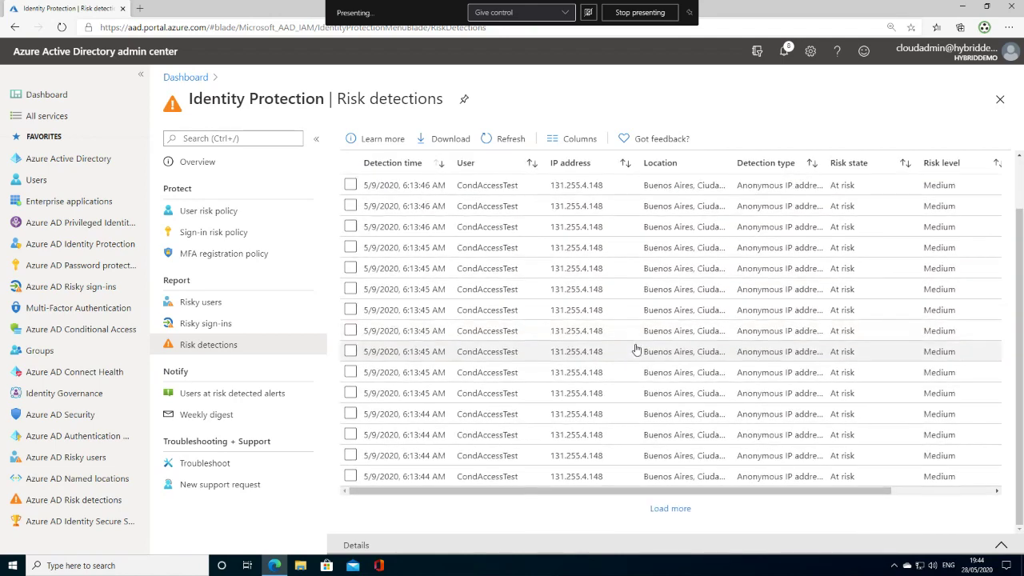
pyautogui.click(671, 507)
pyautogui.scroll(-5, 697, 355)
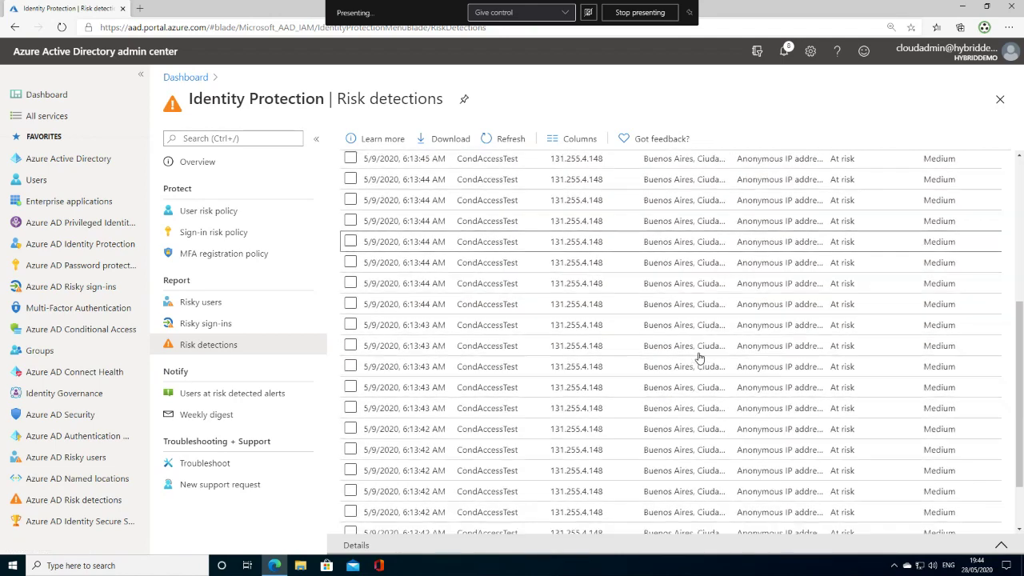
pyautogui.click(677, 508)
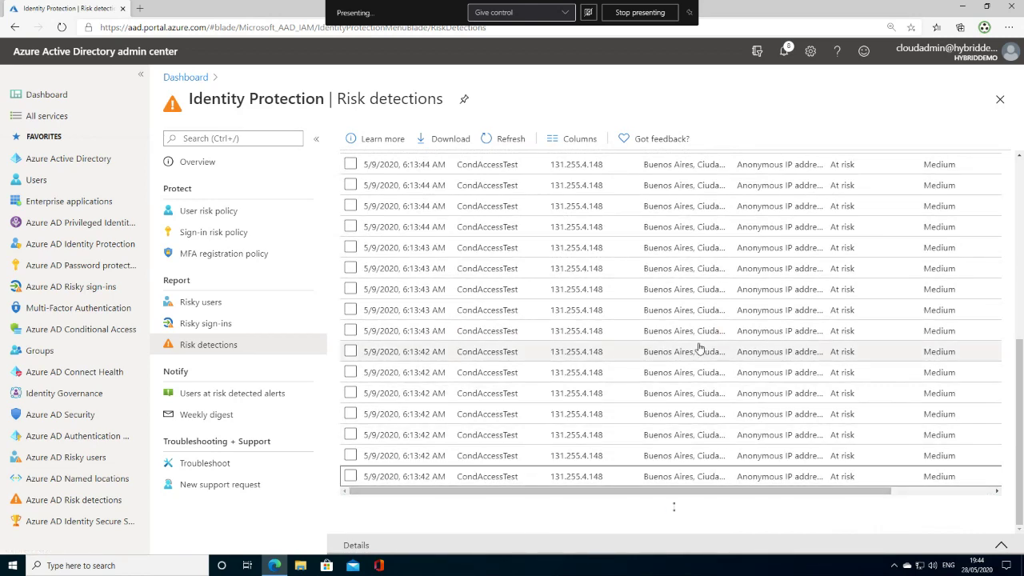
pyautogui.scroll(-5, 696, 384)
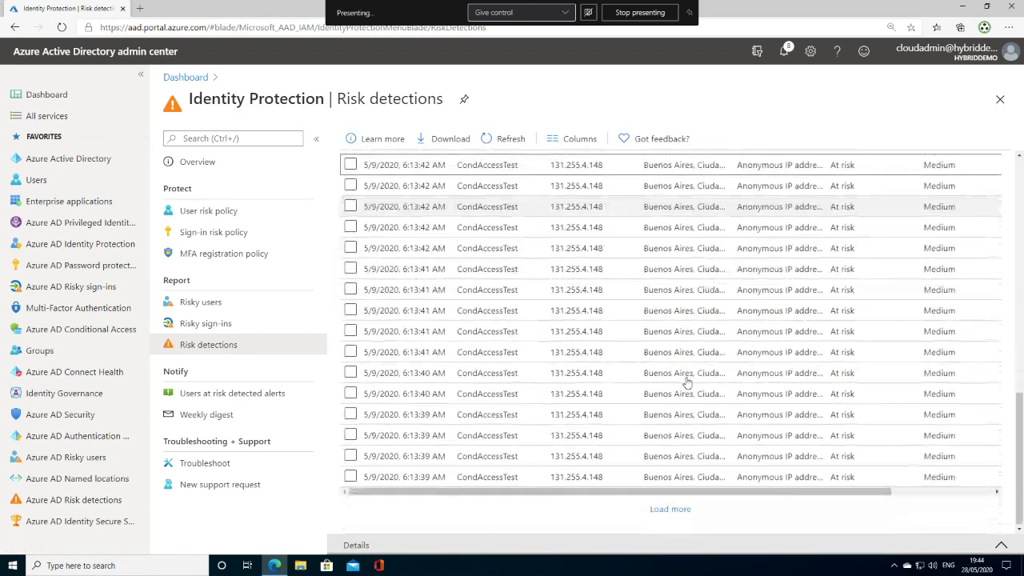
pyautogui.click(664, 512)
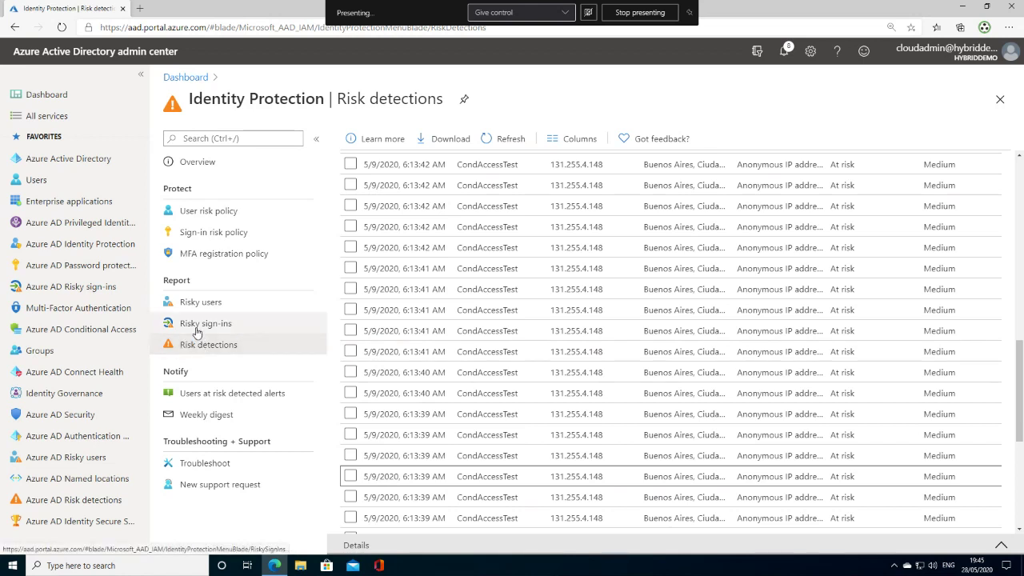
# - In Risky users, review the test user's risky sign-ins and risk detections
pyautogui.click(199, 303)
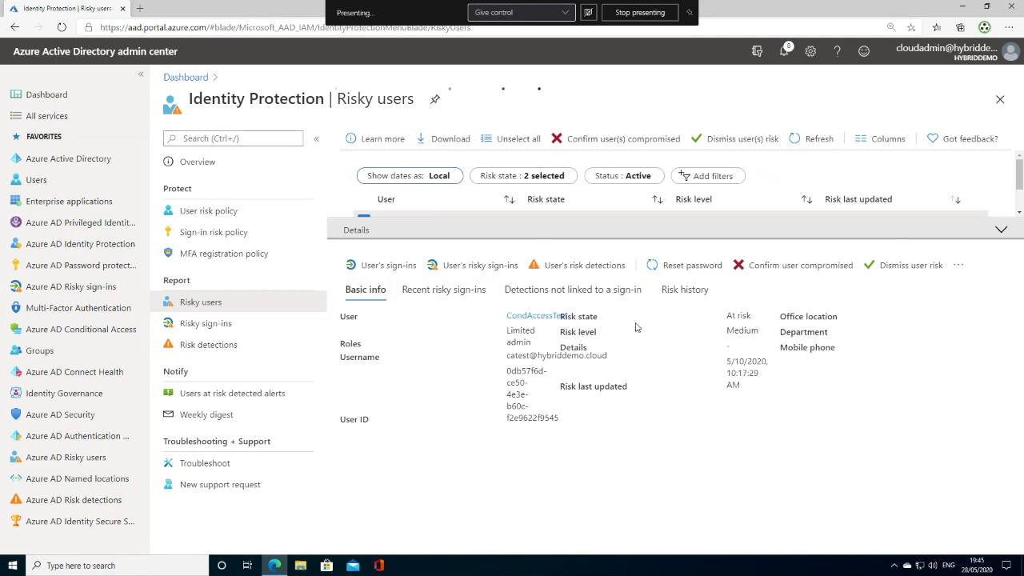
pyautogui.click(475, 264)
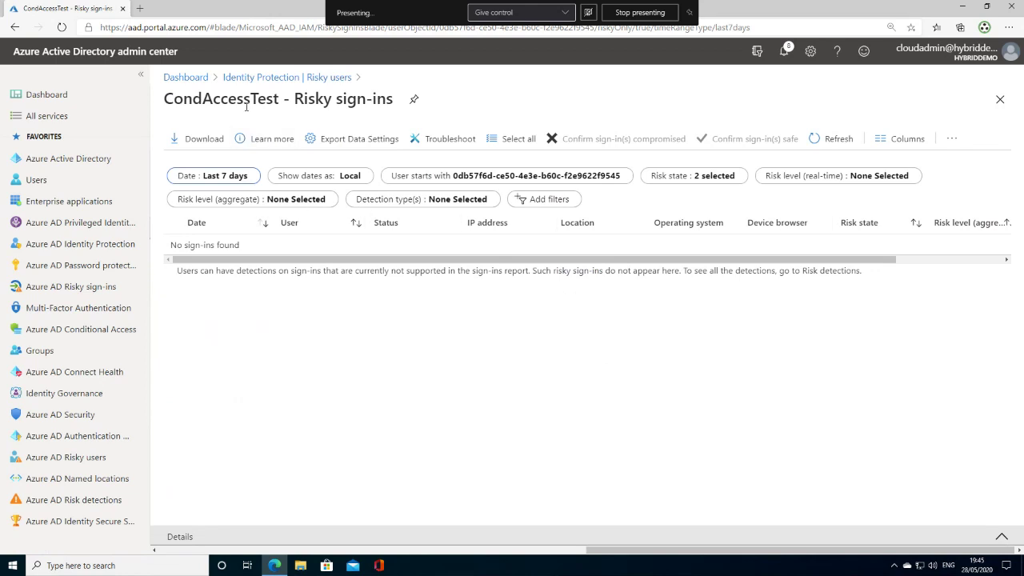
pyautogui.click(262, 80)
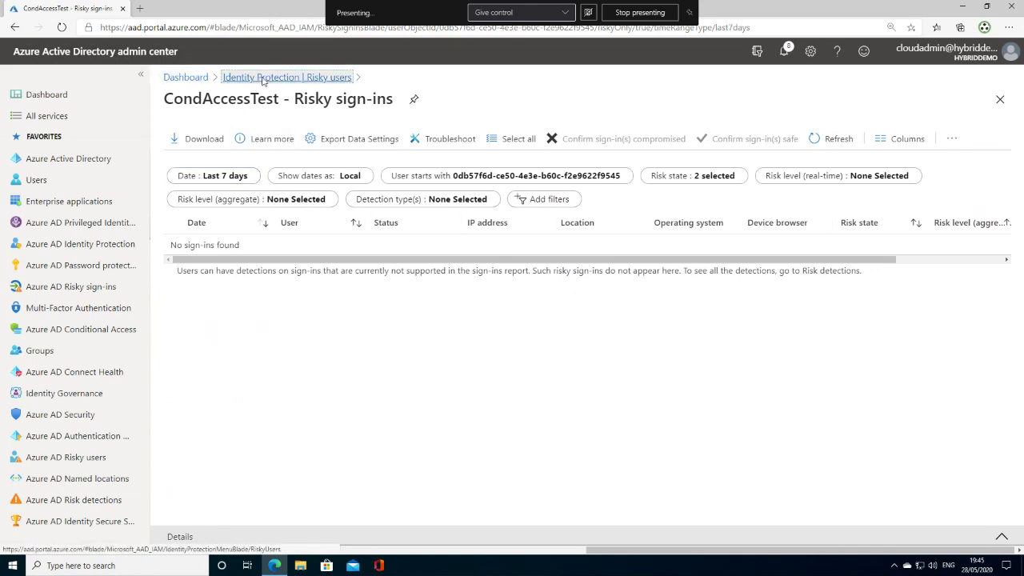
pyautogui.click(582, 266)
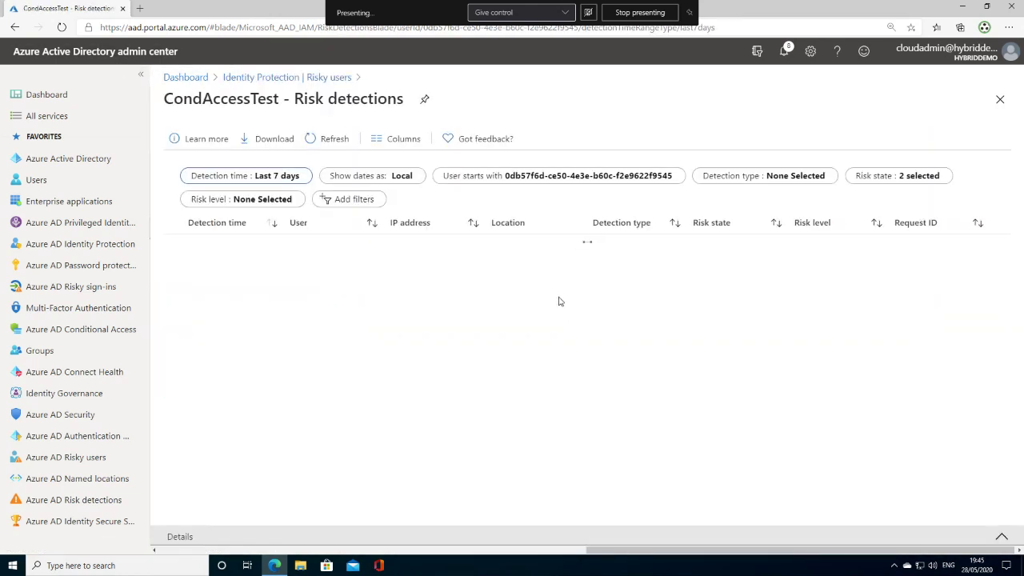
pyautogui.click(276, 77)
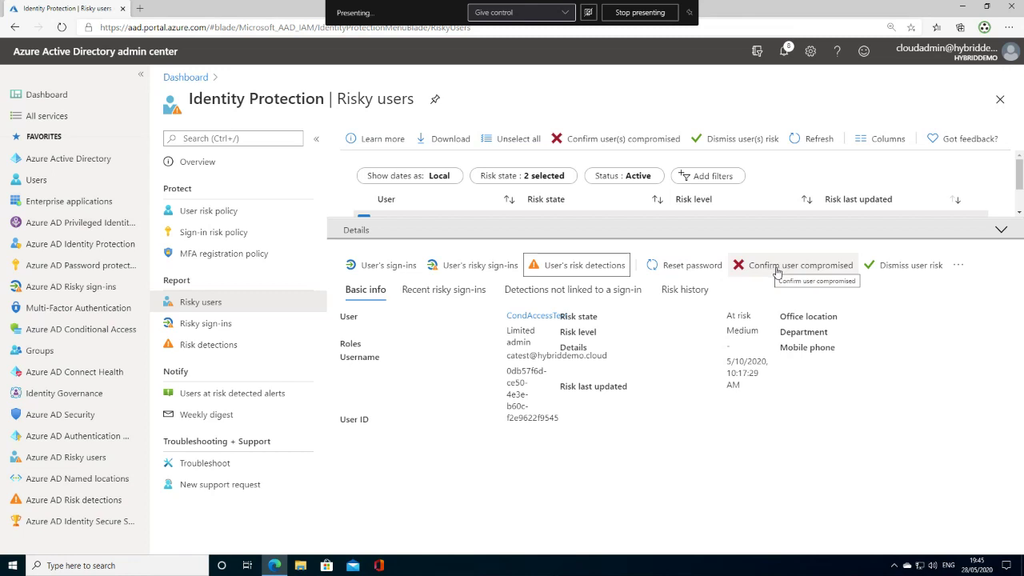
# - Dismiss the test user's risk with Yes, then open Conditional Access policies
pyautogui.click(892, 271)
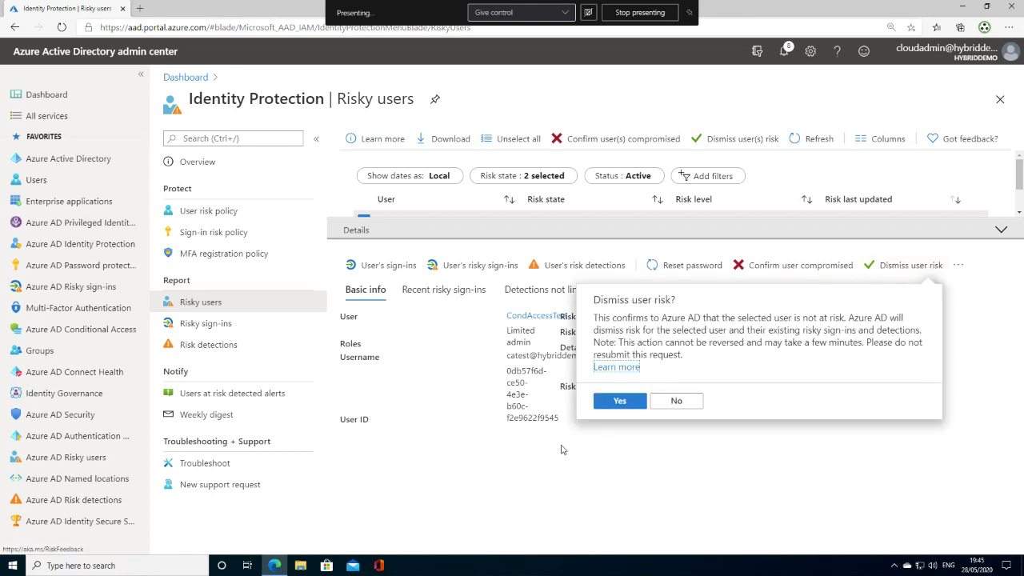
pyautogui.click(617, 408)
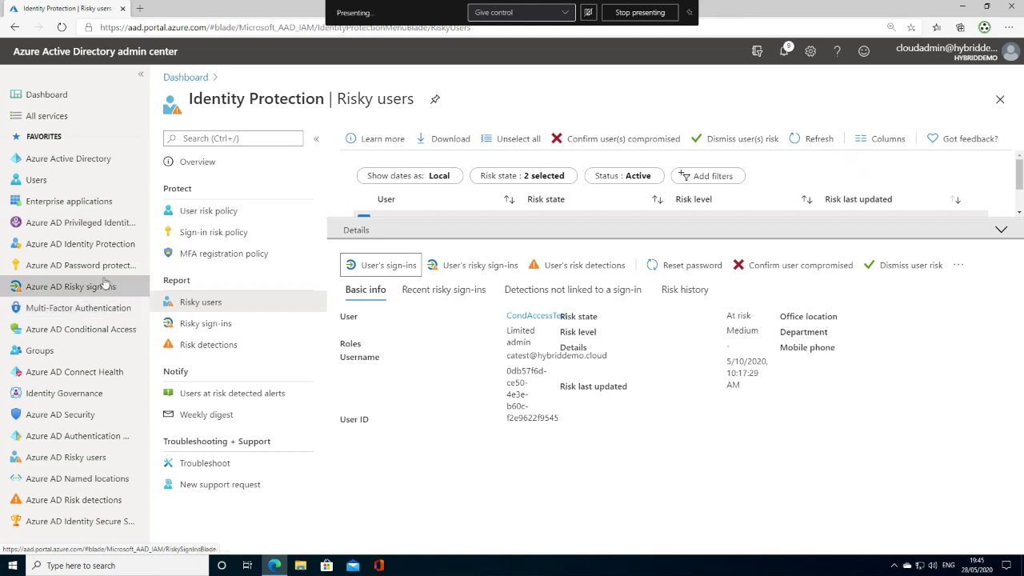
pyautogui.click(101, 328)
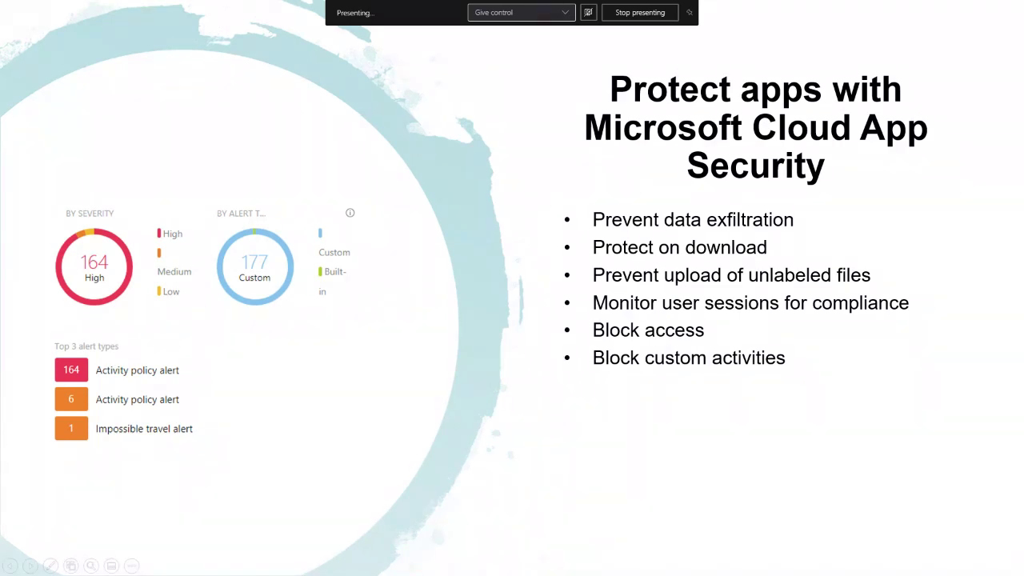
# - Advance the slideshow to the 'Thank you for joining us!' slide with feedback QR codes
pyautogui.press('Right')
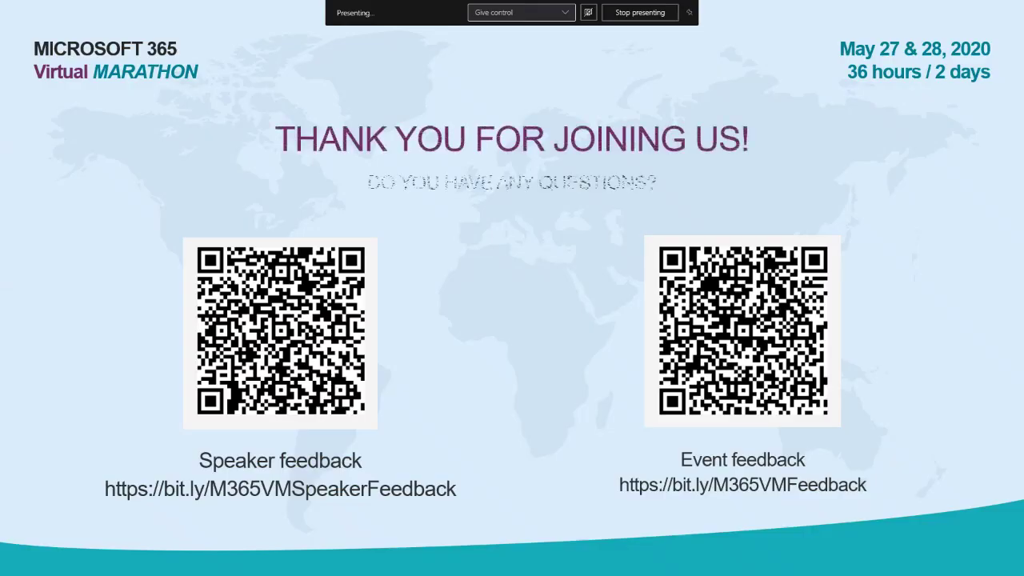